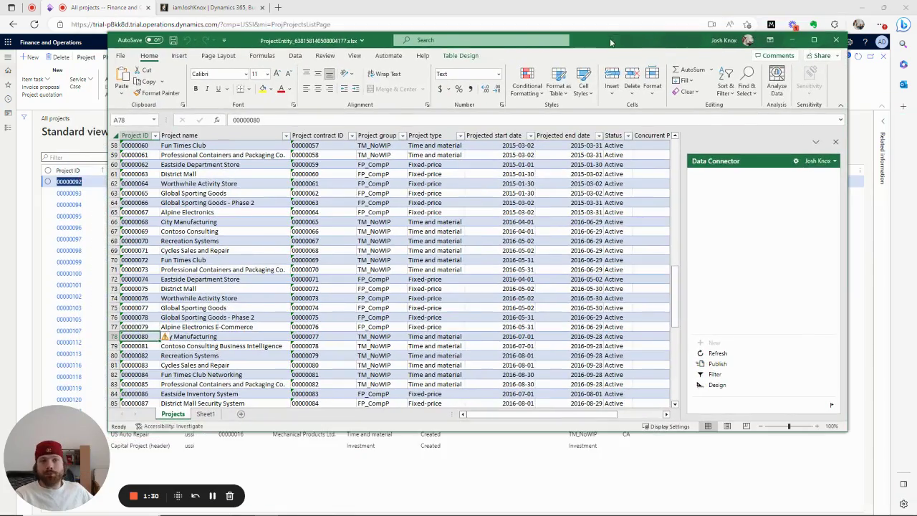
Step: In the Projects data source design, review the Concurrent Projected Start Dates and Project priorities formulas
{"action": "double_click", "coordinate": [611, 42]}
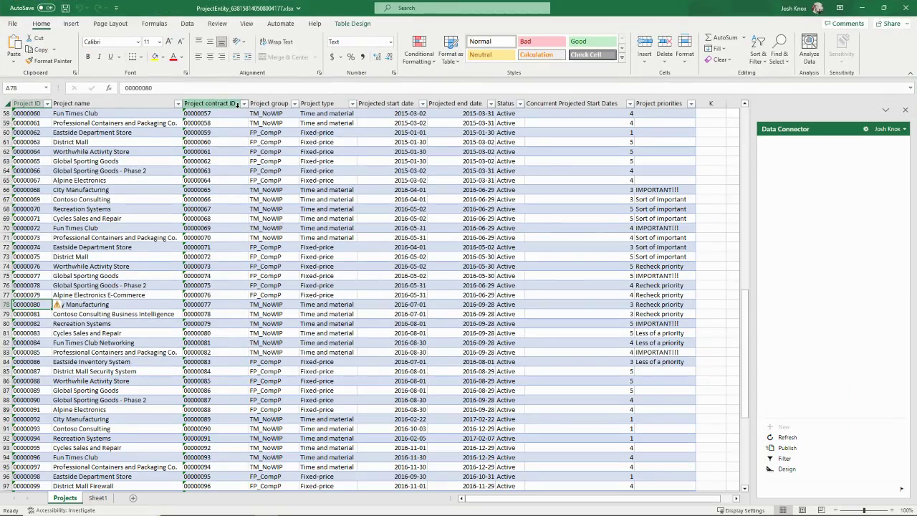
{"action": "left_click", "coordinate": [786, 469]}
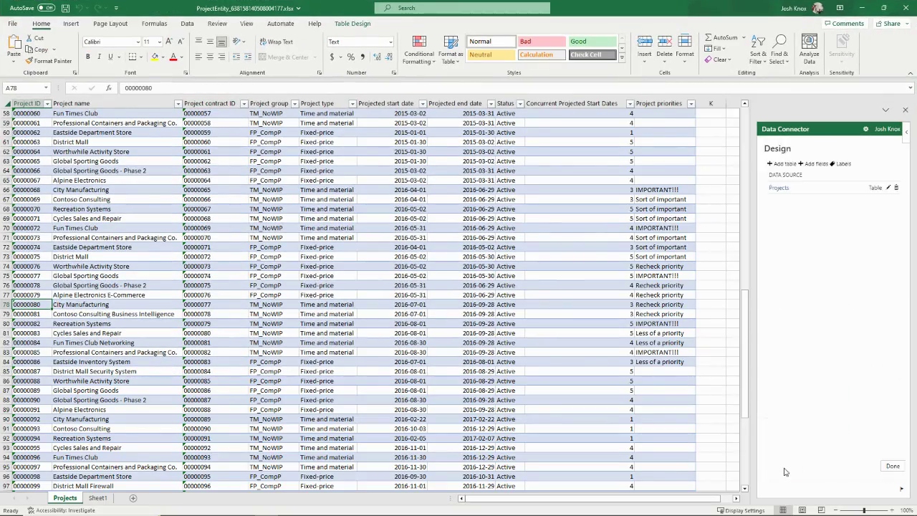
{"action": "left_click", "coordinate": [889, 187]}
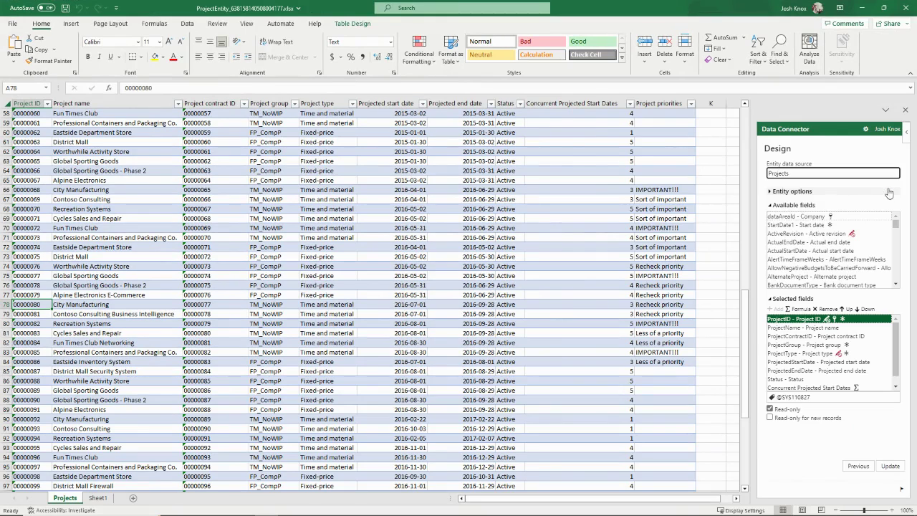
{"action": "scroll", "coordinate": [824, 361], "scroll_direction": "down", "scroll_amount": 1}
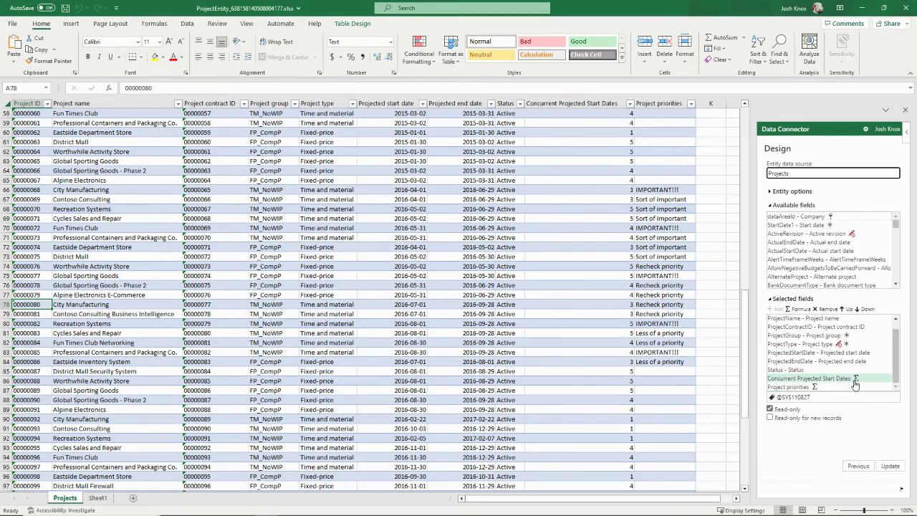
{"action": "left_click", "coordinate": [856, 379]}
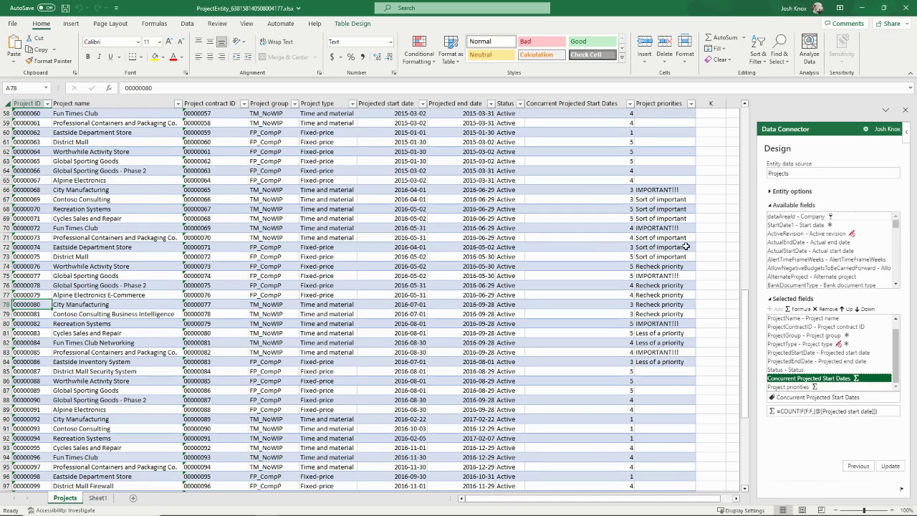
{"action": "left_click", "coordinate": [801, 370]}
{"action": "left_click", "coordinate": [808, 379]}
{"action": "left_click", "coordinate": [796, 387]}
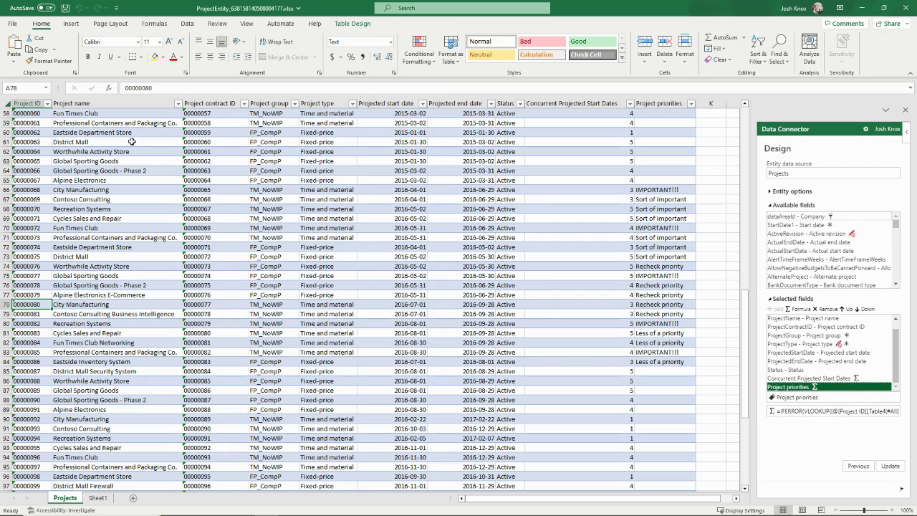
Step: On the Projects sheet, check the COUNTIF formula in I58 and the Project priorities formula in J58
{"action": "left_click", "coordinate": [96, 498]}
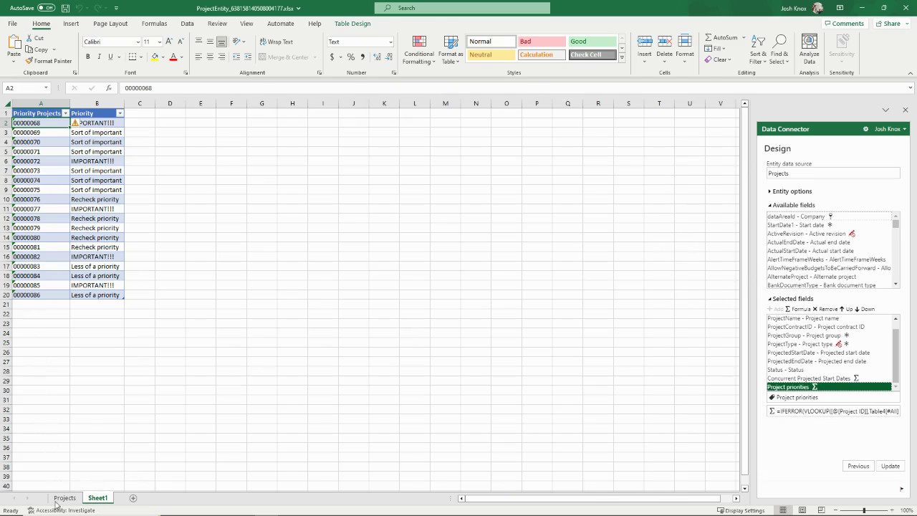
{"action": "left_click", "coordinate": [65, 498]}
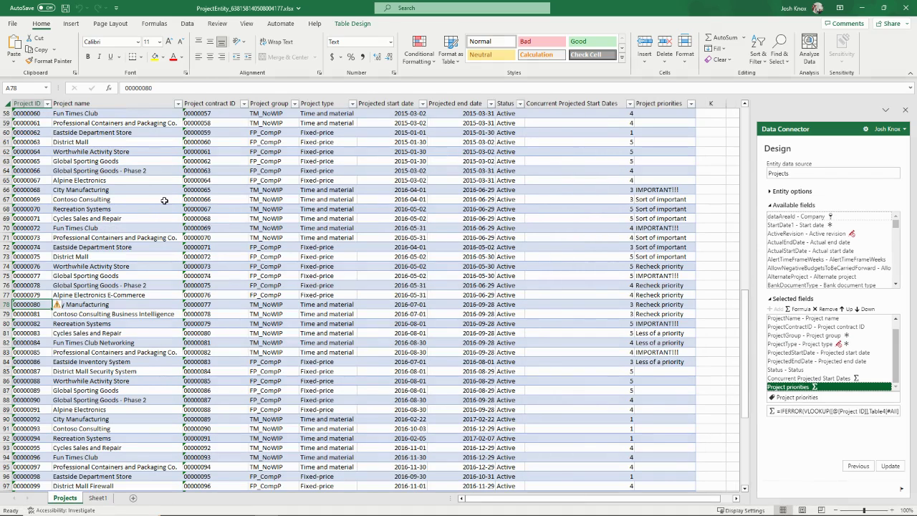
{"action": "left_click", "coordinate": [227, 255]}
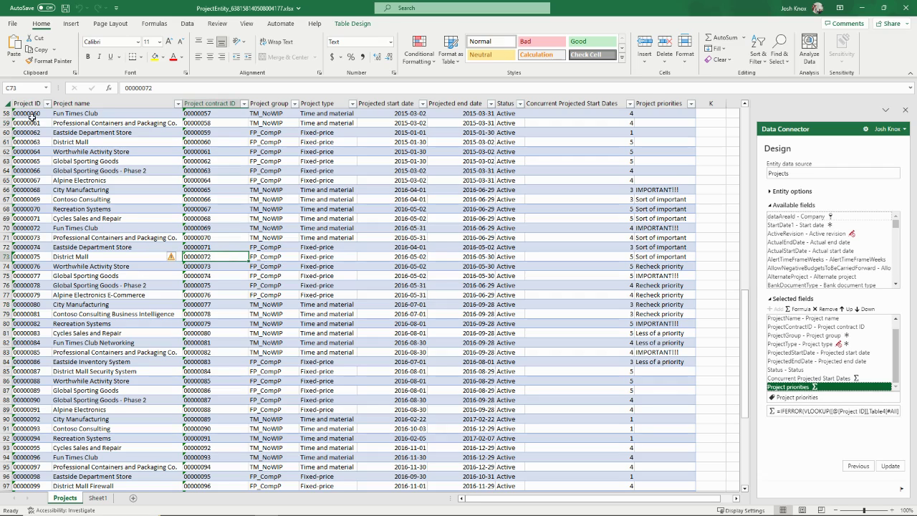
{"action": "left_click", "coordinate": [27, 115]}
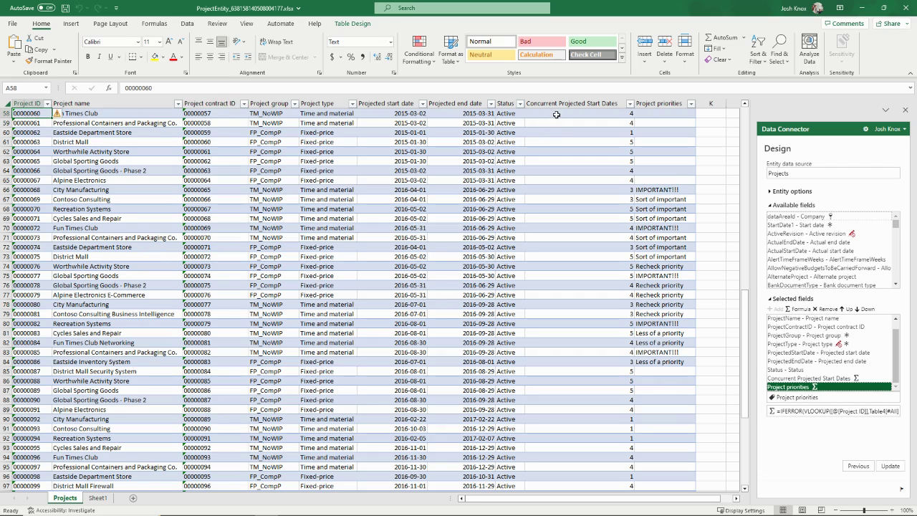
{"action": "left_click", "coordinate": [556, 115]}
{"action": "left_click", "coordinate": [663, 115]}
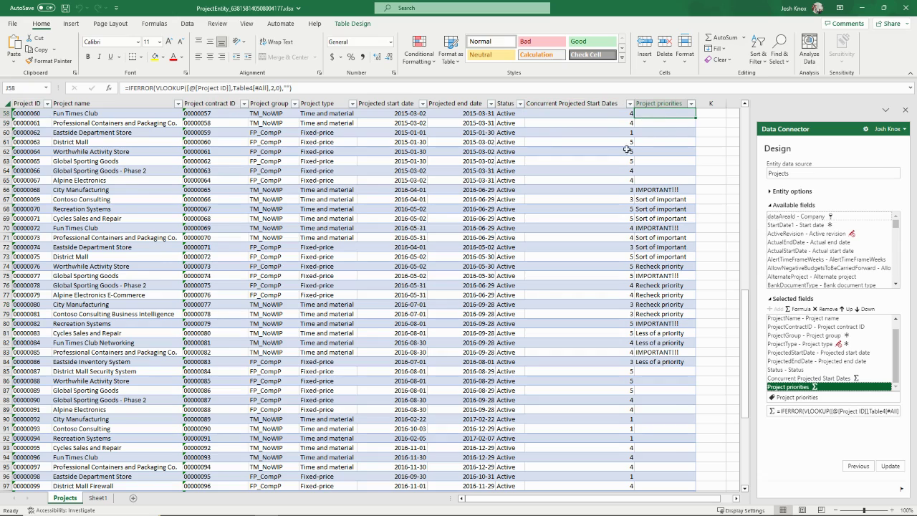
Step: Scroll to the top of the Projects table and inspect rows 2–9 and the Project group in D4
{"action": "scroll", "coordinate": [622, 164], "scroll_direction": "up", "scroll_amount": 6}
{"action": "scroll", "coordinate": [615, 178], "scroll_direction": "up", "scroll_amount": 13}
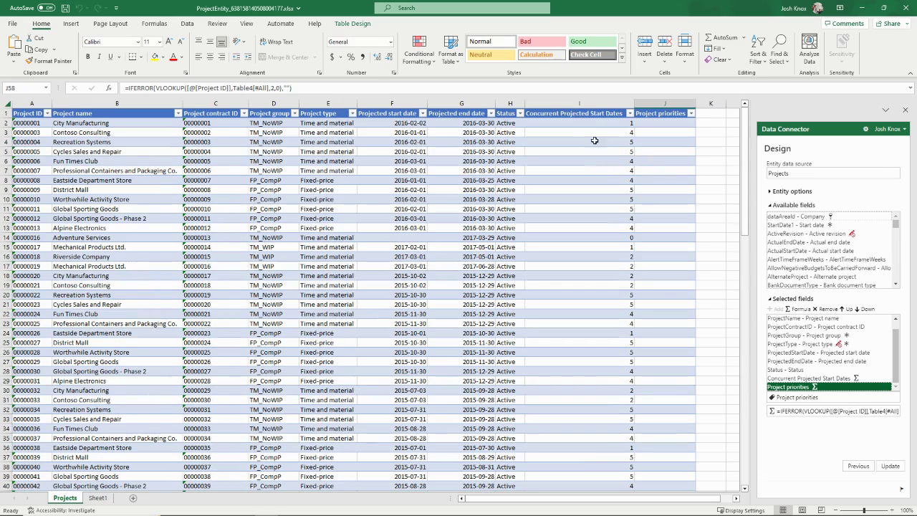
{"action": "left_click_drag", "start_coordinate": [9, 126], "coordinate": [8, 189]}
{"action": "left_click", "coordinate": [201, 134]}
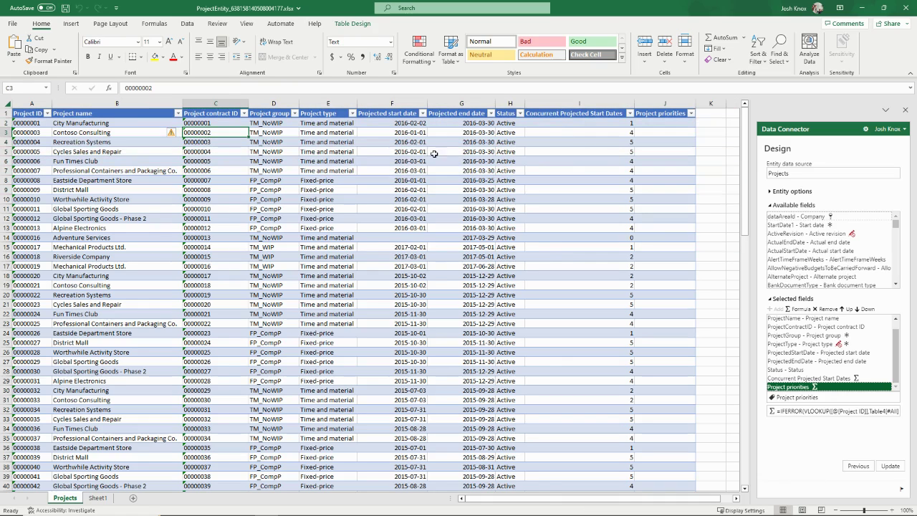
{"action": "left_click", "coordinate": [273, 143]}
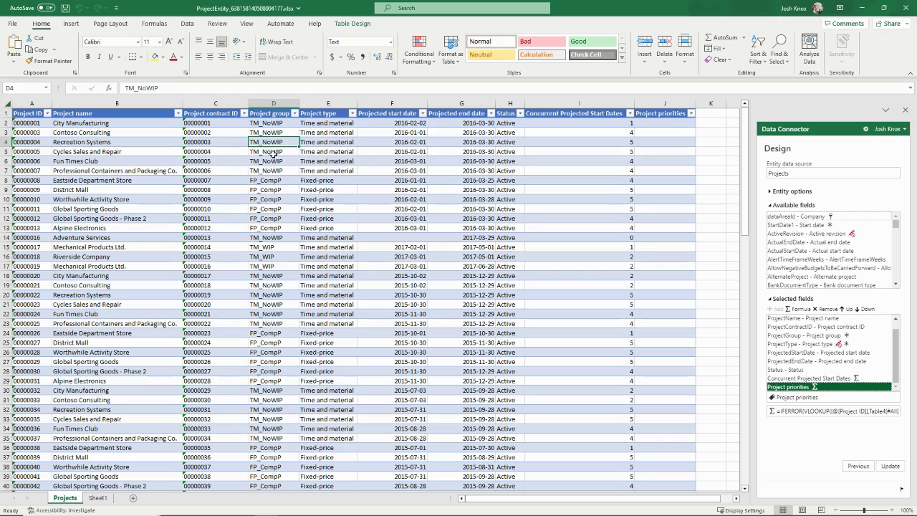
Step: Start a PivotTable from the Projects table range Table1, placed on a new worksheet
{"action": "left_click", "coordinate": [273, 159]}
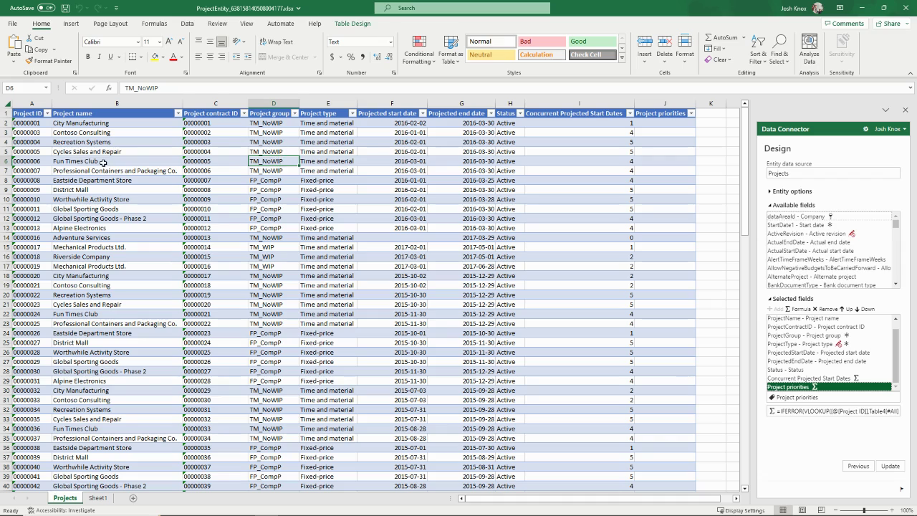
{"action": "left_click", "coordinate": [268, 142]}
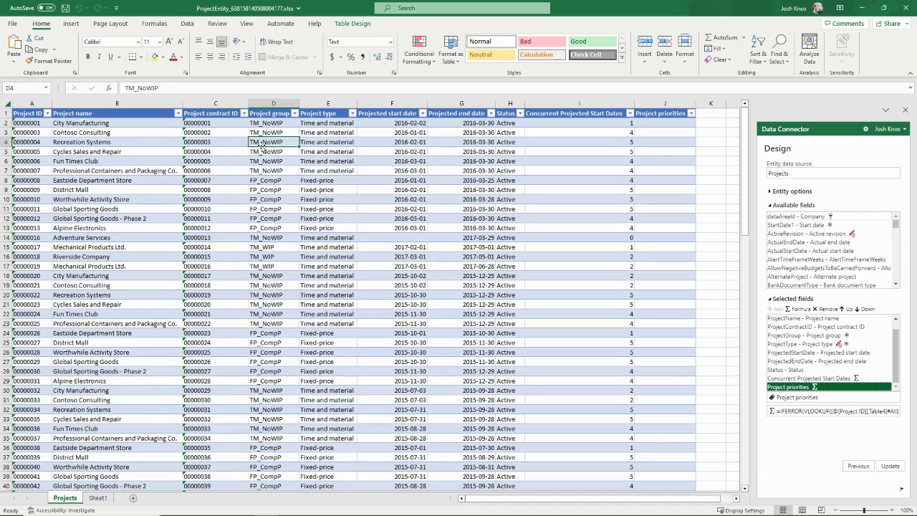
{"action": "left_click", "coordinate": [113, 183]}
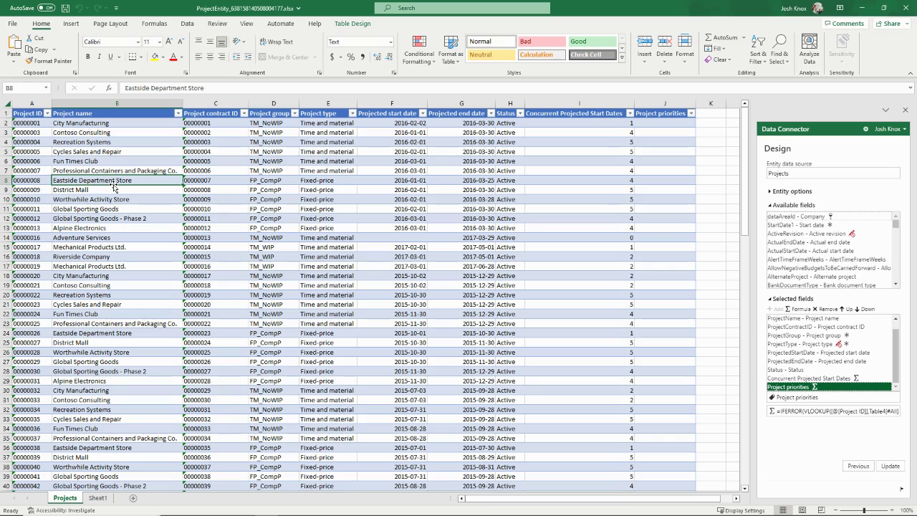
{"action": "key", "text": "alt+n"}
{"action": "key", "text": "v"}
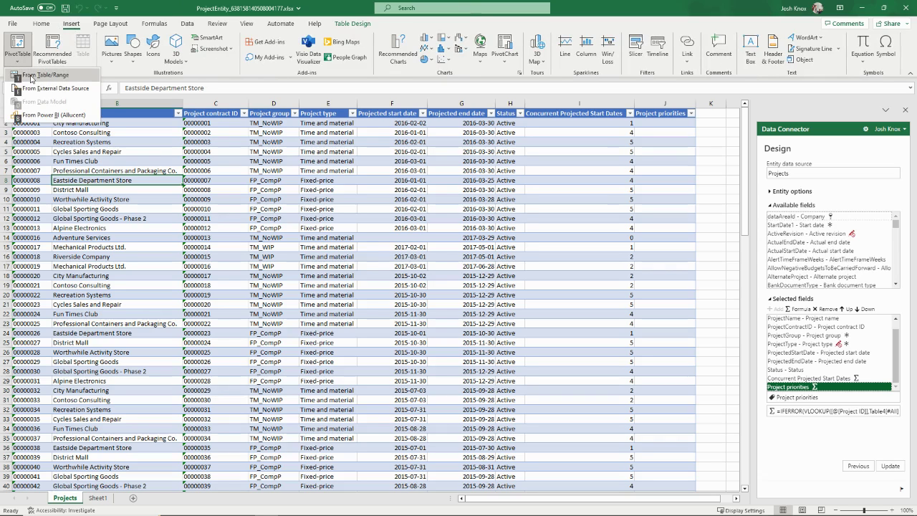
{"action": "key", "text": "Escape"}
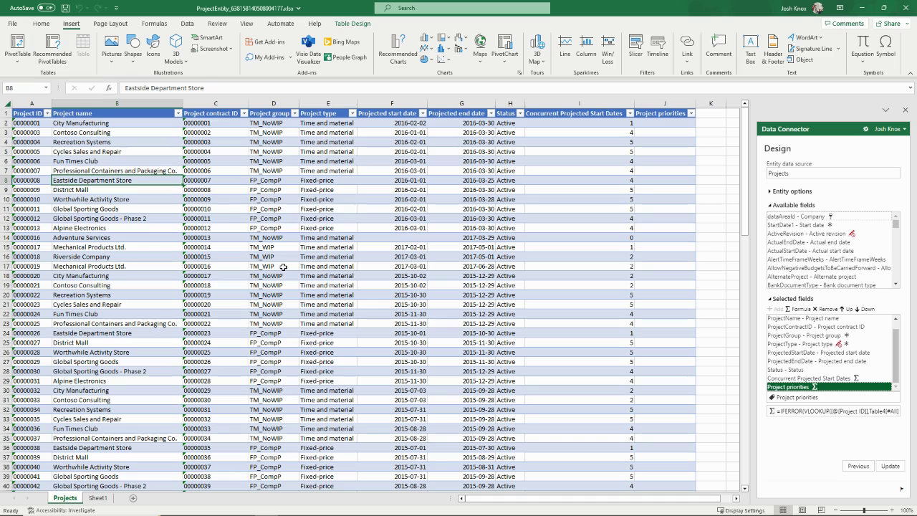
{"action": "left_click", "coordinate": [284, 266]}
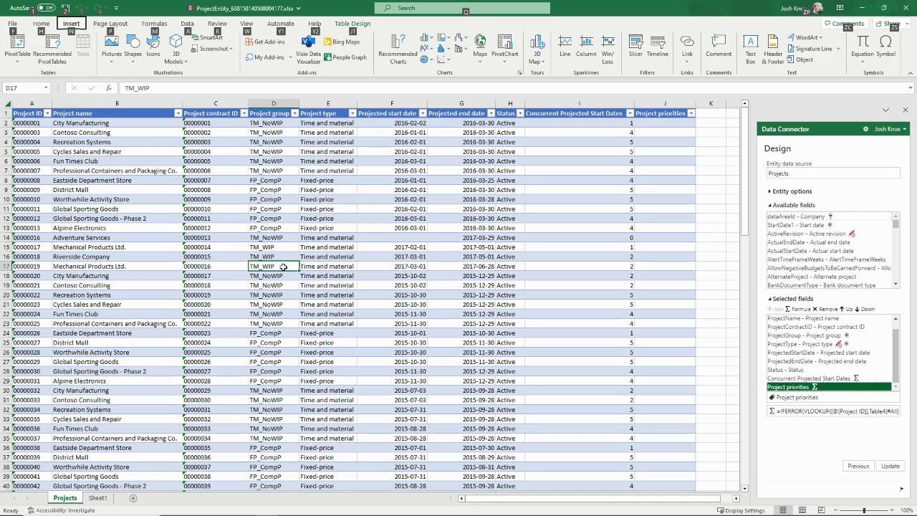
{"action": "left_click", "coordinate": [17, 56]}
{"action": "left_click", "coordinate": [284, 270]}
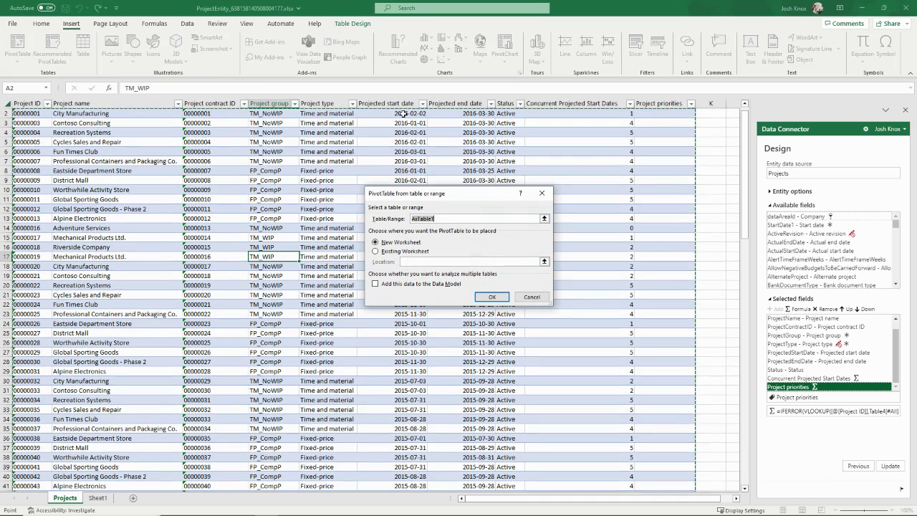
Step: Create the PivotTable on a new sheet with Project group and Project ID as rows
{"action": "left_click", "coordinate": [495, 297]}
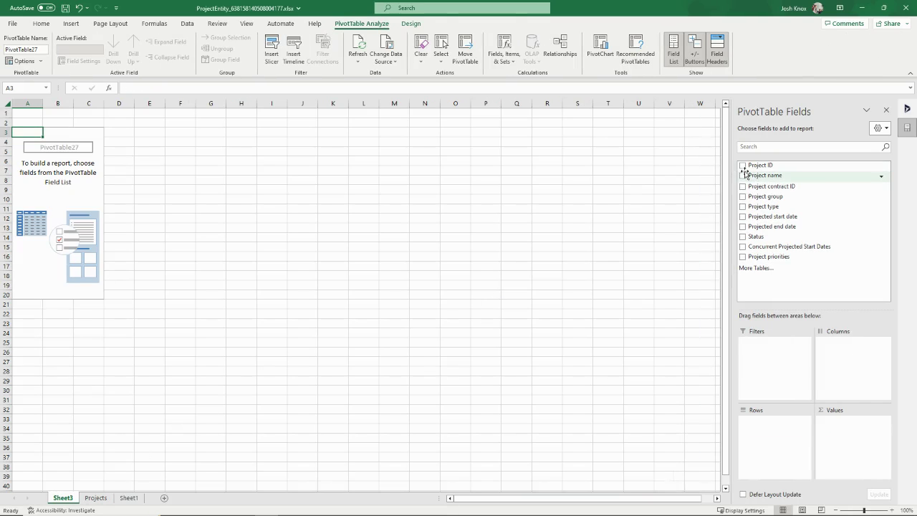
{"action": "left_click", "coordinate": [742, 197]}
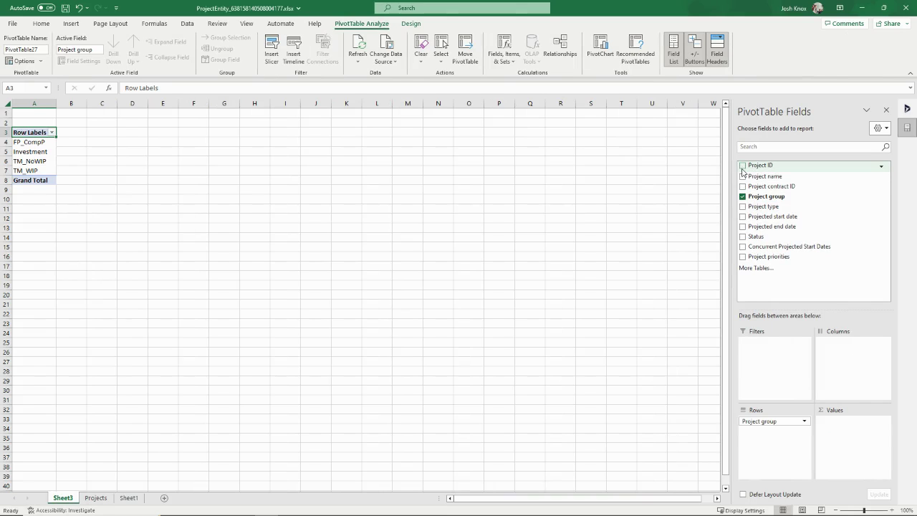
{"action": "left_click", "coordinate": [742, 166]}
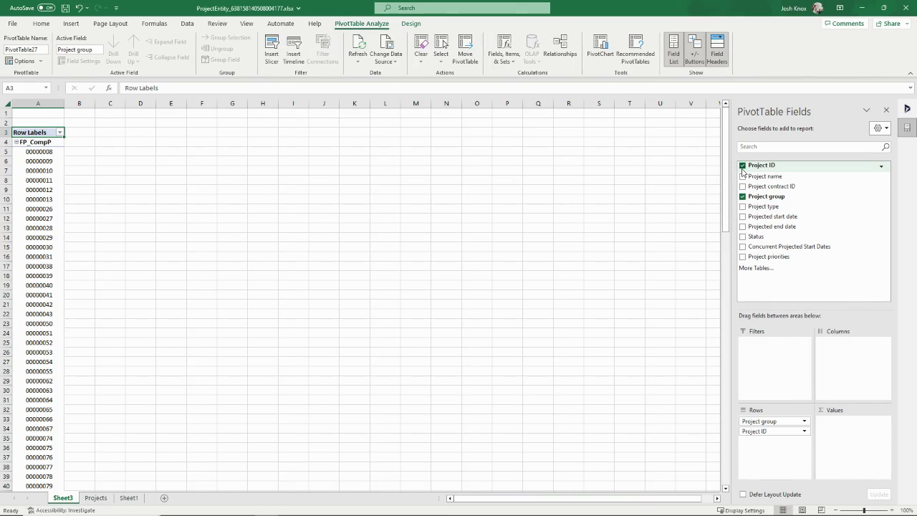
Step: Collapse the entire Project group field so each group shows as one row
{"action": "left_click", "coordinate": [15, 143]}
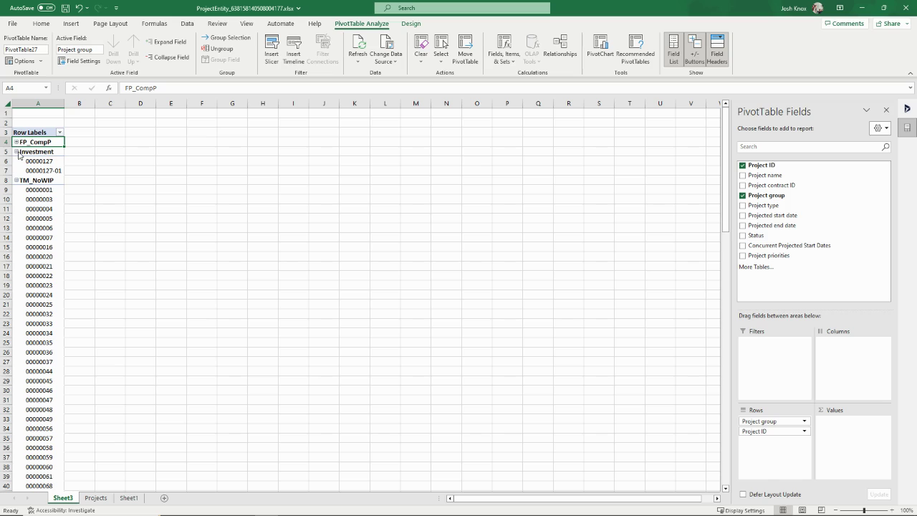
{"action": "right_click", "coordinate": [25, 162]}
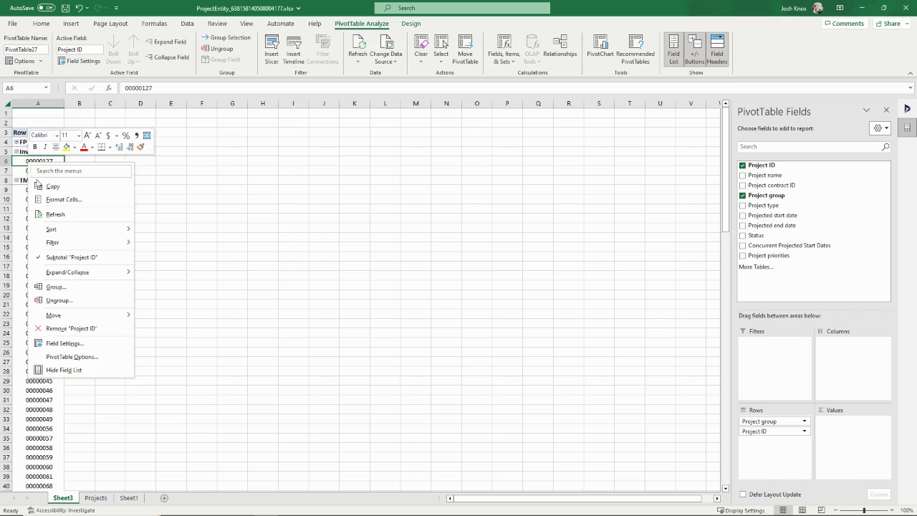
{"action": "left_click", "coordinate": [74, 259]}
{"action": "right_click", "coordinate": [37, 161]}
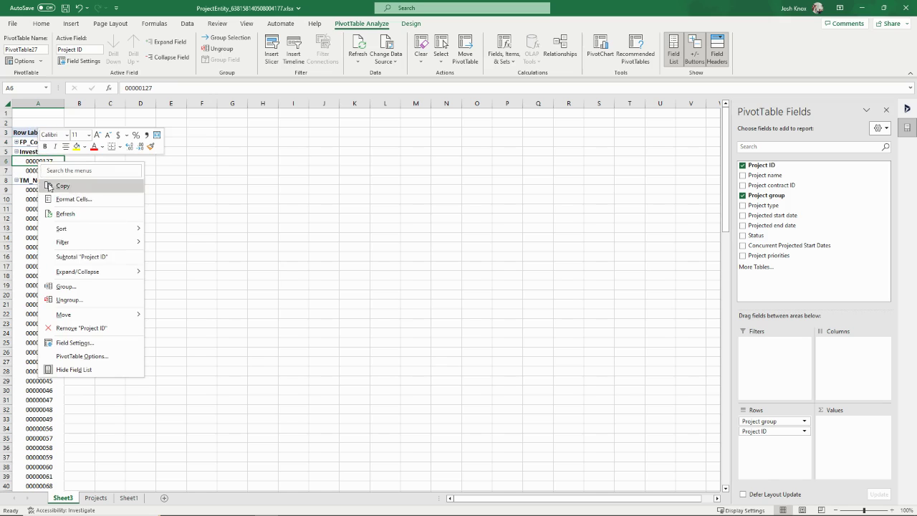
{"action": "mouse_move", "coordinate": [141, 272]}
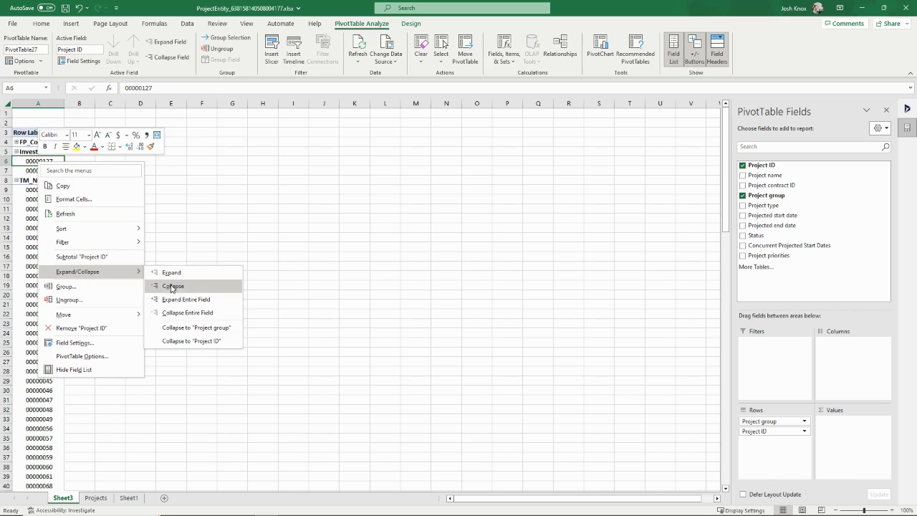
{"action": "left_click", "coordinate": [172, 286]}
{"action": "right_click", "coordinate": [30, 198]}
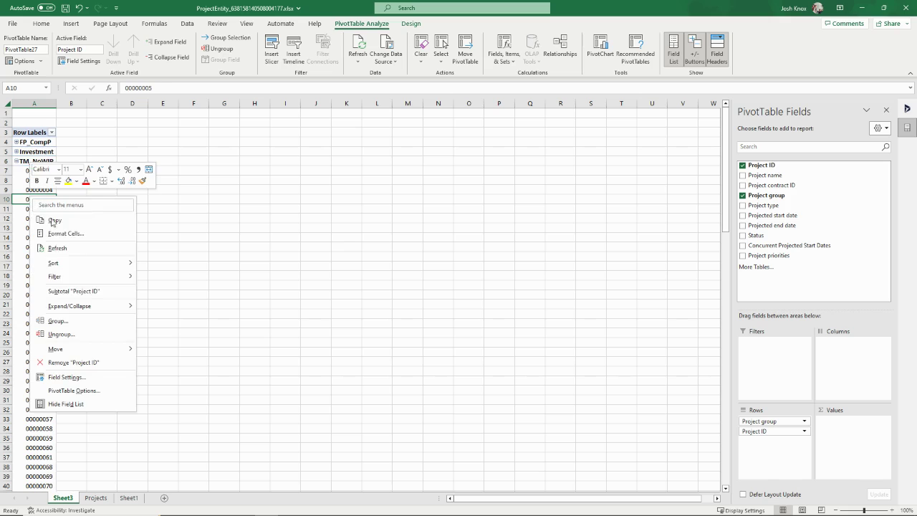
{"action": "mouse_move", "coordinate": [108, 306]}
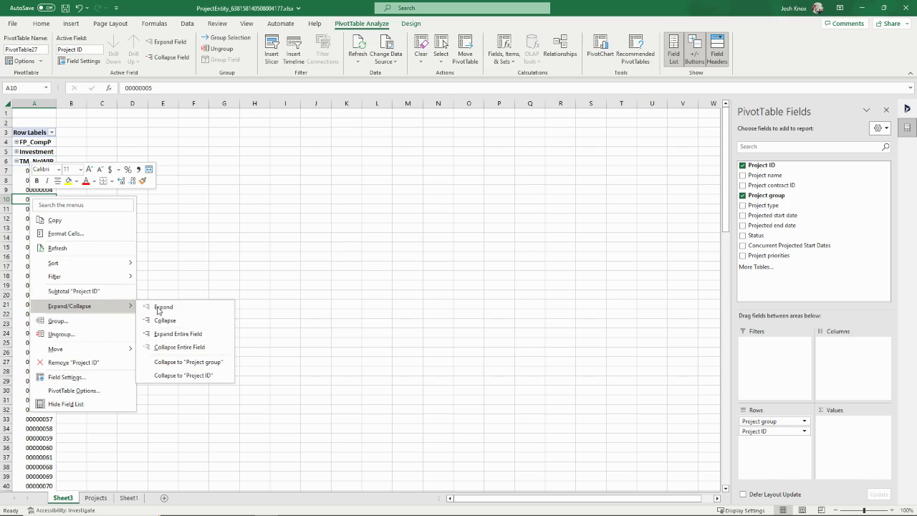
{"action": "left_click", "coordinate": [179, 348]}
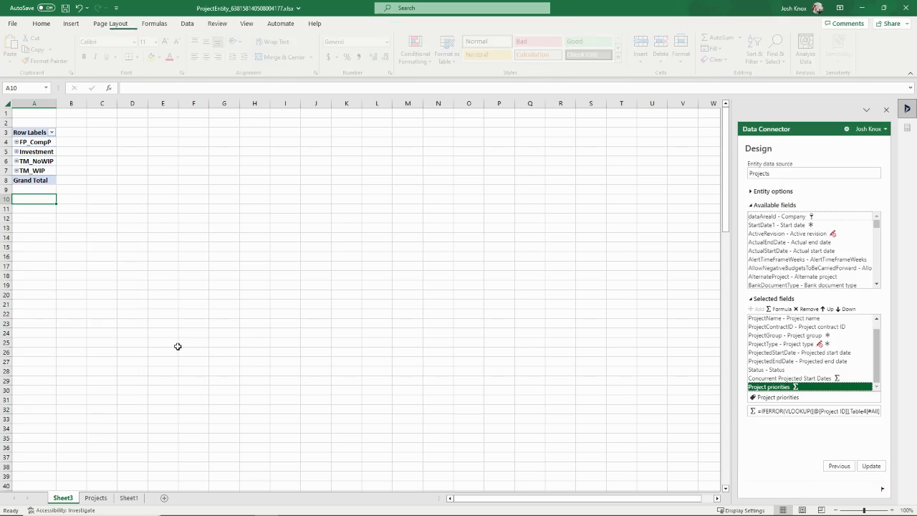
{"action": "left_click", "coordinate": [45, 180]}
{"action": "left_click", "coordinate": [32, 142]}
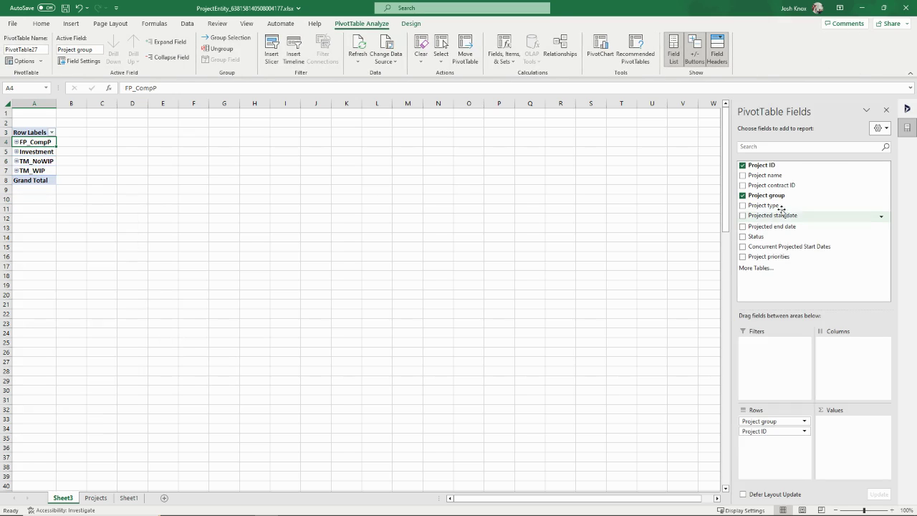
Step: Count Project IDs per group: FP_CompP 50, Investment 2, TM_NoWIP 56, TM_WIP 5, total 113
{"action": "left_click_drag", "start_coordinate": [756, 165], "coordinate": [854, 438]}
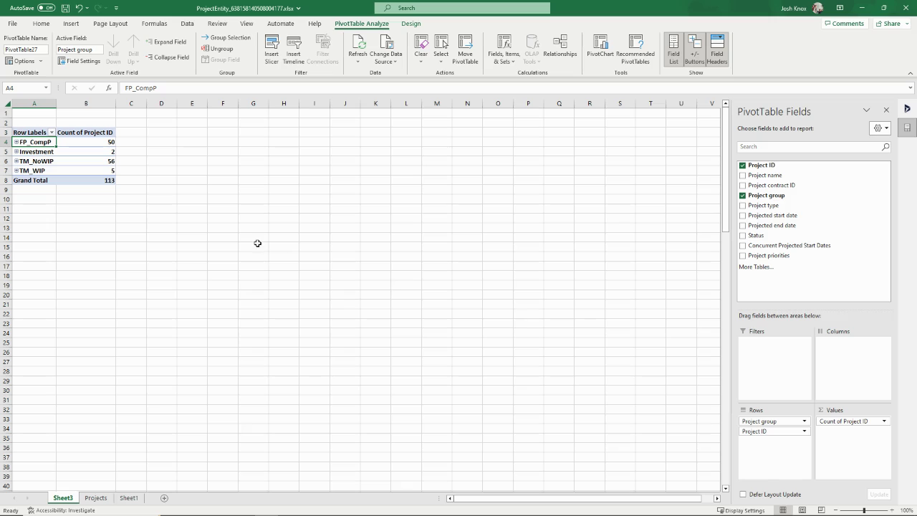
{"action": "left_click", "coordinate": [75, 141]}
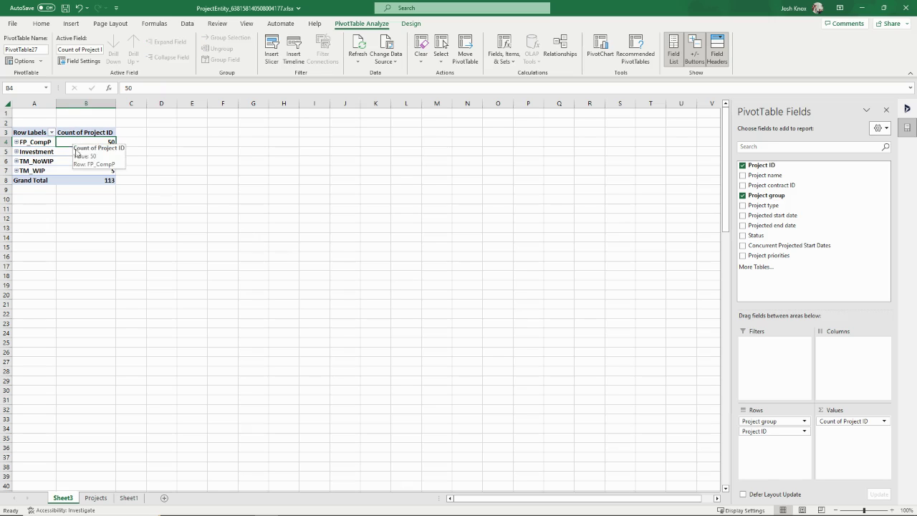
{"action": "left_click", "coordinate": [16, 142]}
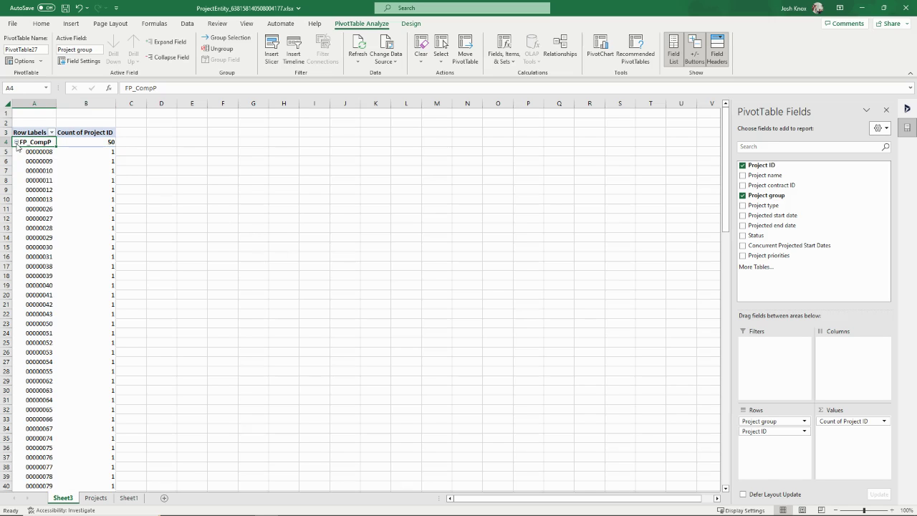
{"action": "left_click", "coordinate": [15, 143]}
{"action": "left_click", "coordinate": [90, 152]}
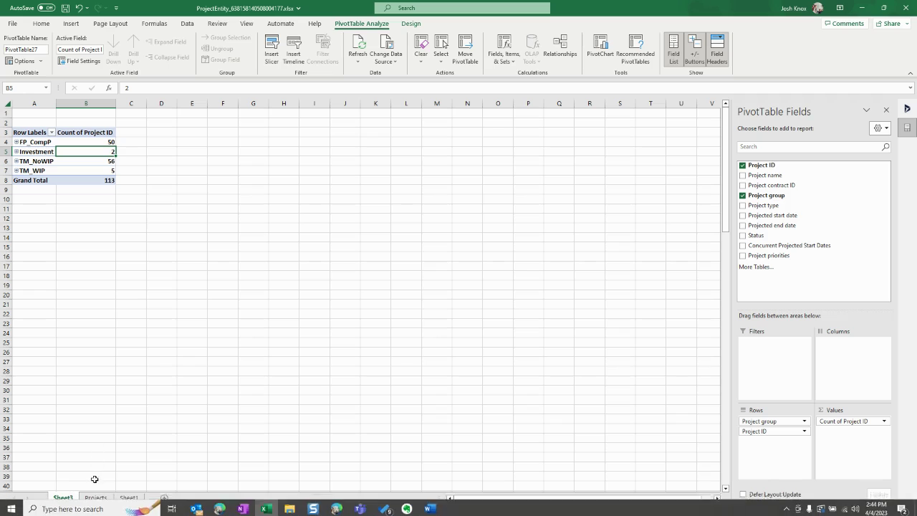
Step: Rename Sheet3 to 'Pivot' and move the Projects sheet ahead of it
{"action": "right_click", "coordinate": [68, 498]}
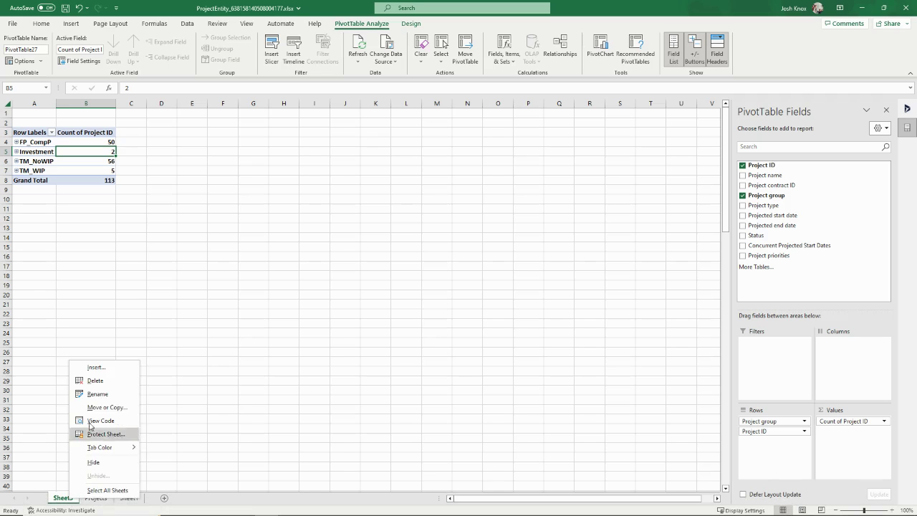
{"action": "left_click", "coordinate": [95, 395]}
{"action": "type", "text": "Pivot"}
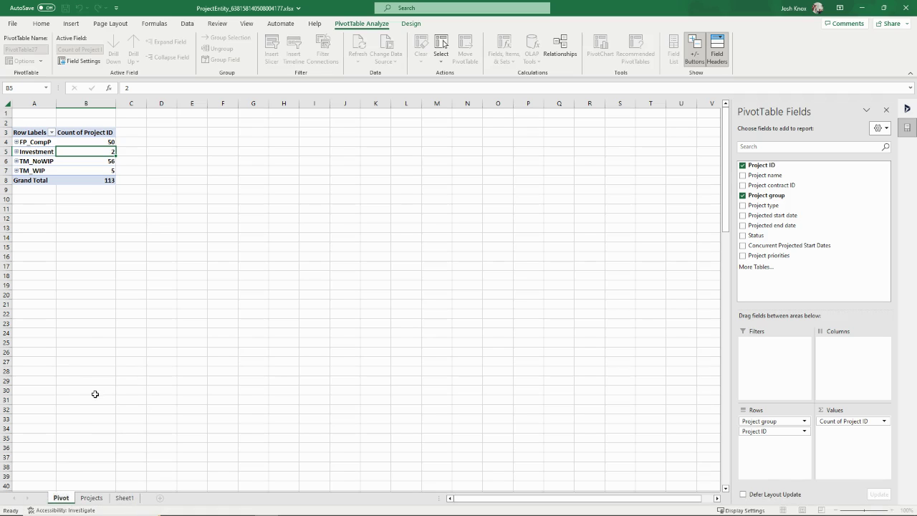
{"action": "key", "text": "Return"}
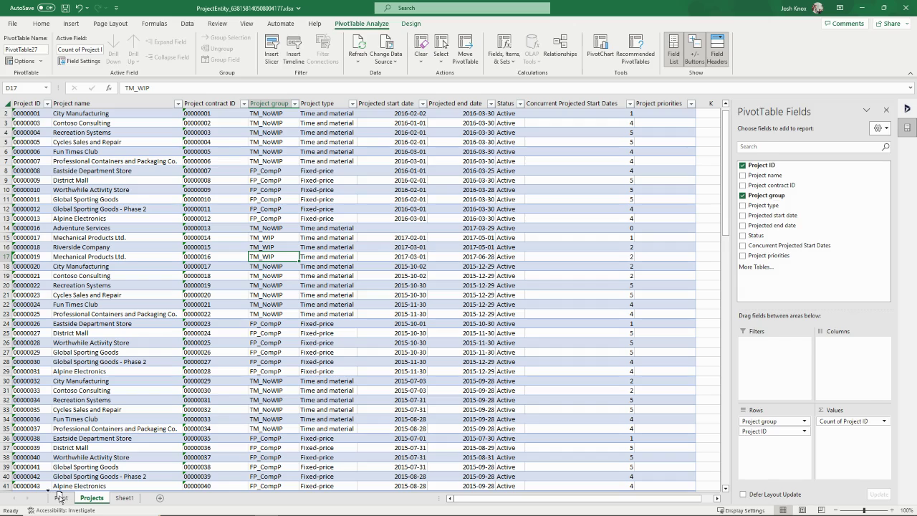
{"action": "left_click_drag", "start_coordinate": [91, 497], "coordinate": [62, 499]}
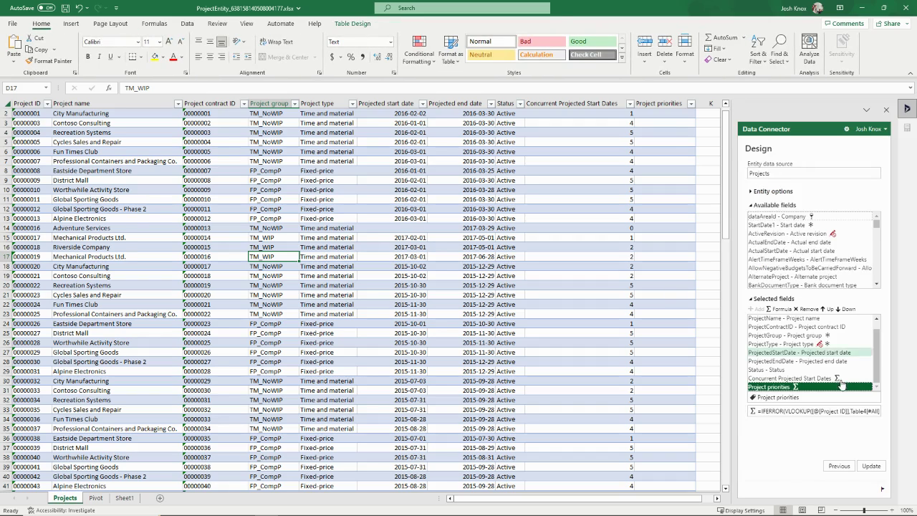
Step: Apply the Data Connector table update, confirm the refresh, and switch to the Dynamics 365 browser
{"action": "left_click", "coordinate": [871, 468]}
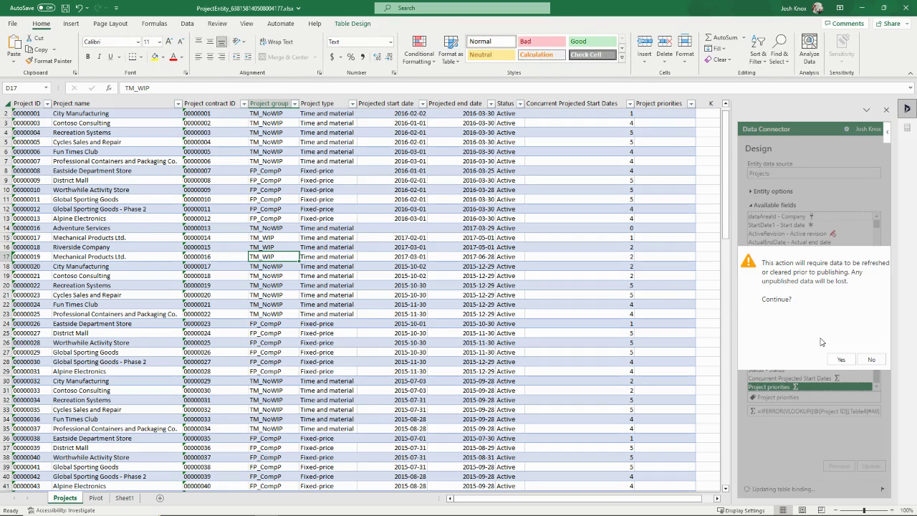
{"action": "left_click", "coordinate": [840, 361]}
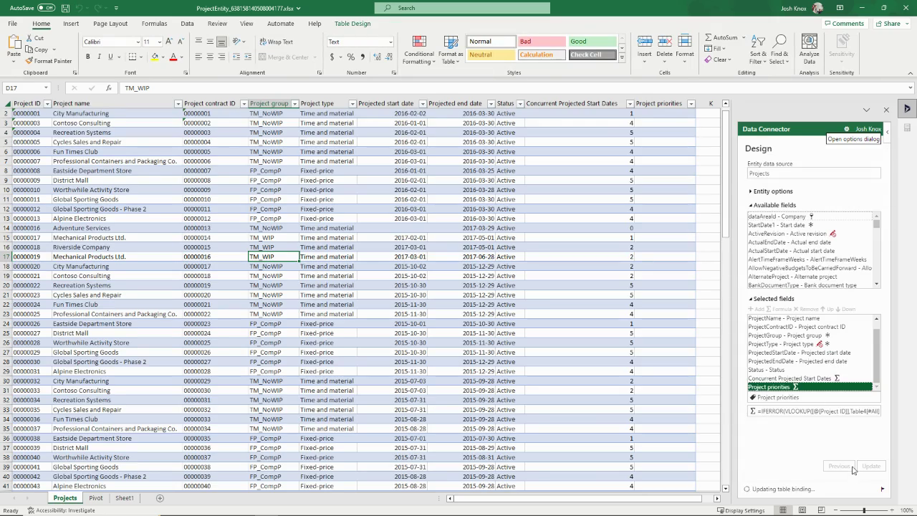
{"action": "left_click", "coordinate": [868, 466]}
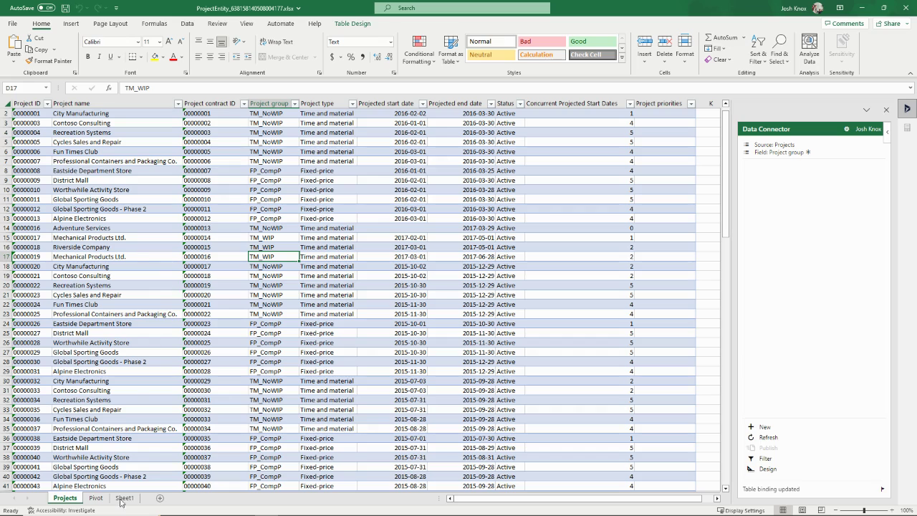
{"action": "left_click", "coordinate": [96, 498]}
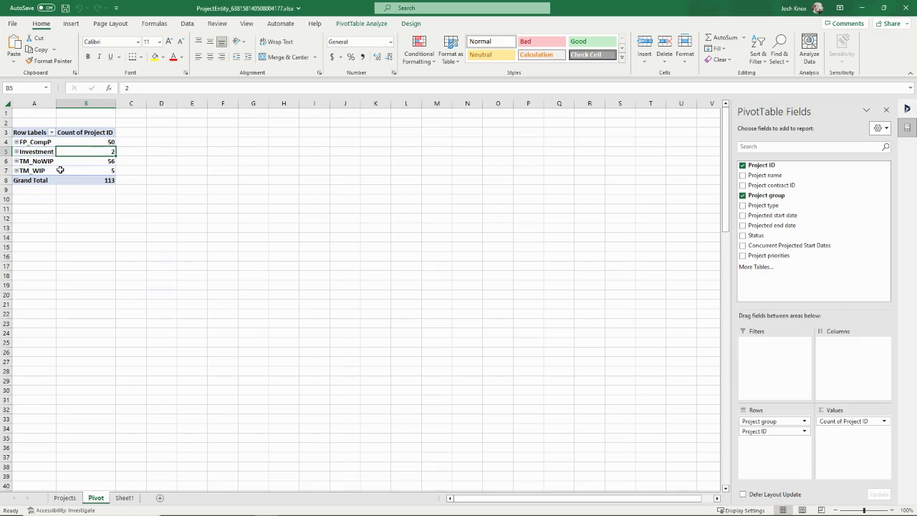
{"action": "mouse_move", "coordinate": [71, 161]}
{"action": "left_click", "coordinate": [68, 501]}
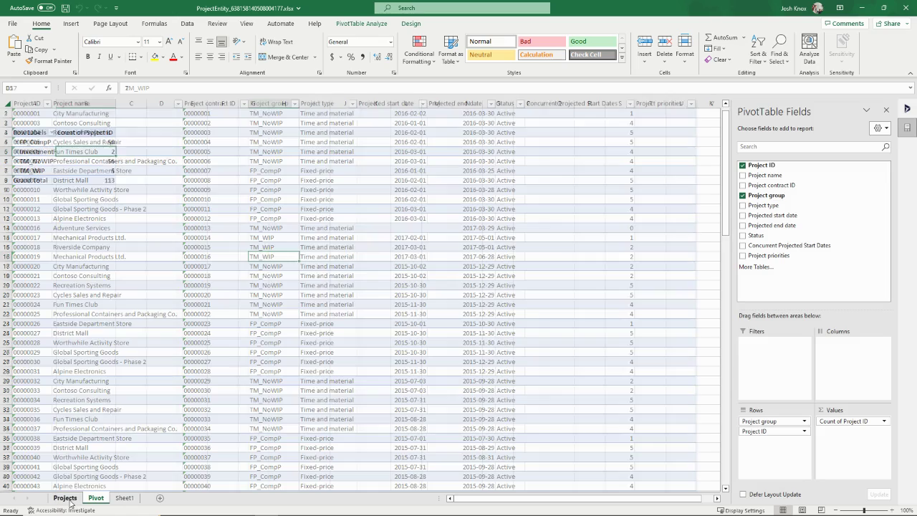
{"action": "key", "text": "alt+Tab"}
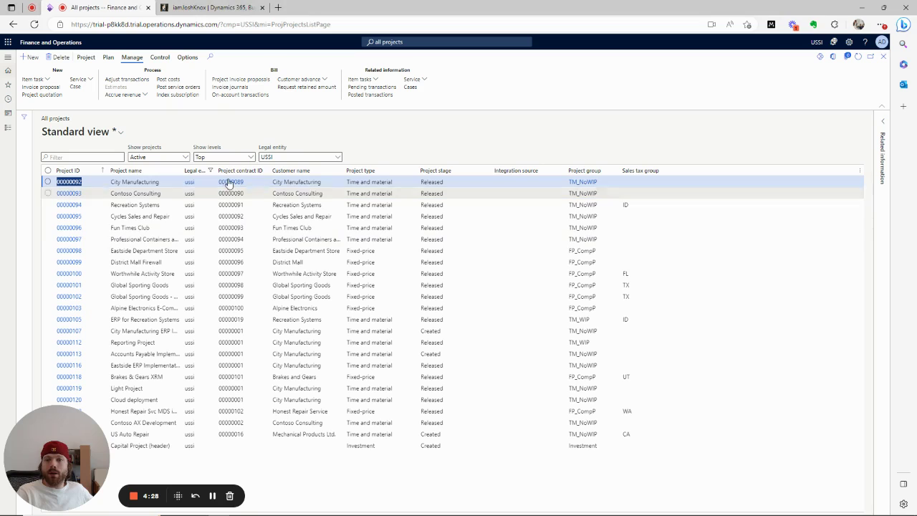
Step: Reassign project 00000093 (Contoso Consulting) to project group TM_WIP
{"action": "left_click", "coordinate": [134, 194]}
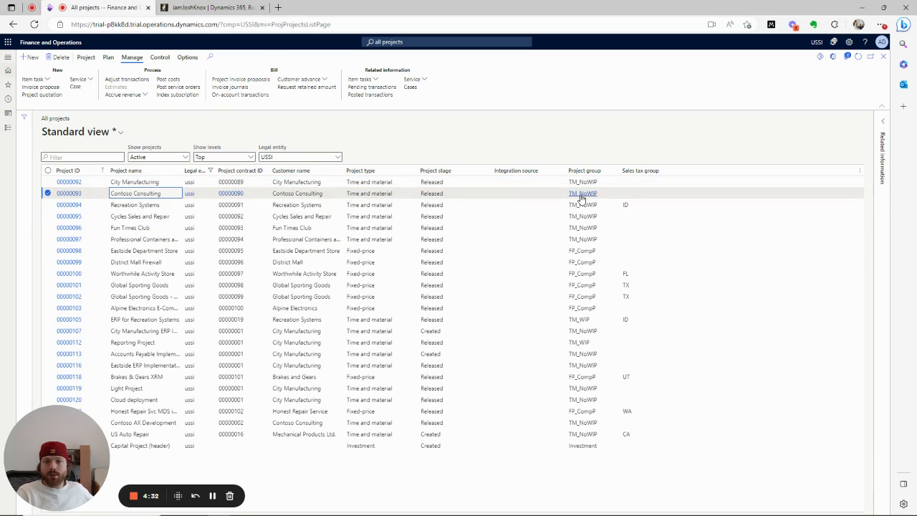
{"action": "left_click", "coordinate": [86, 58]}
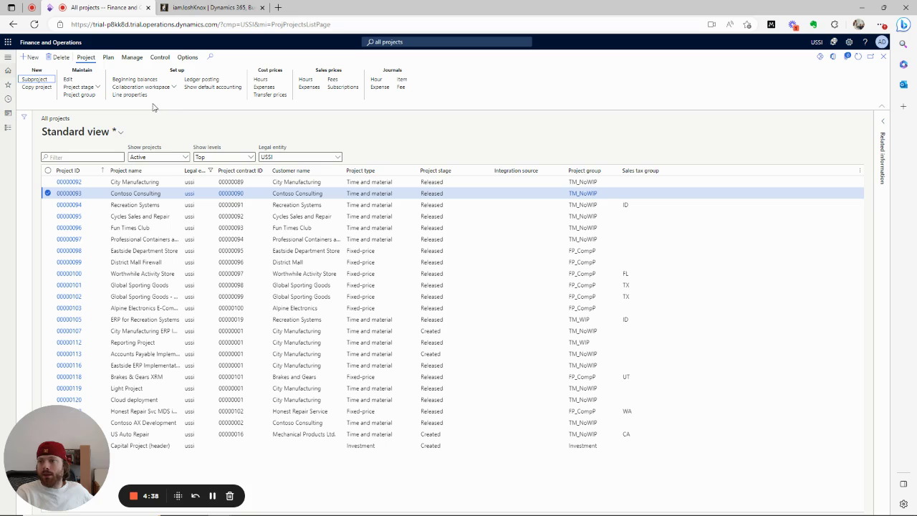
{"action": "left_click", "coordinate": [80, 95]}
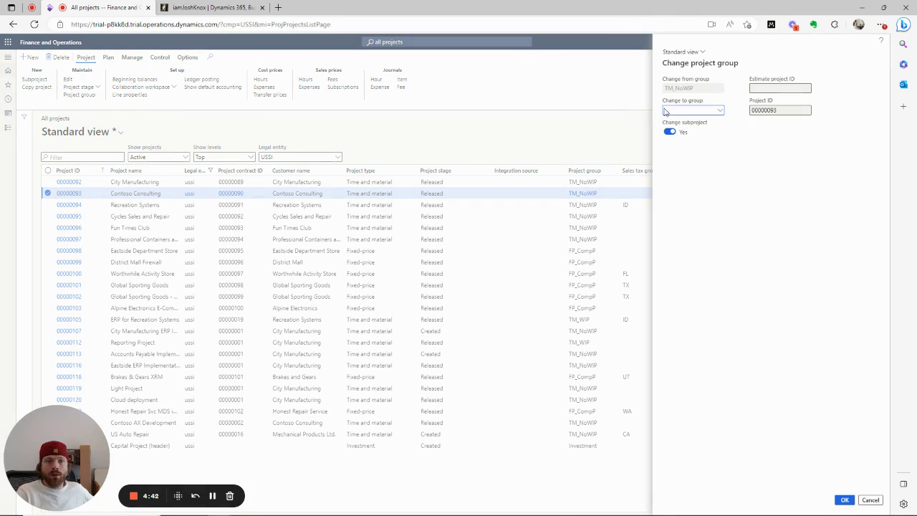
{"action": "left_click", "coordinate": [719, 112]}
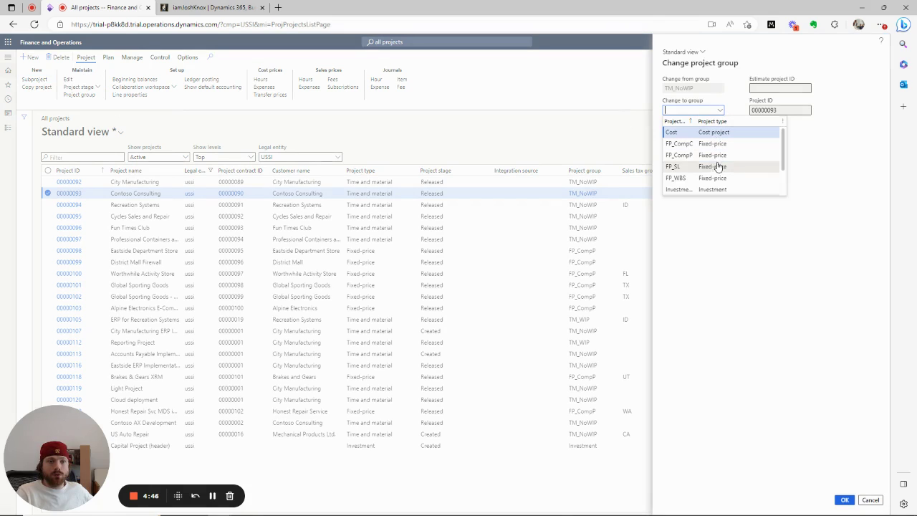
{"action": "scroll", "coordinate": [721, 178], "scroll_direction": "down", "scroll_amount": 2}
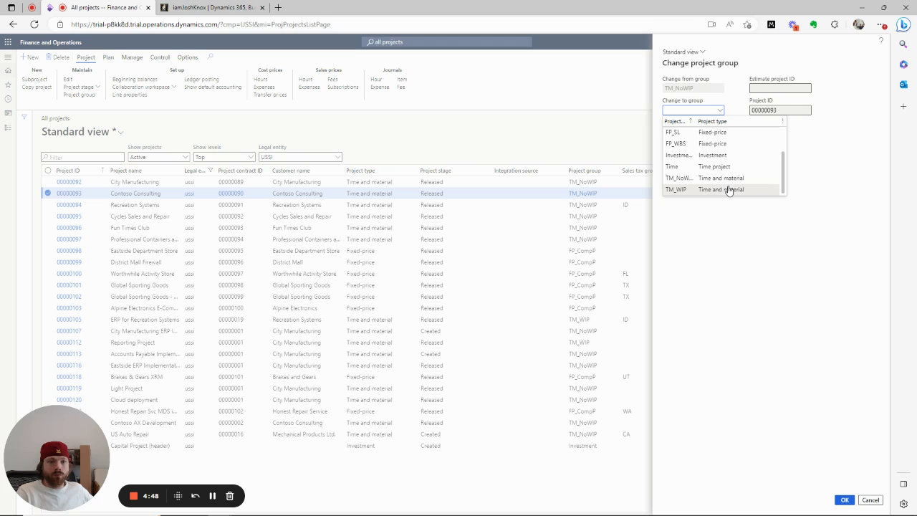
{"action": "left_click", "coordinate": [729, 189]}
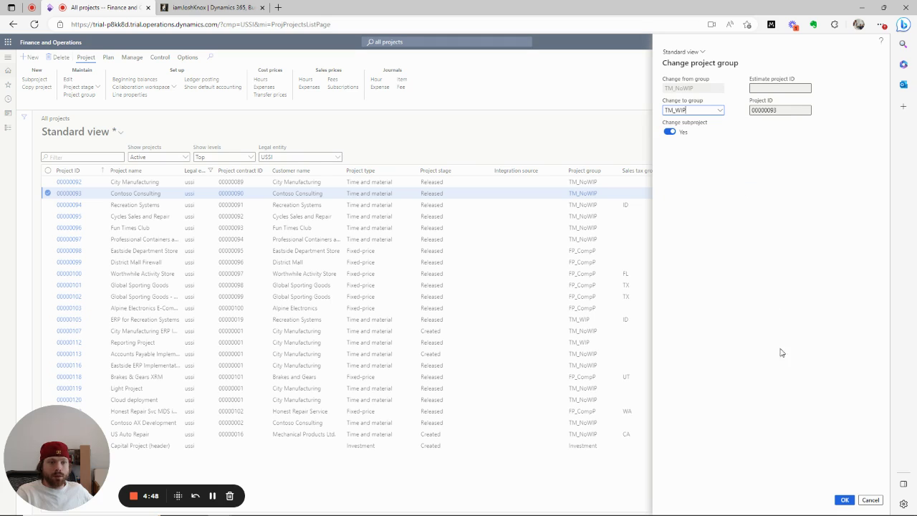
{"action": "left_click", "coordinate": [845, 500]}
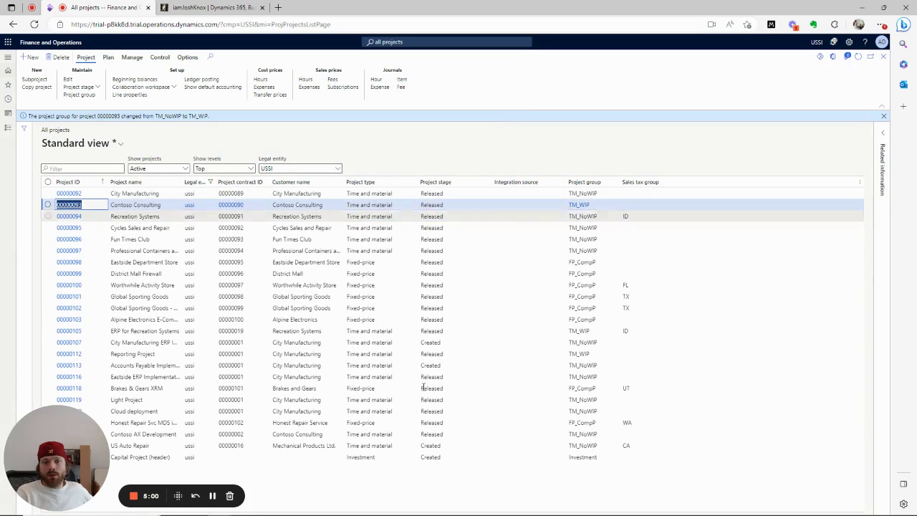
Step: Back in Excel, check the pivot's TM_NoWIP and TM_WIP counts before refreshing
{"action": "key", "text": "alt+Tab"}
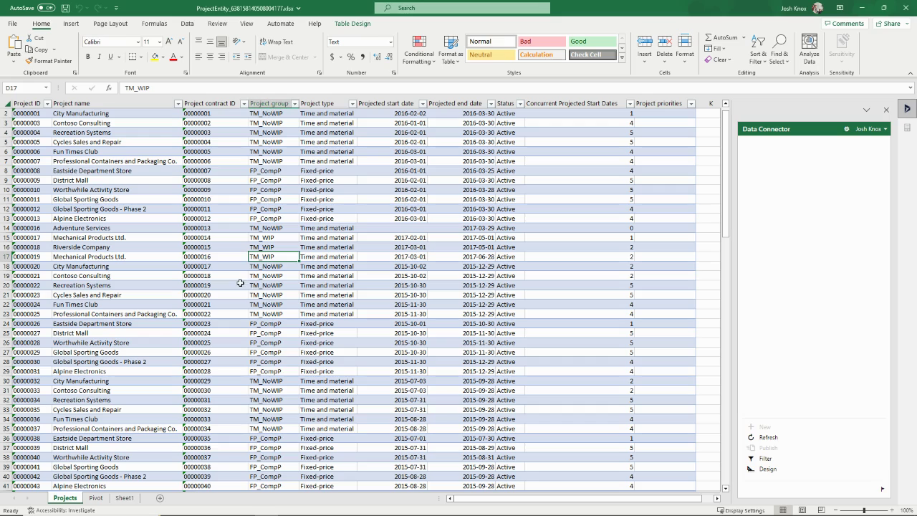
{"action": "left_click", "coordinate": [96, 499]}
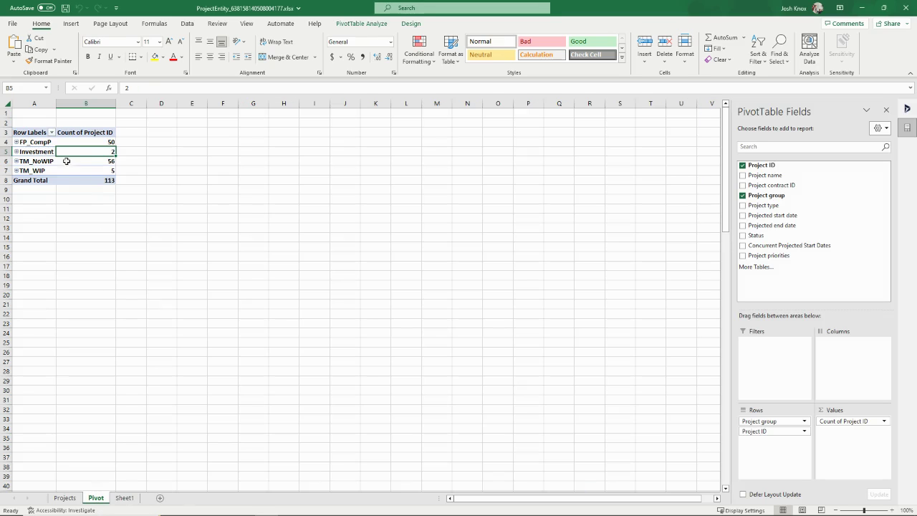
{"action": "left_click", "coordinate": [93, 162]}
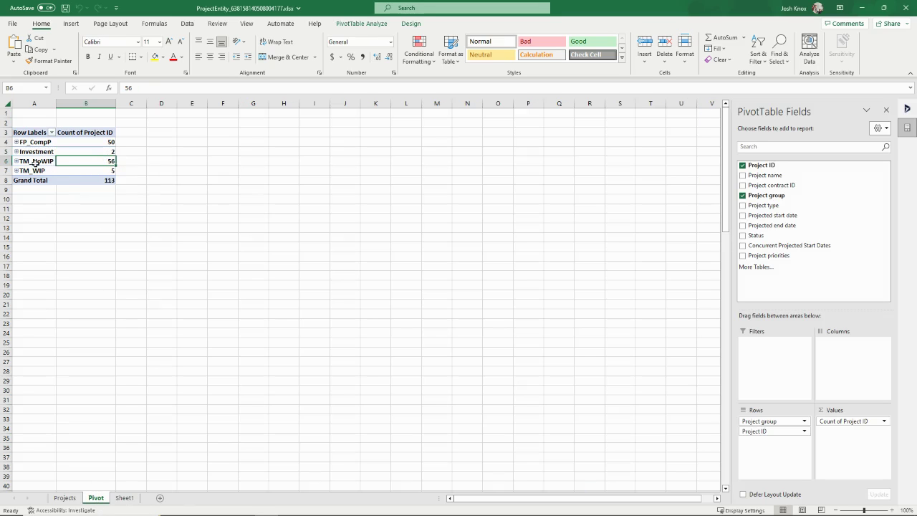
{"action": "left_click", "coordinate": [85, 172]}
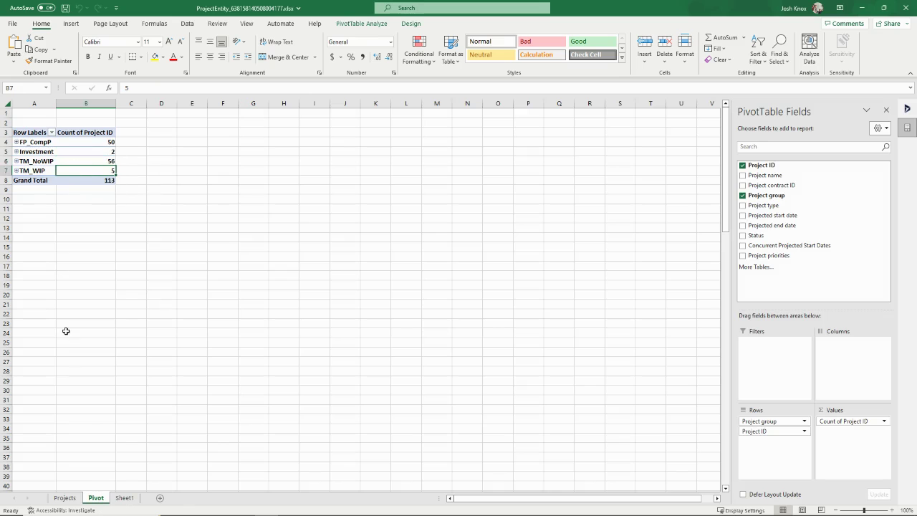
{"action": "left_click", "coordinate": [65, 498]}
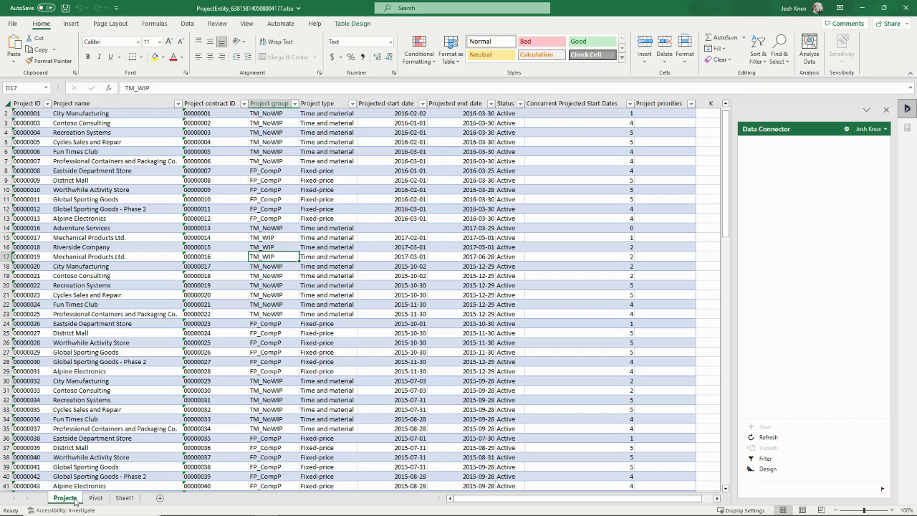
Step: Refresh the Projects table from Dynamics 365, confirming the overwrite of local data
{"action": "left_click", "coordinate": [108, 211]}
{"action": "left_click", "coordinate": [766, 438]}
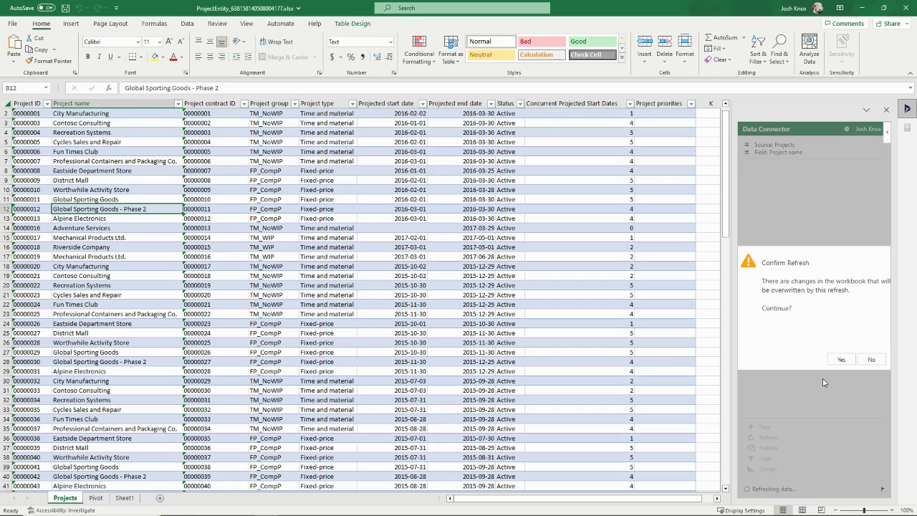
{"action": "left_click", "coordinate": [841, 359]}
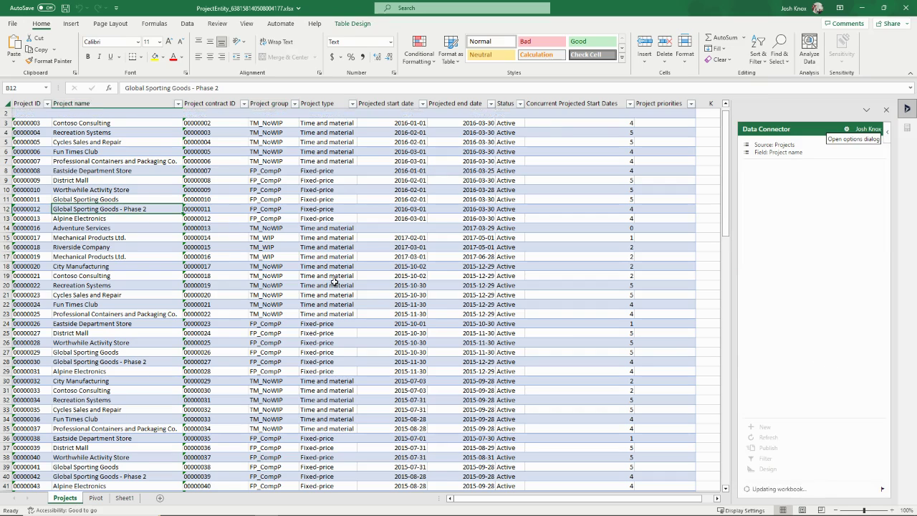
Step: Refresh the PivotTable on the Pivot sheet from its right-click menu
{"action": "left_click", "coordinate": [96, 497]}
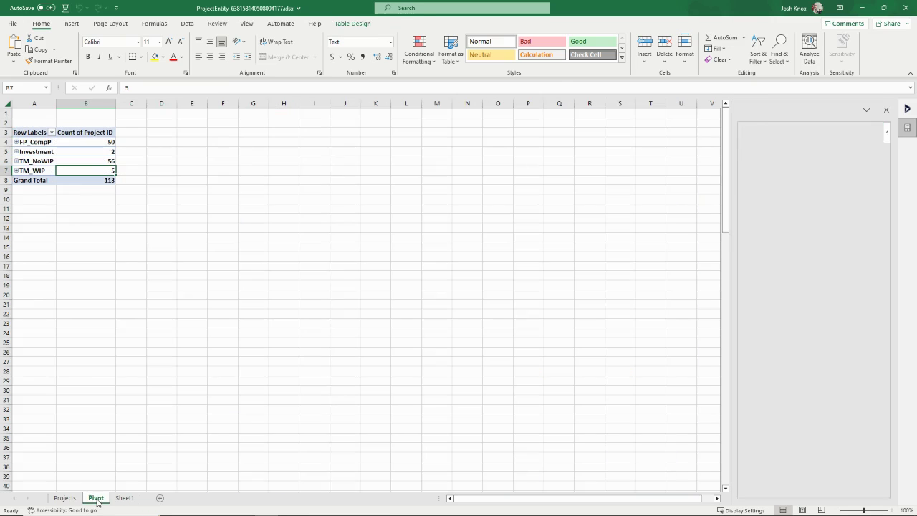
{"action": "left_click", "coordinate": [82, 152]}
{"action": "left_click_drag", "start_coordinate": [82, 159], "coordinate": [81, 170]}
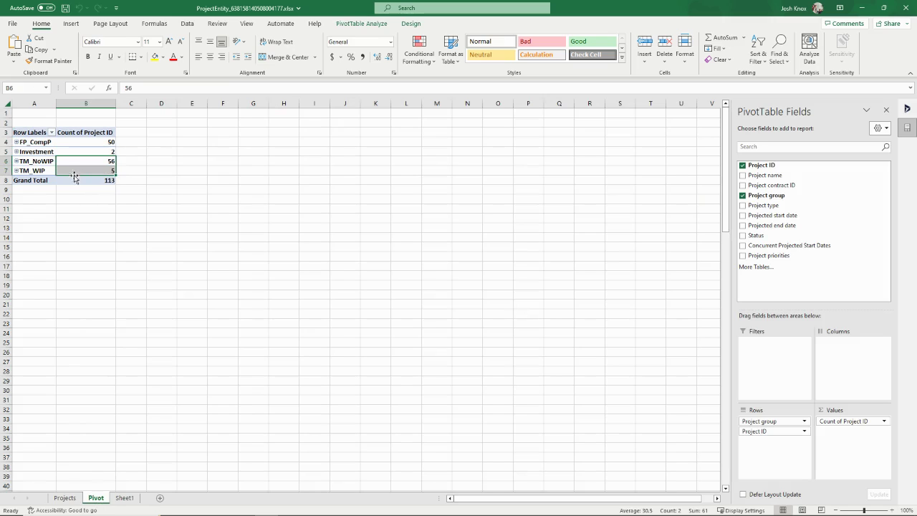
{"action": "left_click", "coordinate": [74, 144]}
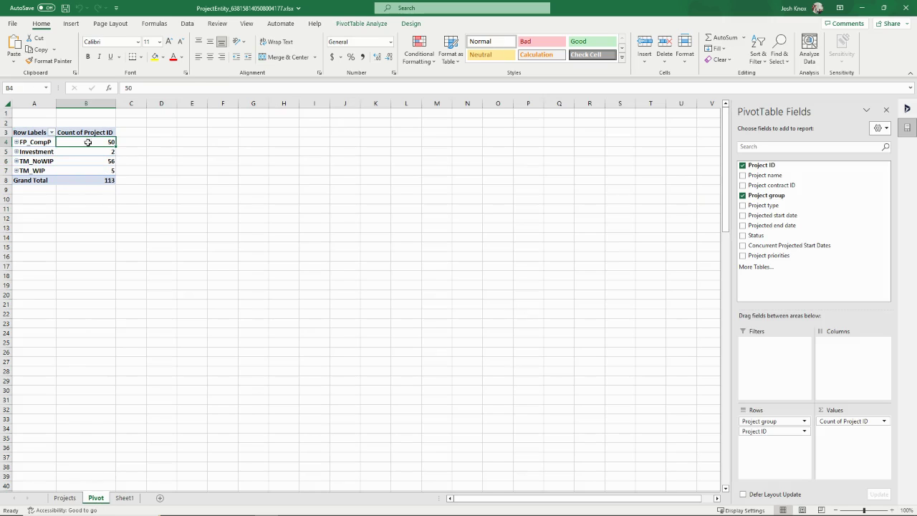
{"action": "left_click", "coordinate": [353, 25]}
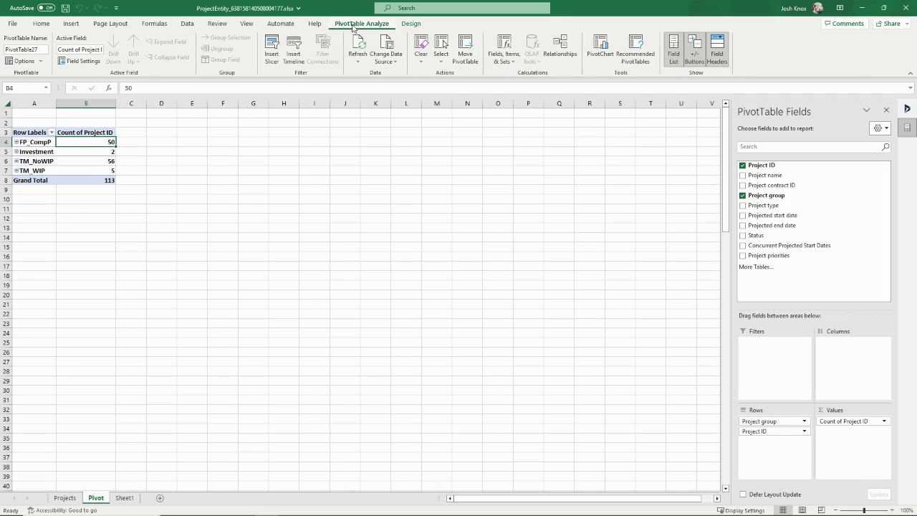
{"action": "left_click", "coordinate": [410, 24]}
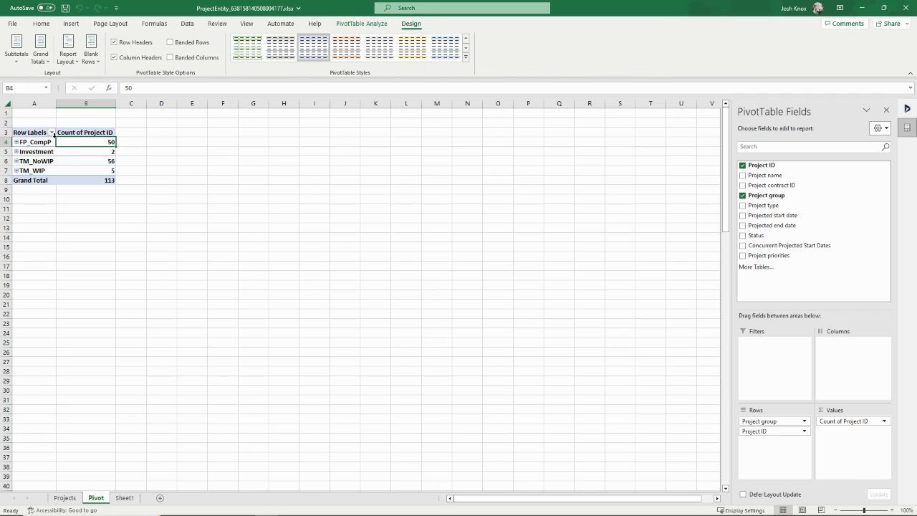
{"action": "right_click", "coordinate": [78, 152]}
{"action": "left_click", "coordinate": [113, 221]}
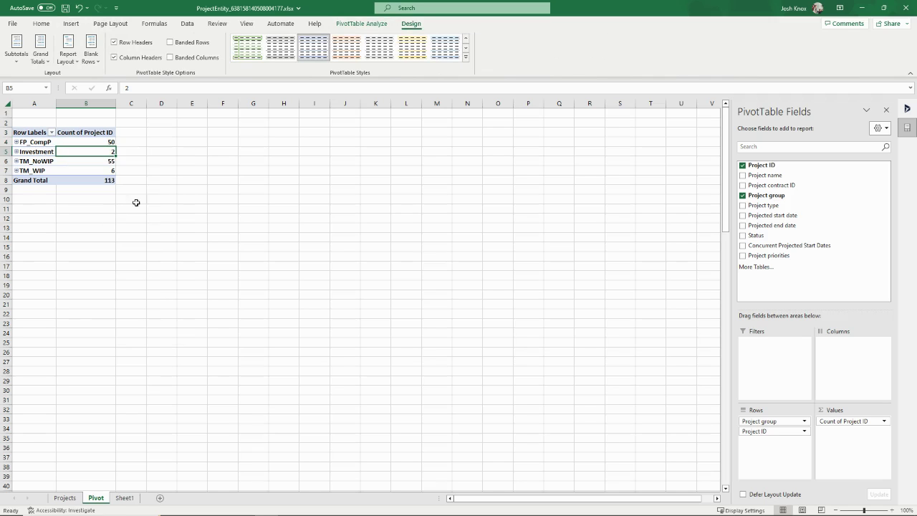
{"action": "left_click_drag", "start_coordinate": [114, 162], "coordinate": [112, 171]}
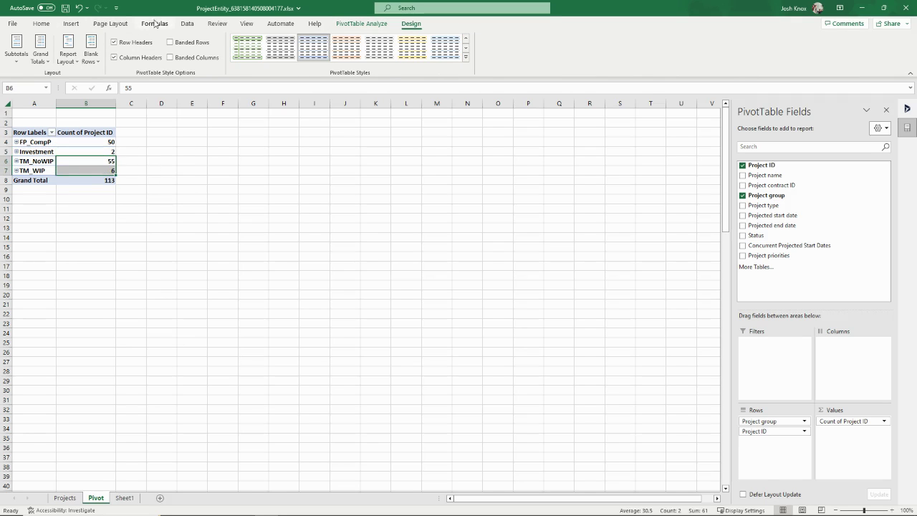
Step: Run Data > Refresh All and verify TM_NoWIP 55, TM_WIP 6, Grand Total 113
{"action": "left_click", "coordinate": [187, 24]}
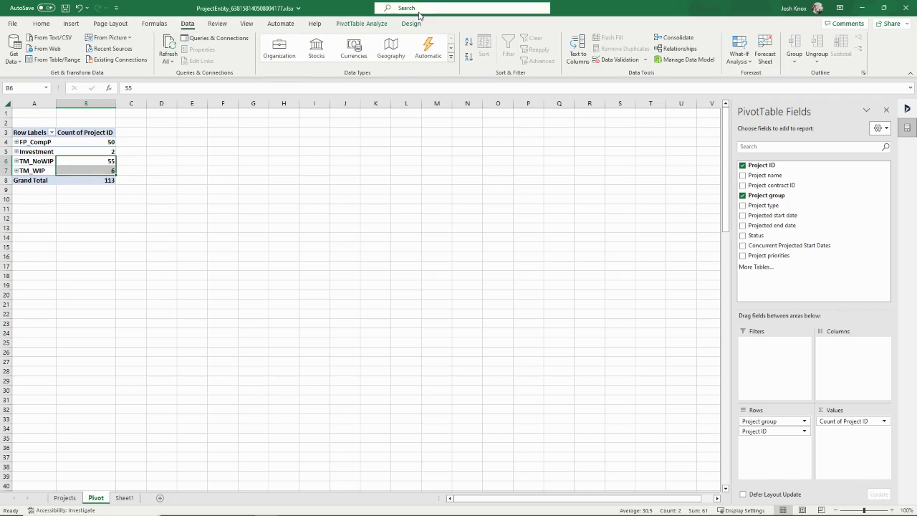
{"action": "left_click", "coordinate": [170, 47]}
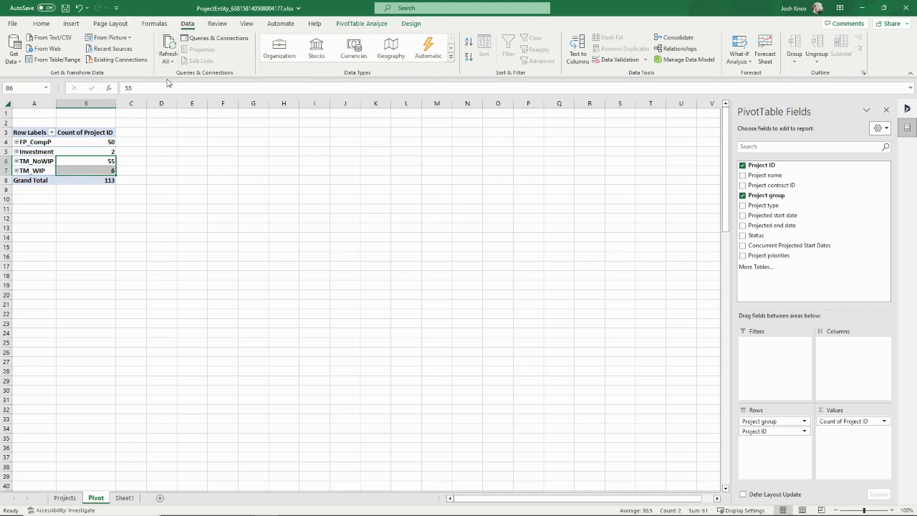
{"action": "left_click", "coordinate": [93, 152]}
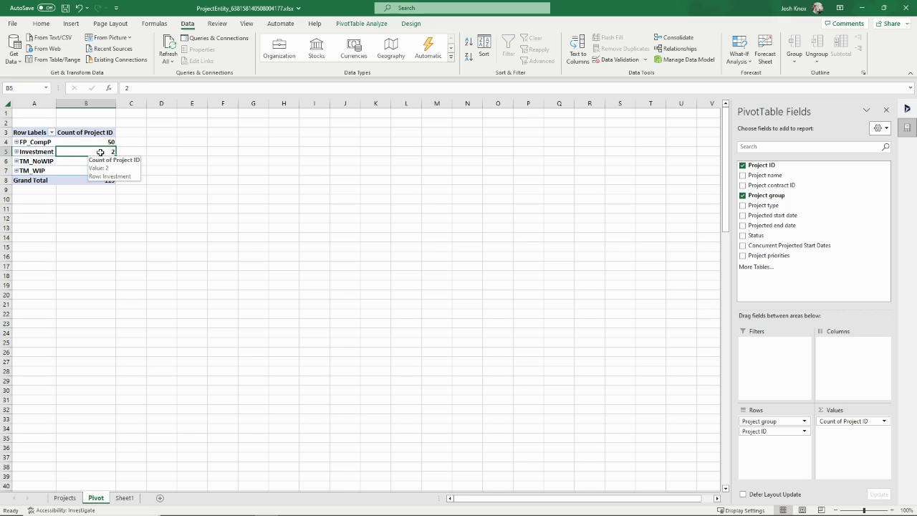
{"action": "left_click_drag", "start_coordinate": [80, 163], "coordinate": [80, 170]}
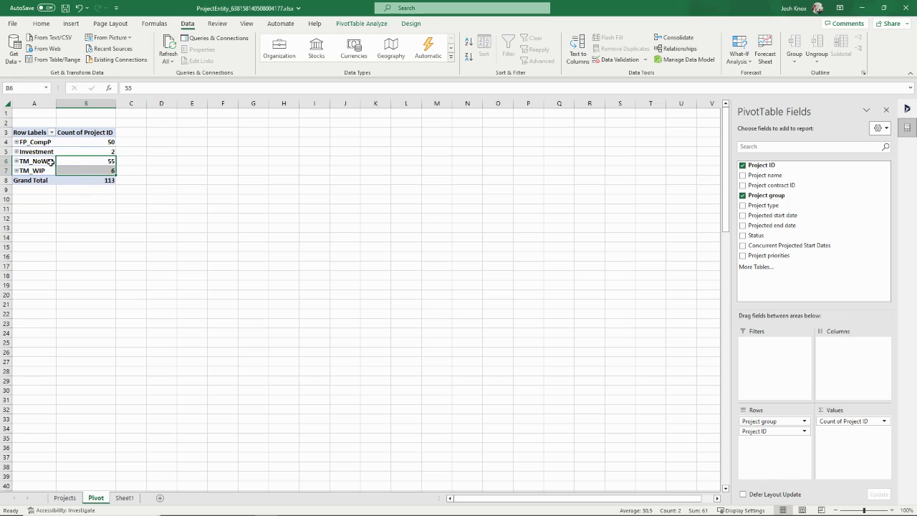
{"action": "left_click", "coordinate": [27, 143]}
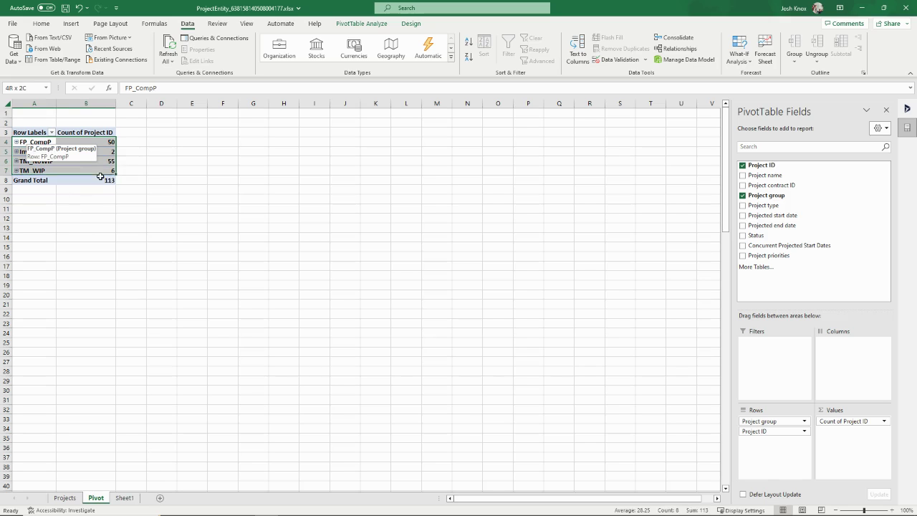
{"action": "left_click", "coordinate": [103, 170]}
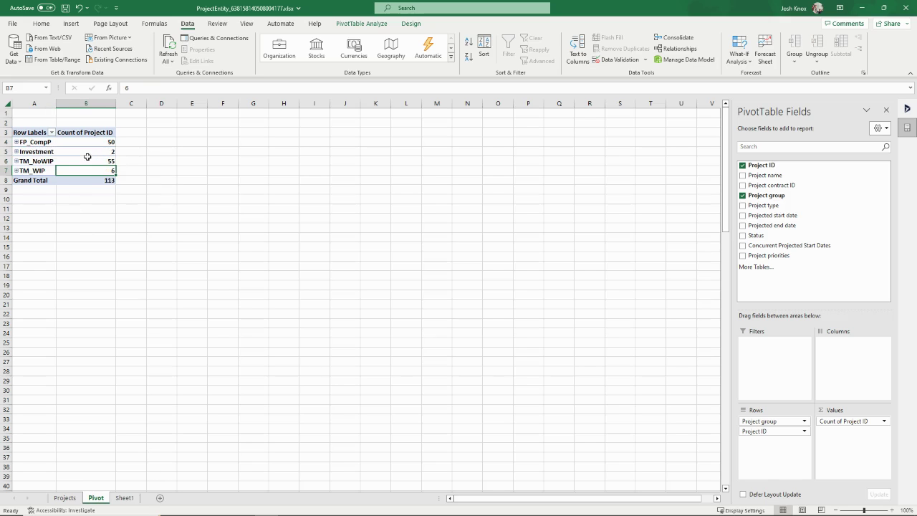
{"action": "left_click_drag", "start_coordinate": [28, 141], "coordinate": [98, 176]}
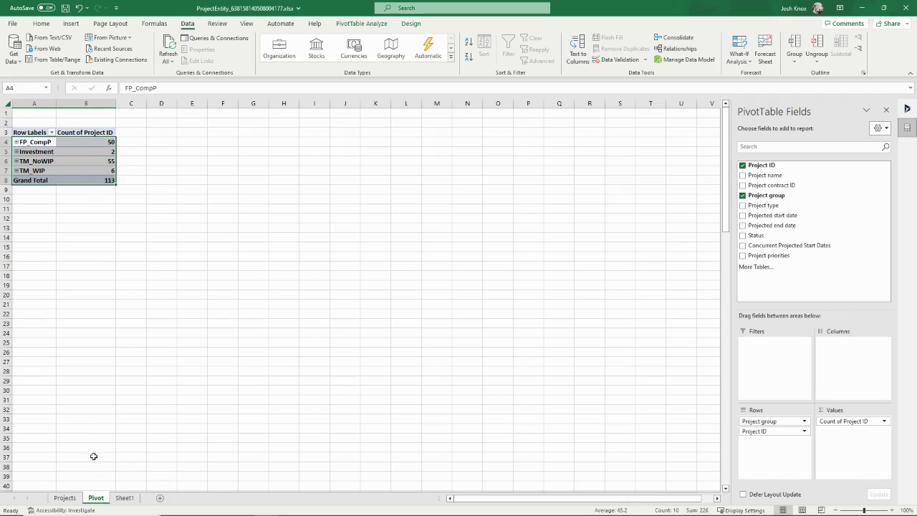
{"action": "left_click", "coordinate": [70, 498]}
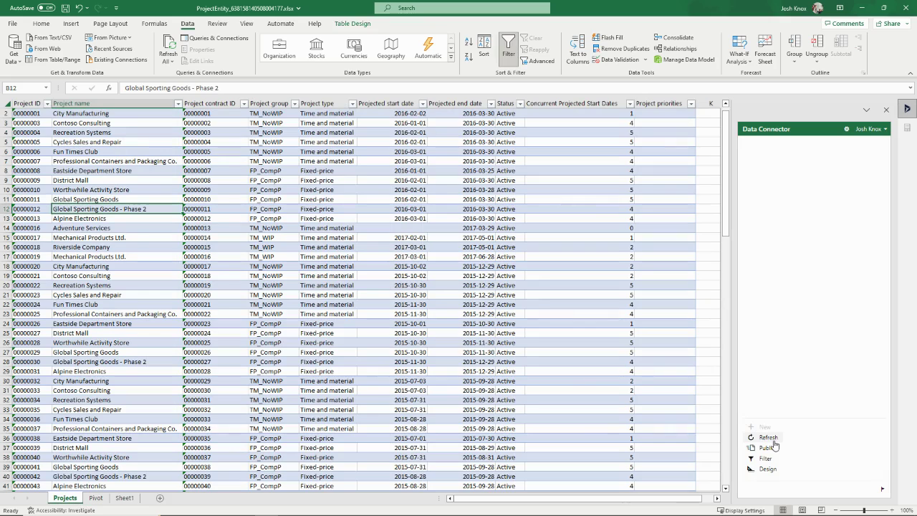
{"action": "left_click", "coordinate": [95, 498]}
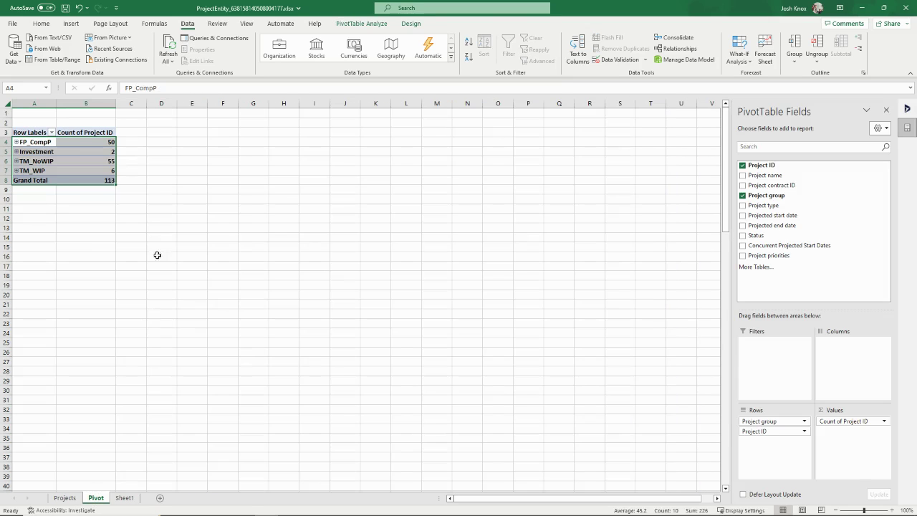
{"action": "left_click", "coordinate": [62, 156]}
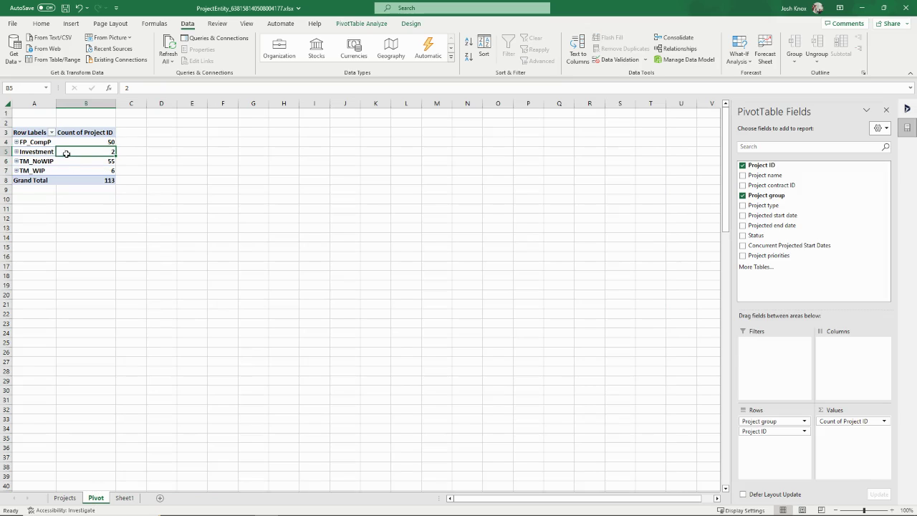
{"action": "left_click", "coordinate": [42, 149]}
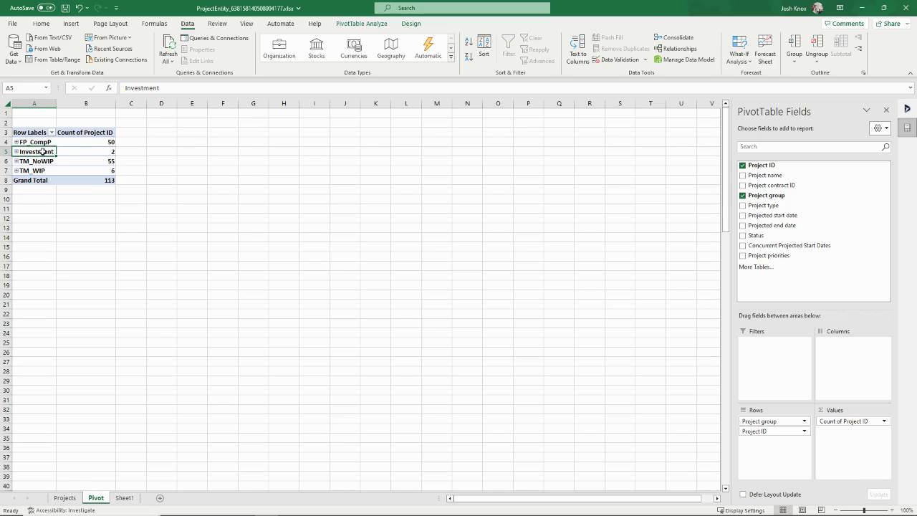
Step: Compare the pivot's group counts with the Projects sheet, checking the project group in row 12
{"action": "left_click_drag", "start_coordinate": [42, 142], "coordinate": [86, 172]}
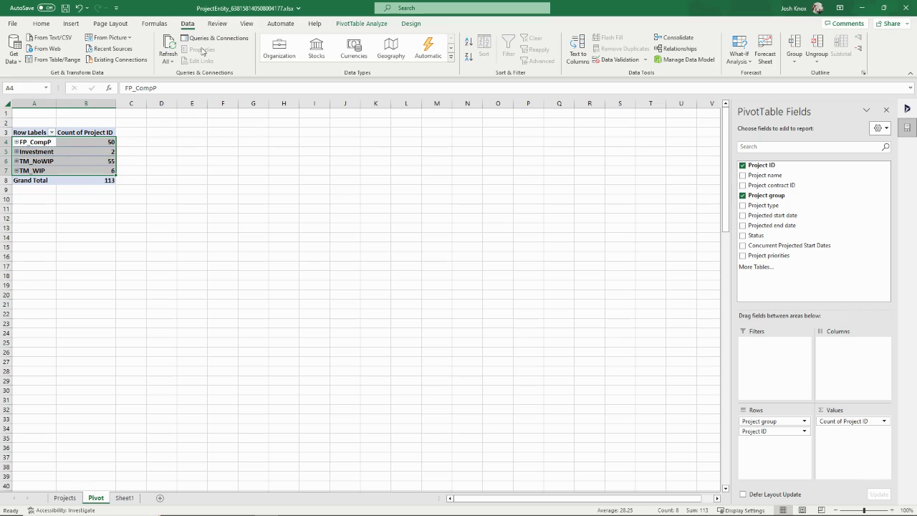
{"action": "left_click", "coordinate": [62, 161]}
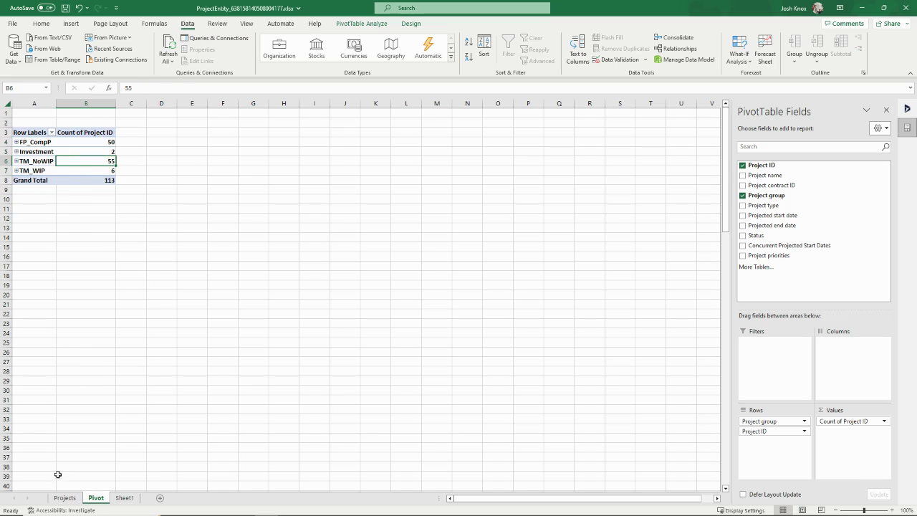
{"action": "left_click", "coordinate": [64, 498]}
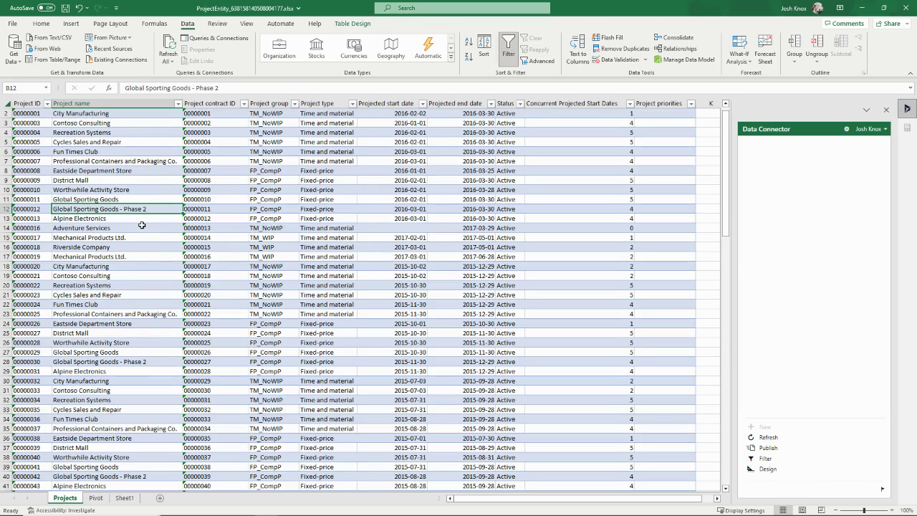
{"action": "left_click", "coordinate": [96, 498]}
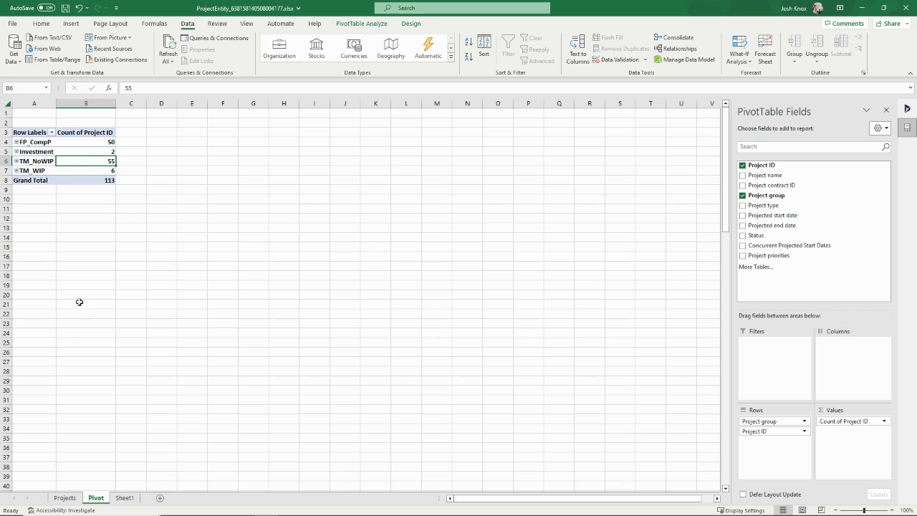
{"action": "left_click", "coordinate": [64, 498]}
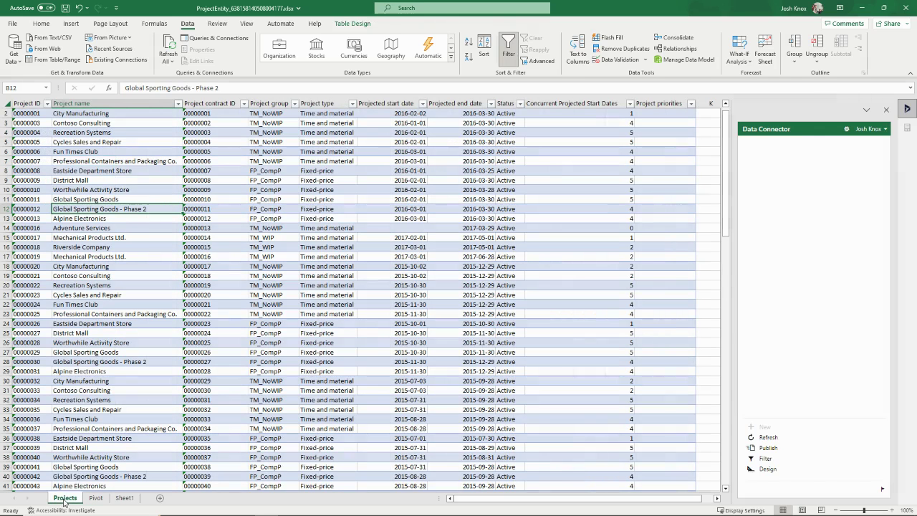
{"action": "left_click", "coordinate": [274, 212]}
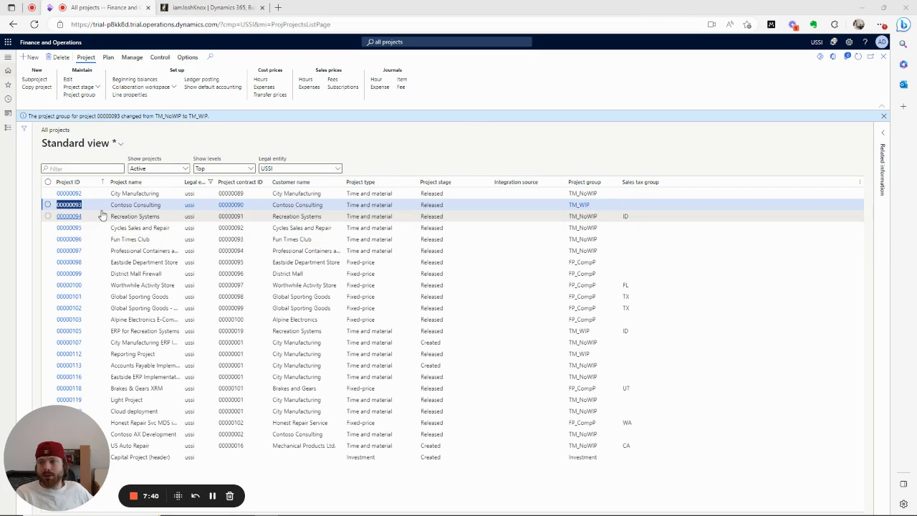
Step: Open project 00000093's details and find its project contract ID 00000090 in Setup
{"action": "left_click", "coordinate": [65, 208]}
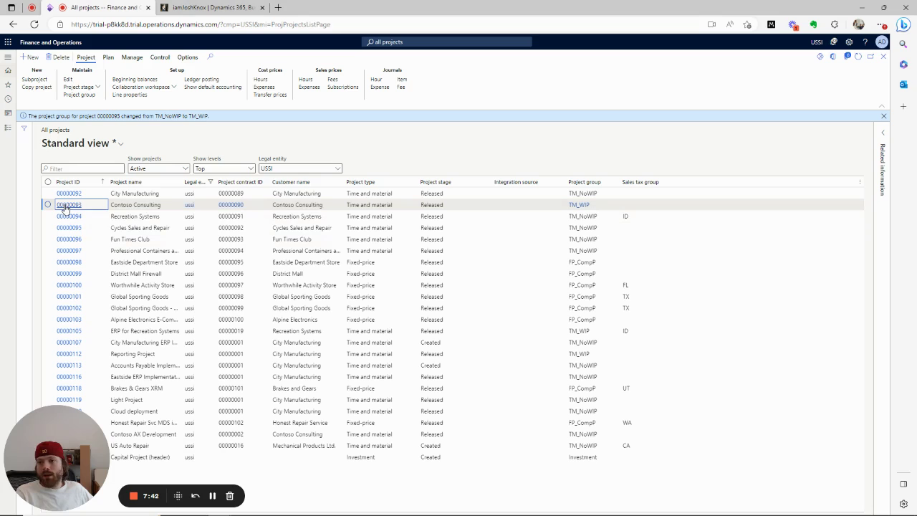
{"action": "left_click", "coordinate": [65, 208]}
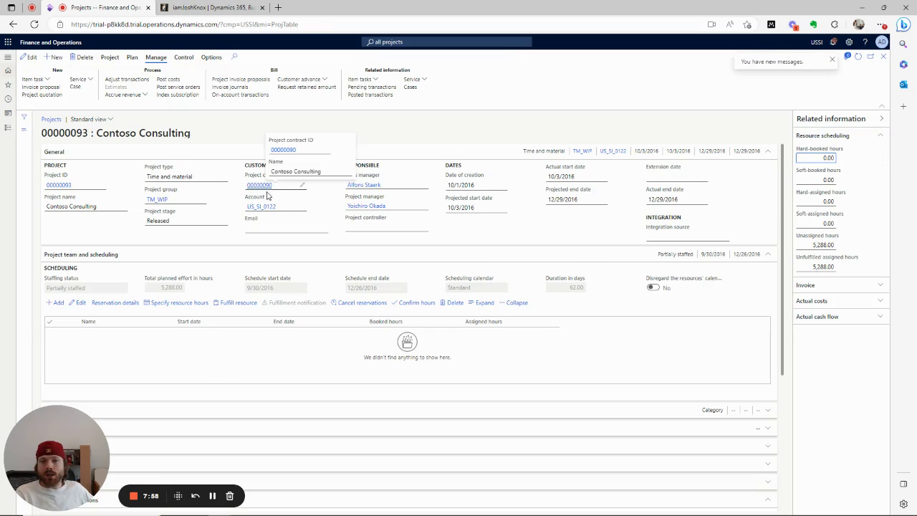
{"action": "scroll", "coordinate": [412, 278], "scroll_direction": "down", "scroll_amount": 2}
{"action": "scroll", "coordinate": [411, 279], "scroll_direction": "down", "scroll_amount": 1}
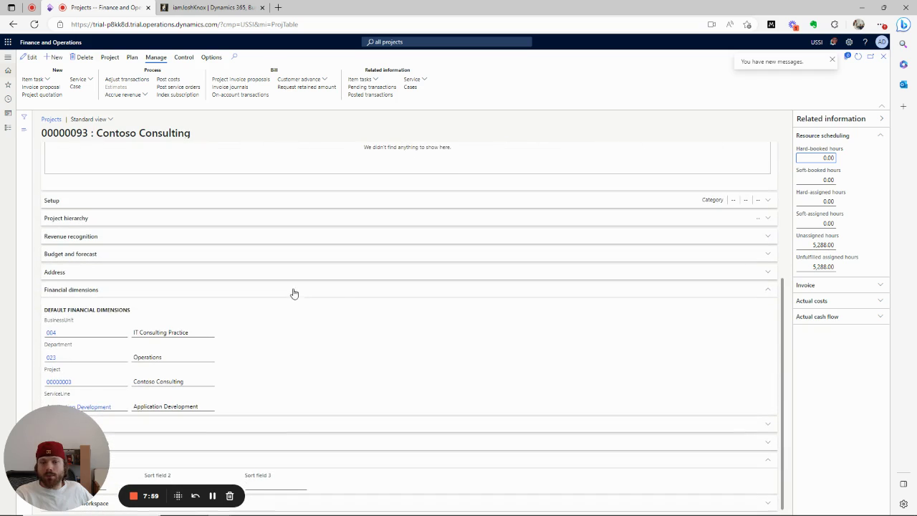
{"action": "left_click", "coordinate": [284, 207]}
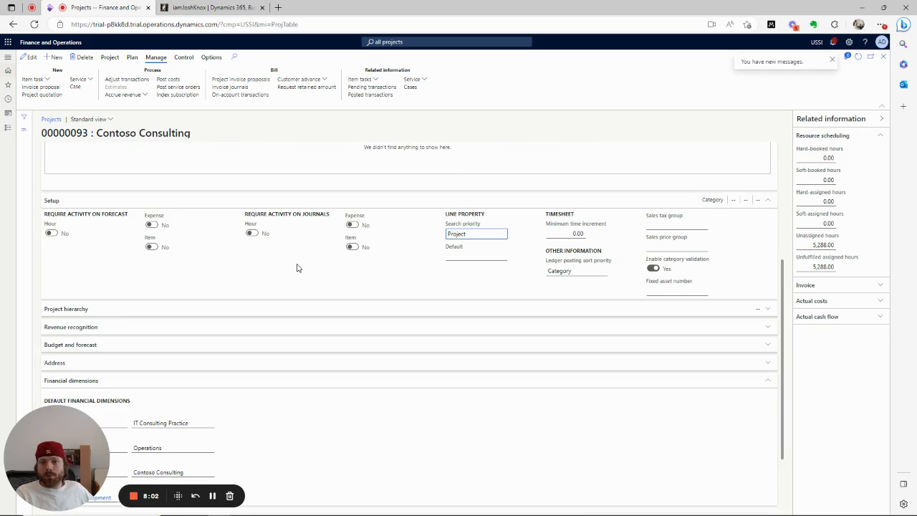
{"action": "scroll", "coordinate": [294, 262], "scroll_direction": "up", "scroll_amount": 3}
{"action": "left_click", "coordinate": [266, 186]}
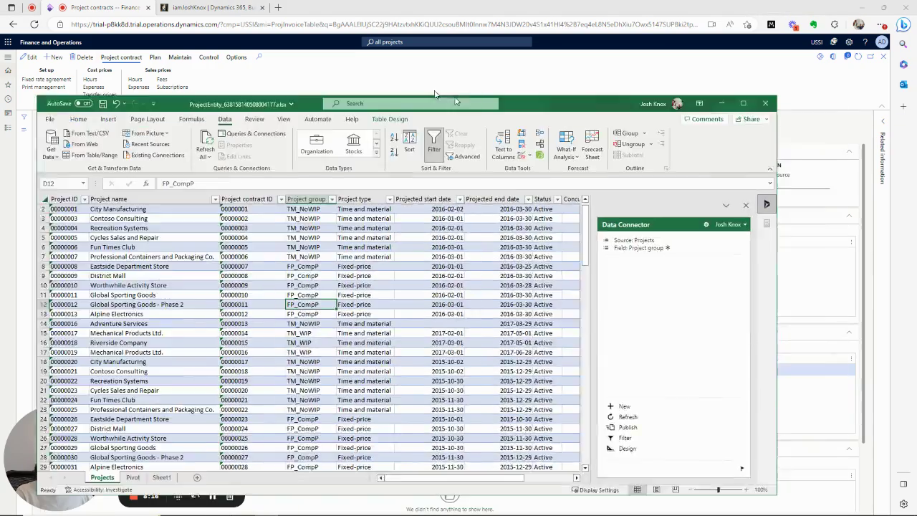
Step: Maximize the workbook window and check project contract IDs 00000001–00000004 on the Projects sheet
{"action": "left_click_drag", "start_coordinate": [481, 100], "coordinate": [527, 68]}
{"action": "double_click", "coordinate": [528, 68]}
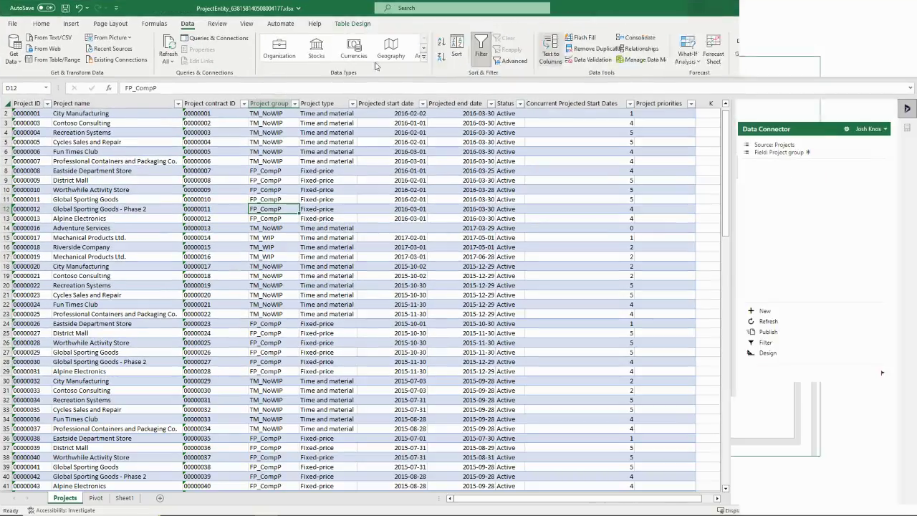
{"action": "left_click", "coordinate": [207, 141]}
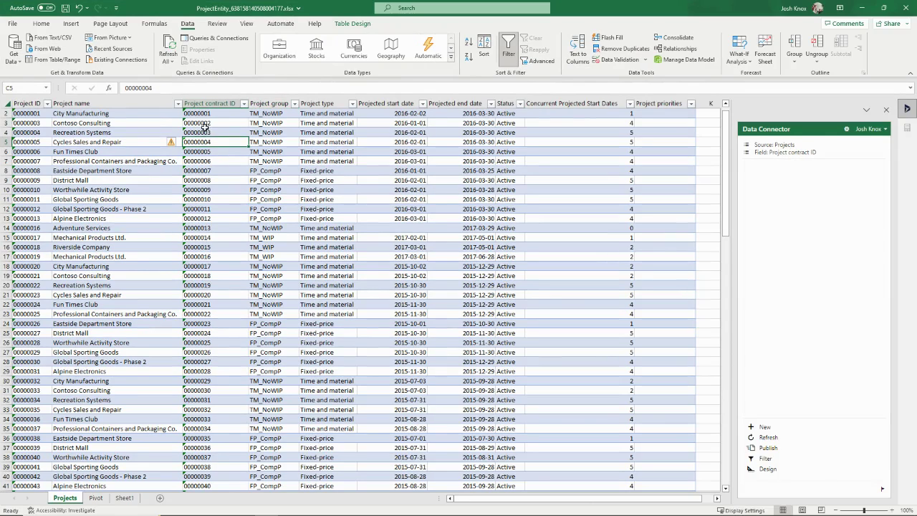
{"action": "left_click", "coordinate": [210, 113]}
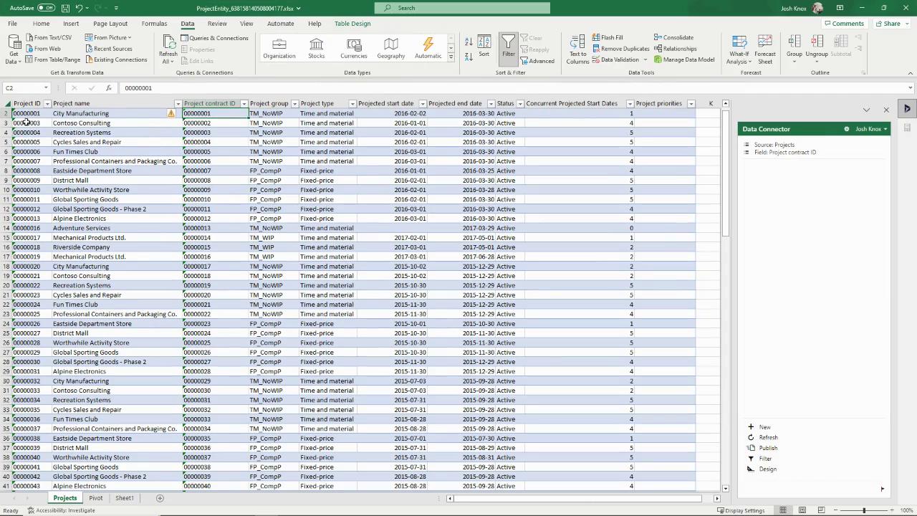
{"action": "left_click", "coordinate": [217, 123]}
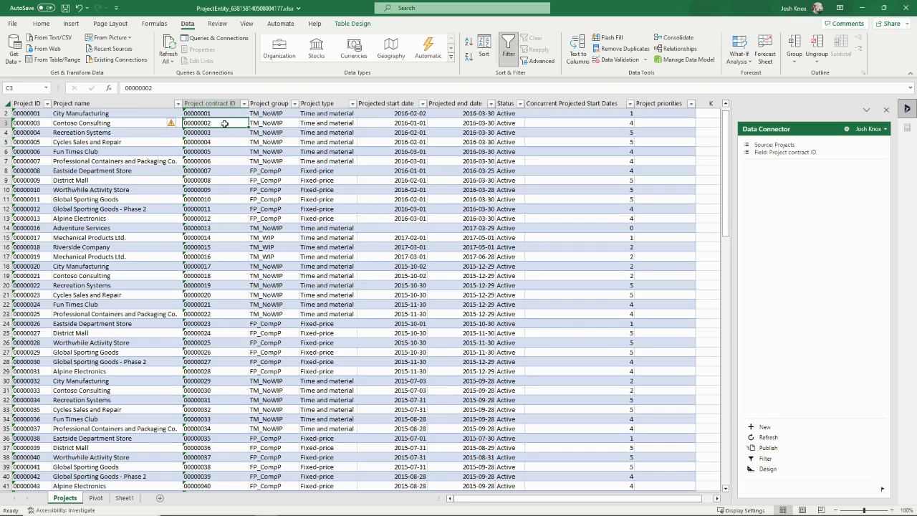
Step: Select project IDs and names in rows 2–9, then go to Sheet1's Priority Projects table
{"action": "left_click_drag", "start_coordinate": [30, 113], "coordinate": [74, 178]}
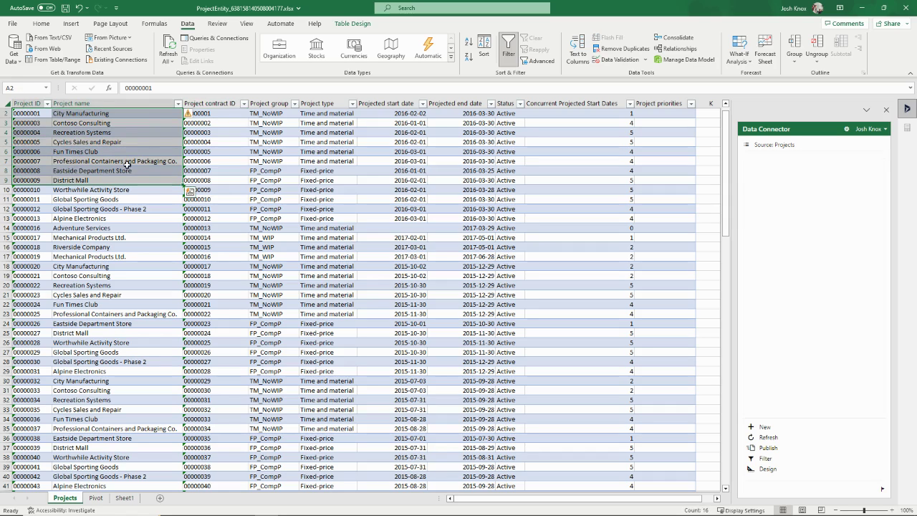
{"action": "left_click", "coordinate": [214, 129]}
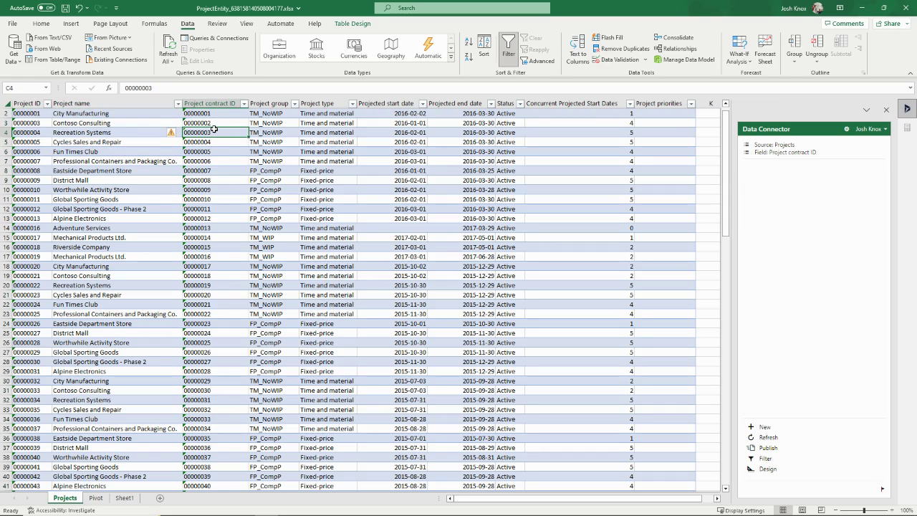
{"action": "left_click", "coordinate": [124, 498]}
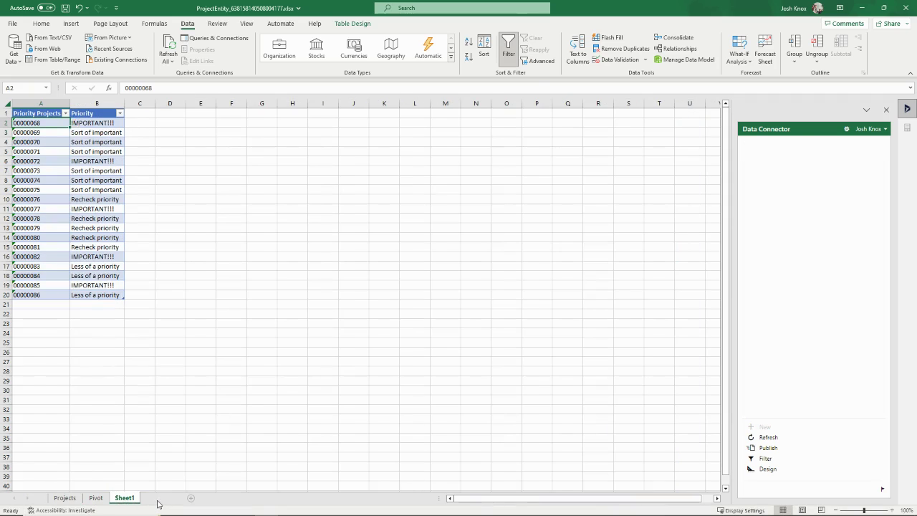
Step: Insert blank Sheet4 and start a Data Connector table on the 'Project contract - ProjectContract' entity
{"action": "left_click", "coordinate": [160, 498]}
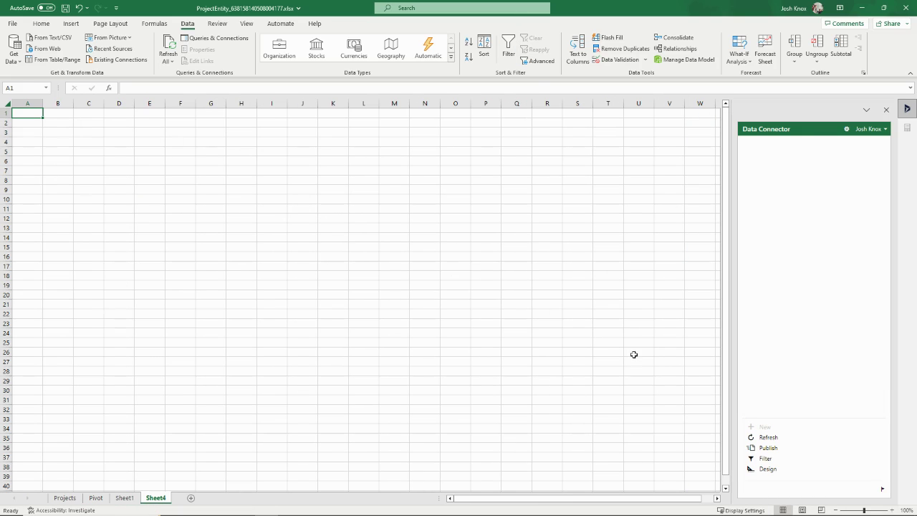
{"action": "left_click", "coordinate": [765, 469]}
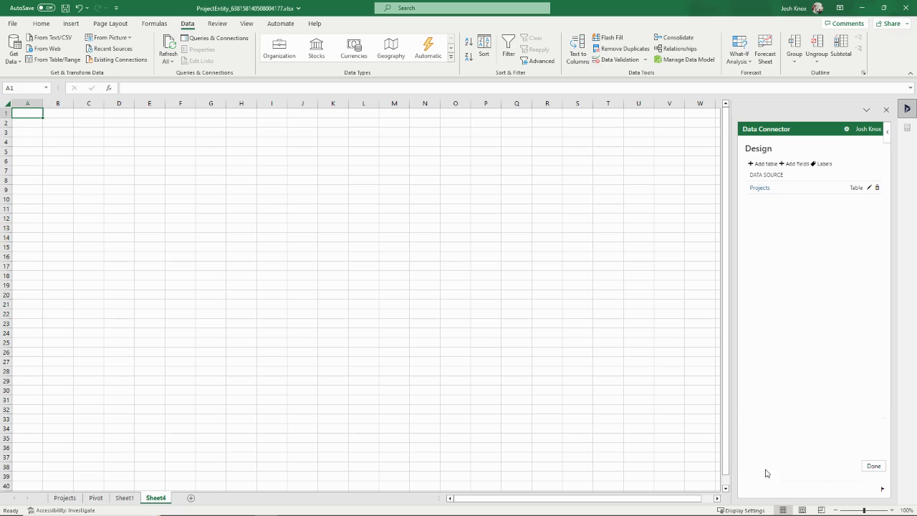
{"action": "left_click", "coordinate": [761, 164]}
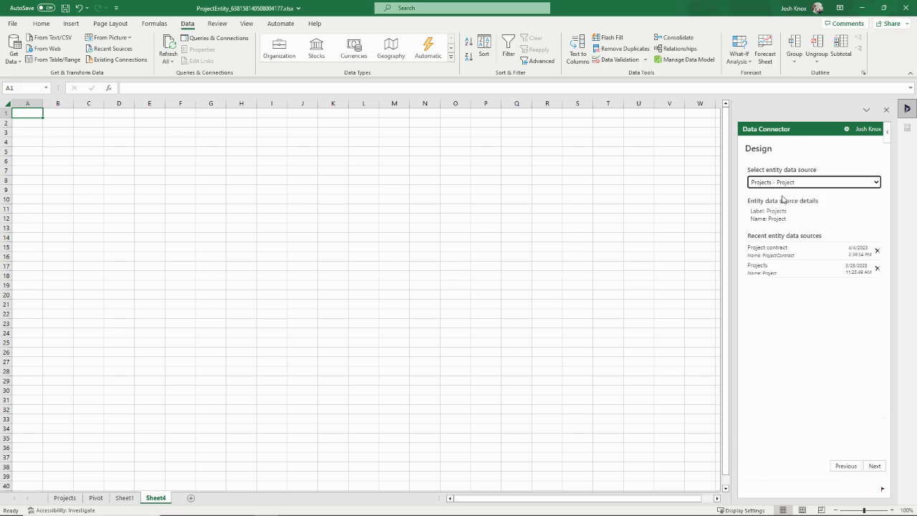
{"action": "left_click", "coordinate": [877, 183]}
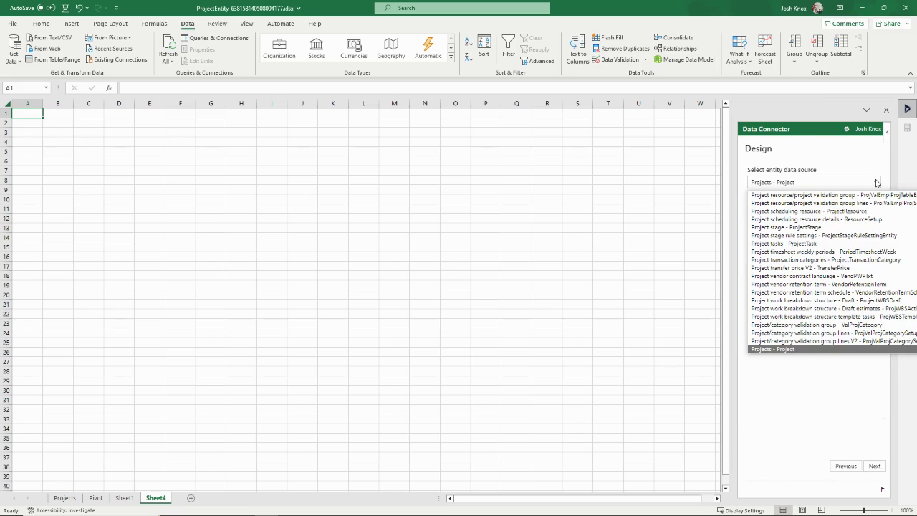
{"action": "key", "text": "Down"}
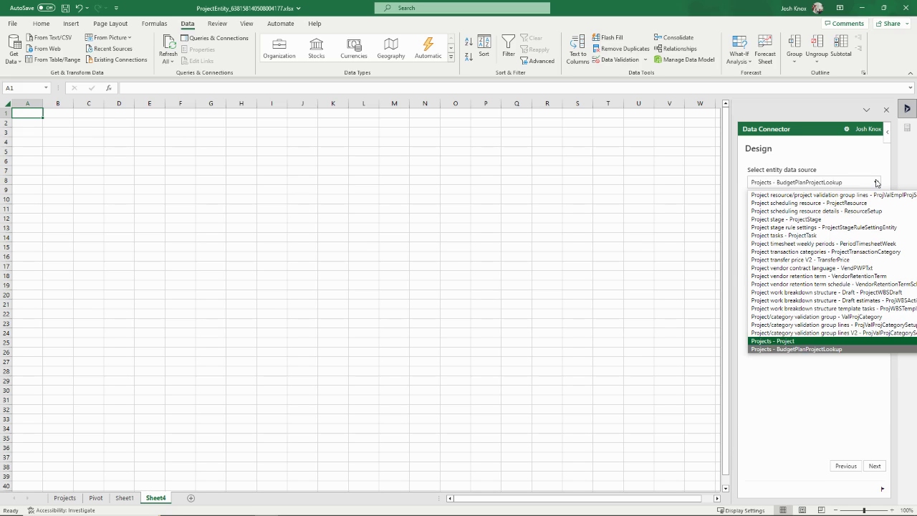
{"action": "type", "text": "project co"}
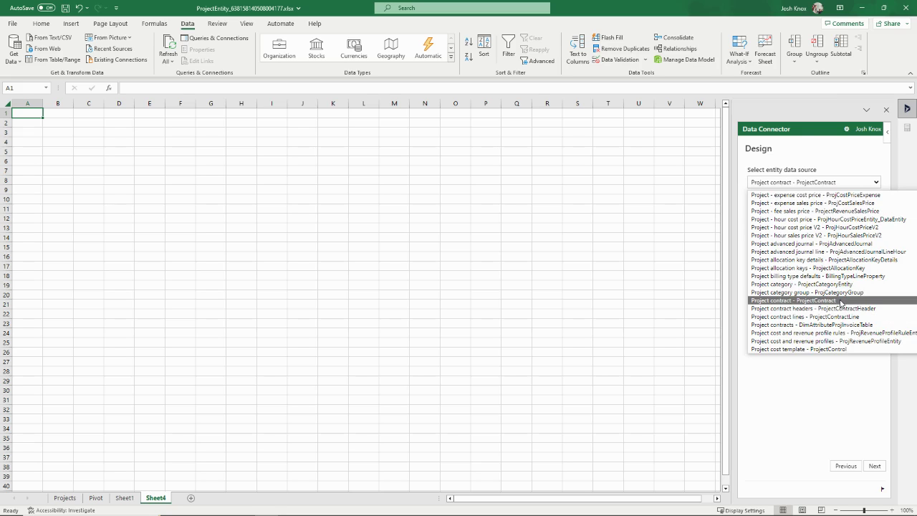
{"action": "left_click", "coordinate": [778, 303]}
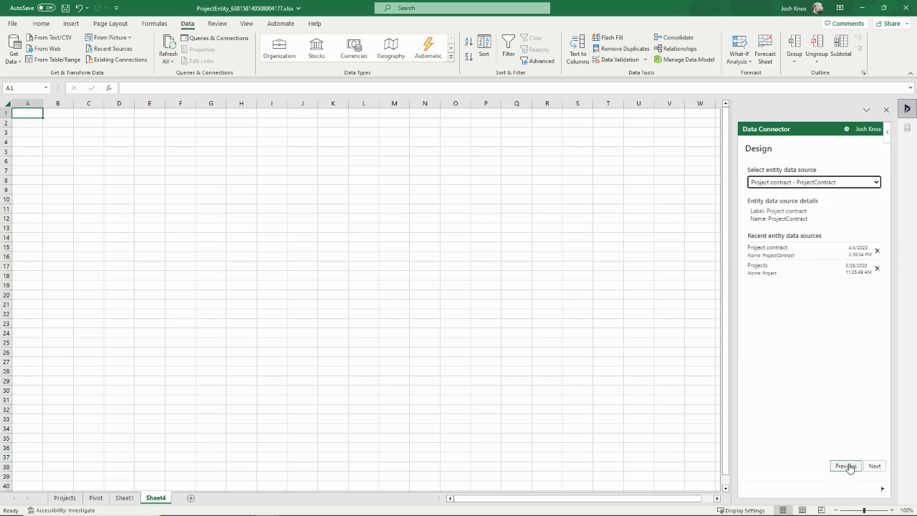
{"action": "left_click", "coordinate": [875, 465]}
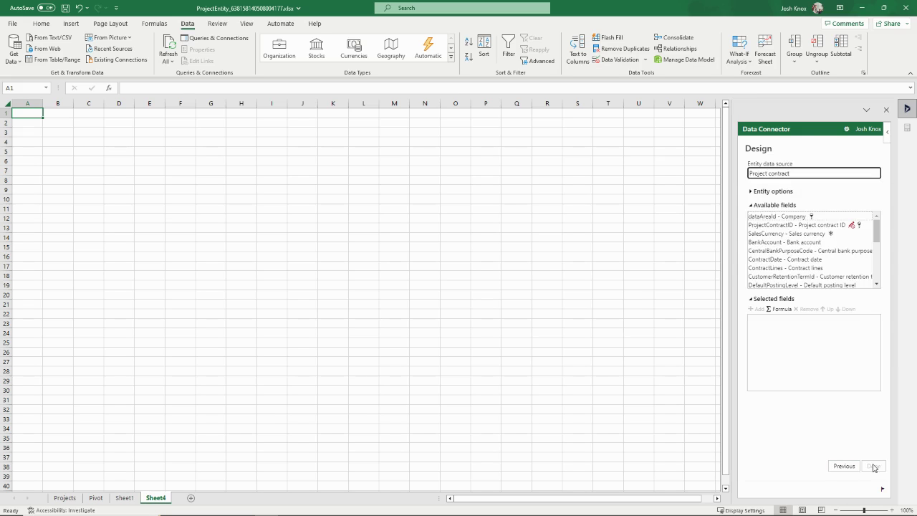
Step: Add the dataAreaId, ProjectContractID and SalesCurrency fields and place the contract table on Sheet4
{"action": "left_click", "coordinate": [765, 216]}
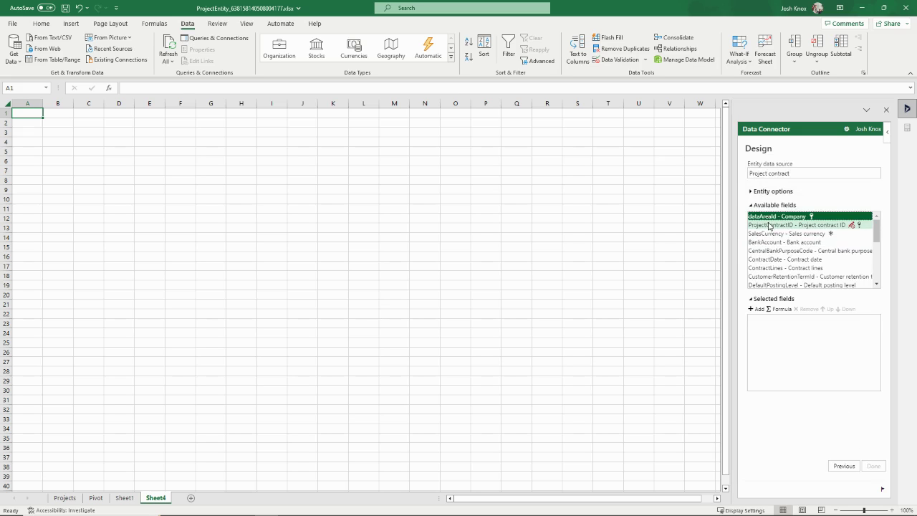
{"action": "left_click", "coordinate": [771, 226]}
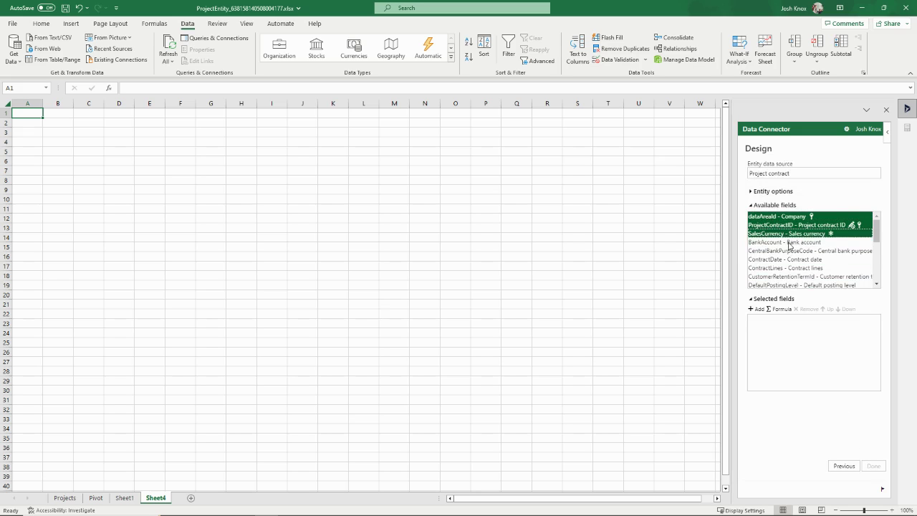
{"action": "left_click", "coordinate": [799, 234]}
{"action": "scroll", "coordinate": [831, 267], "scroll_direction": "down", "scroll_amount": 10}
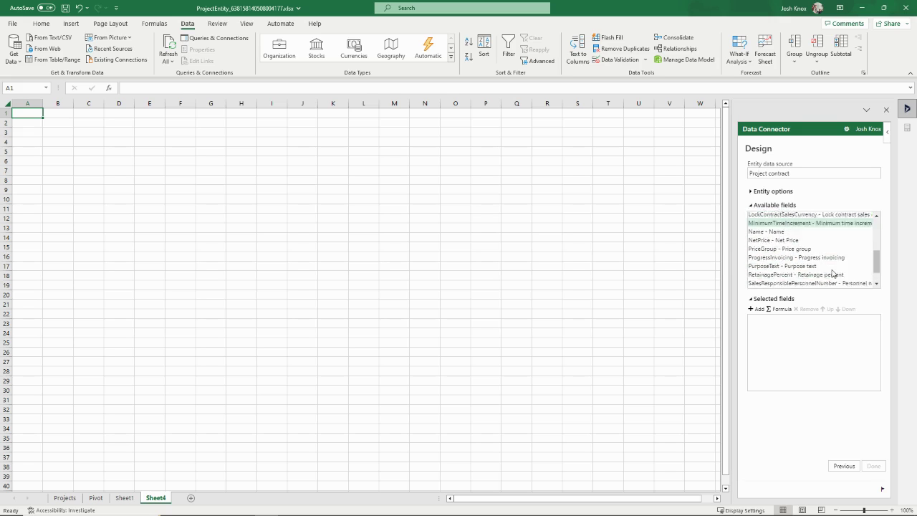
{"action": "left_click", "coordinate": [756, 309]}
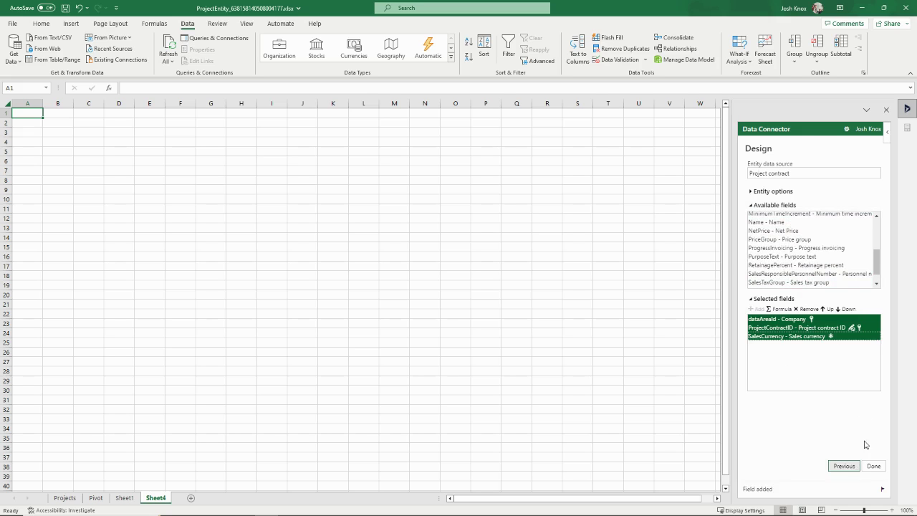
{"action": "left_click", "coordinate": [873, 466]}
{"action": "left_click", "coordinate": [840, 361]}
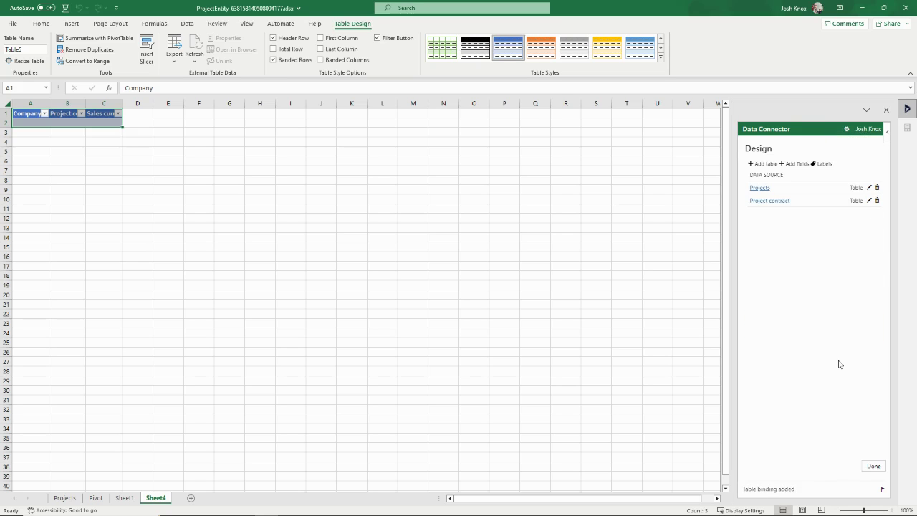
Step: Refresh the new Sheet4 table to load contract rows such as 00000004 for company ussi
{"action": "left_click", "coordinate": [874, 465]}
{"action": "left_click", "coordinate": [773, 439]}
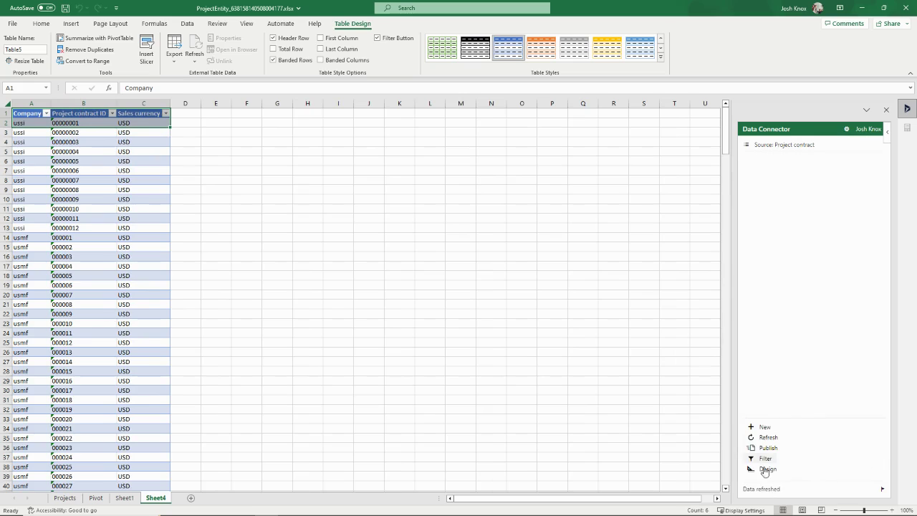
{"action": "left_click", "coordinate": [88, 152]}
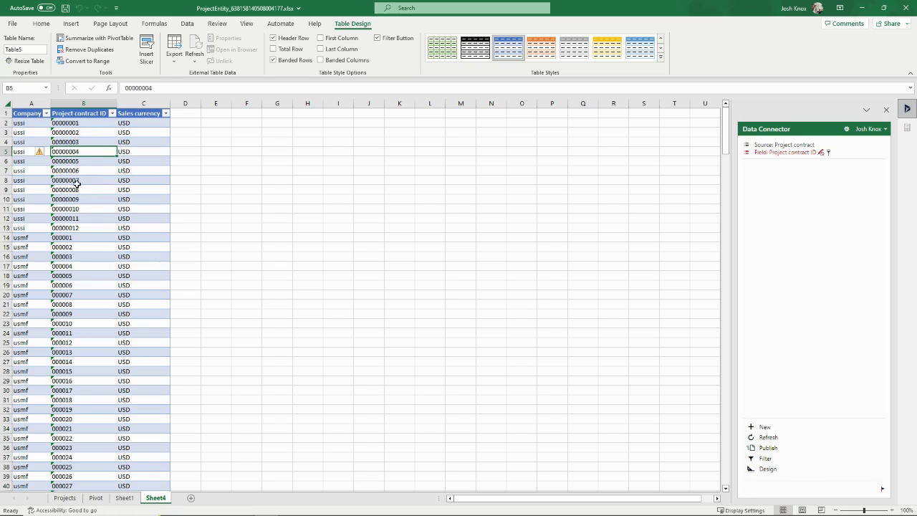
{"action": "left_click", "coordinate": [31, 180]}
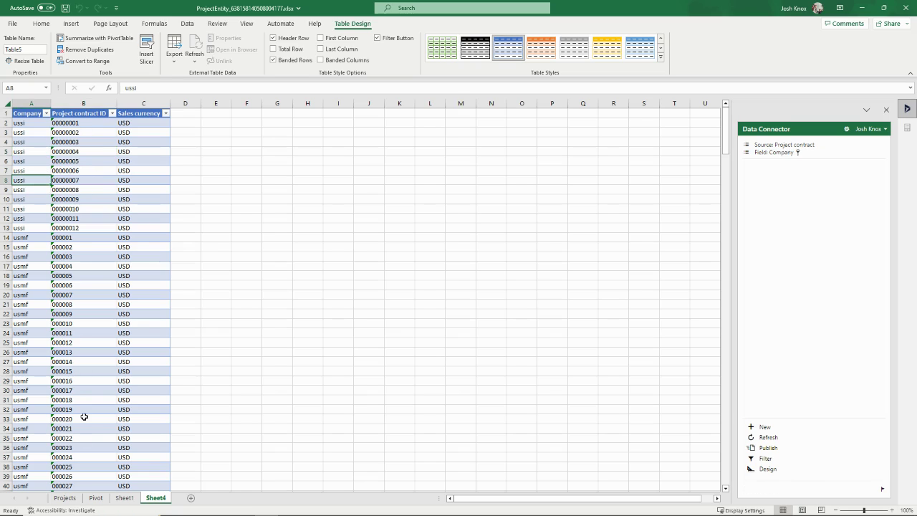
Step: On the Projects sheet, bring up the Data Connector filter settings
{"action": "left_click", "coordinate": [65, 499]}
{"action": "left_click", "coordinate": [120, 257]}
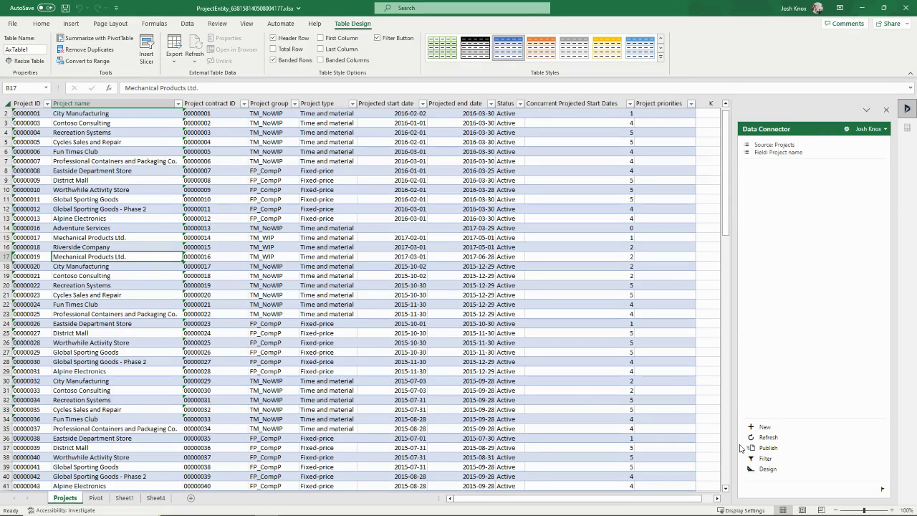
{"action": "left_click", "coordinate": [769, 459]}
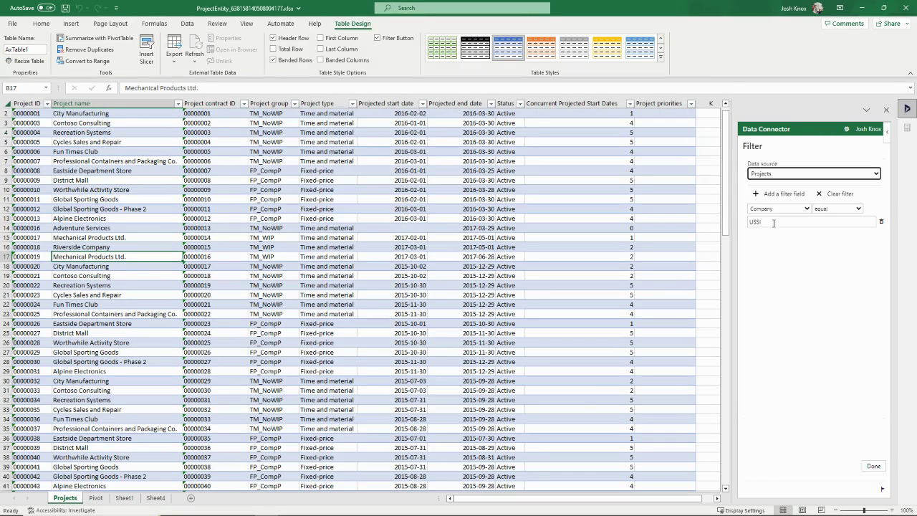
Step: On Sheet4, filter the Project contract source to Company equal USSI and refresh the table
{"action": "left_click", "coordinate": [95, 498]}
{"action": "left_click", "coordinate": [160, 501]}
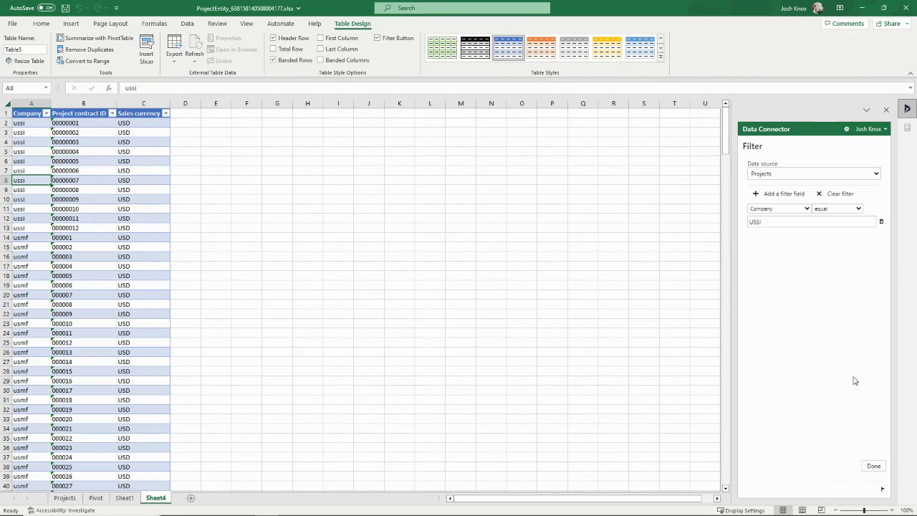
{"action": "left_click", "coordinate": [876, 172]}
{"action": "left_click", "coordinate": [846, 198]}
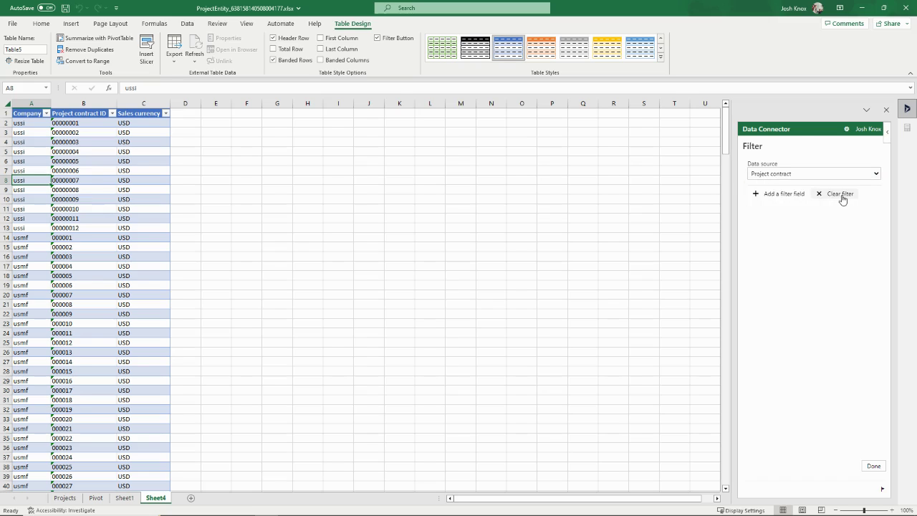
{"action": "left_click", "coordinate": [773, 195]}
{"action": "left_click", "coordinate": [783, 222]}
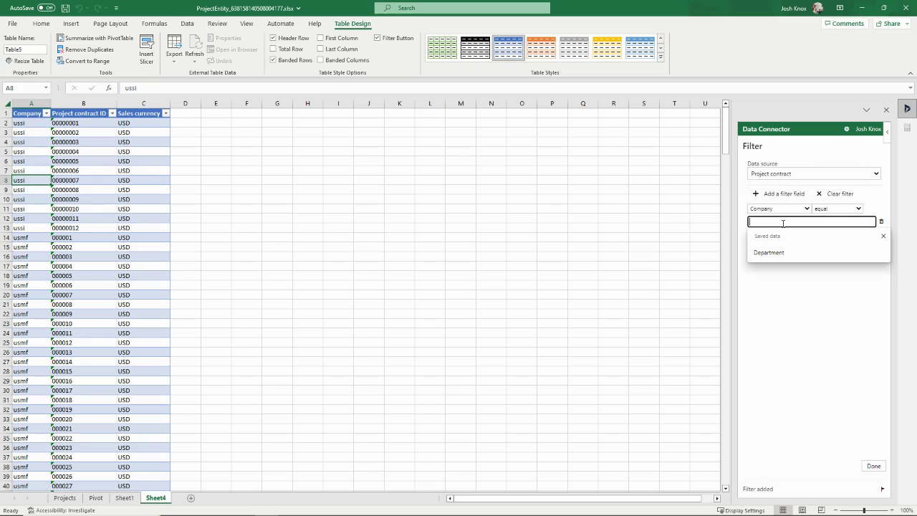
{"action": "type", "text": "ussi"}
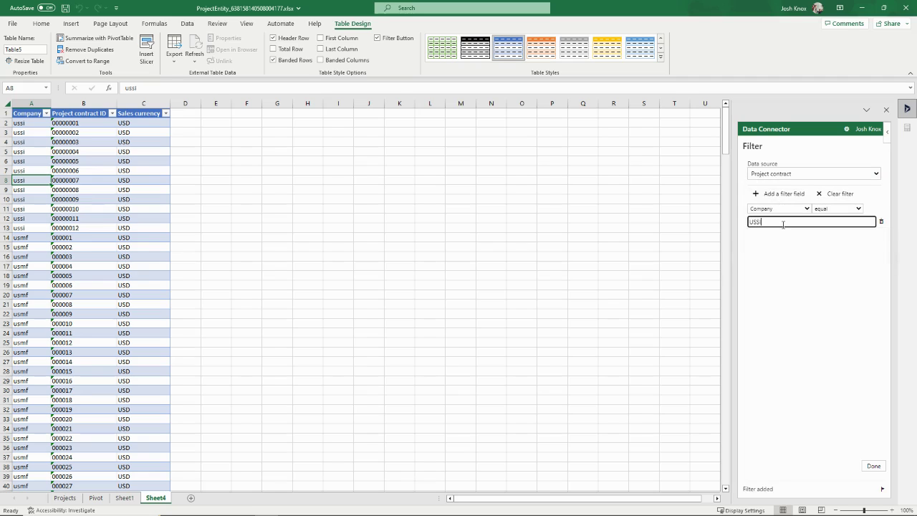
{"action": "key", "text": "Tab"}
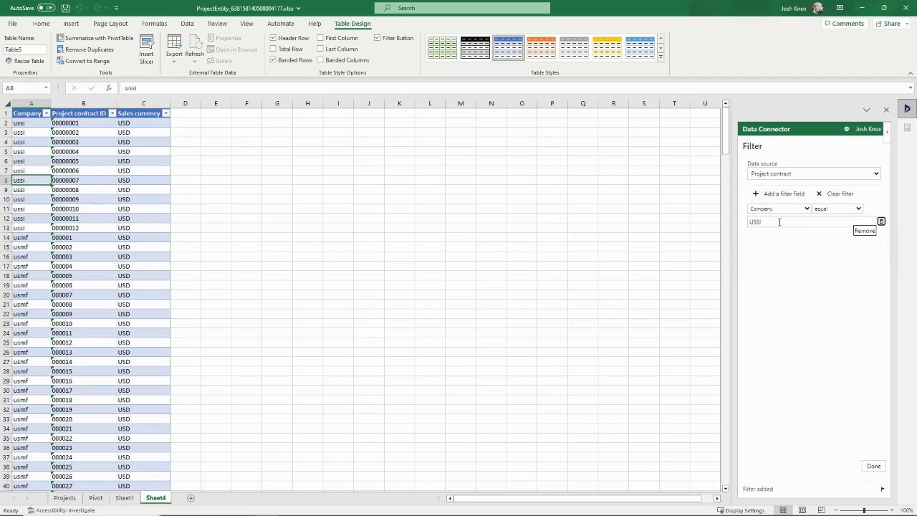
{"action": "left_click", "coordinate": [873, 466]}
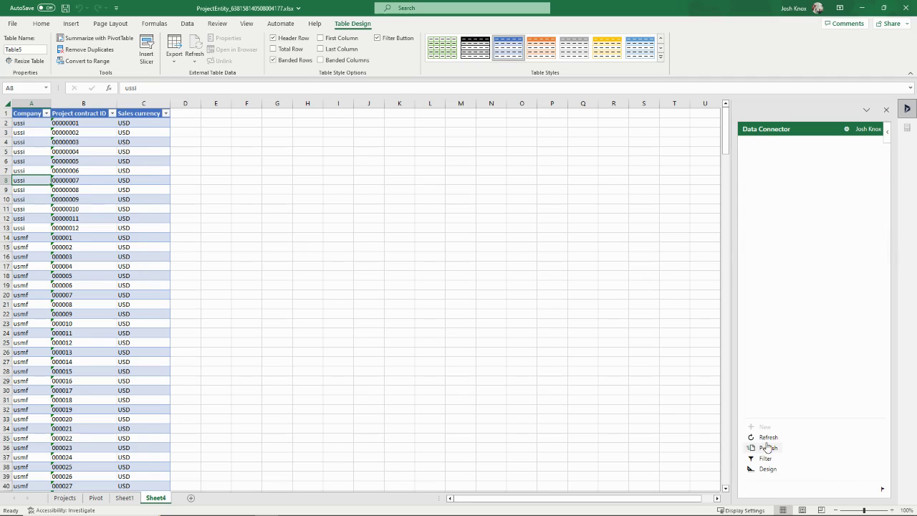
{"action": "left_click", "coordinate": [767, 438]}
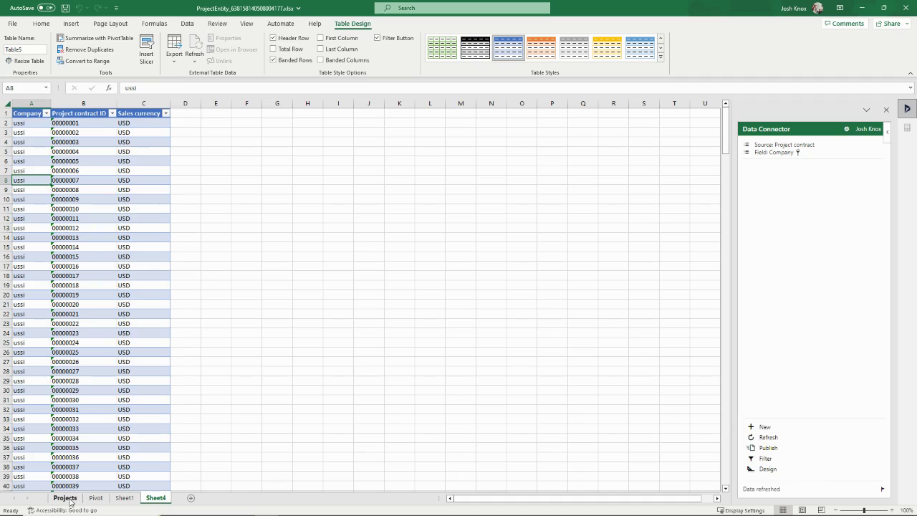
Step: Rename Sheet4 to ProjectContracts and move its tab right after Projects
{"action": "right_click", "coordinate": [156, 498]}
{"action": "left_click", "coordinate": [186, 396]}
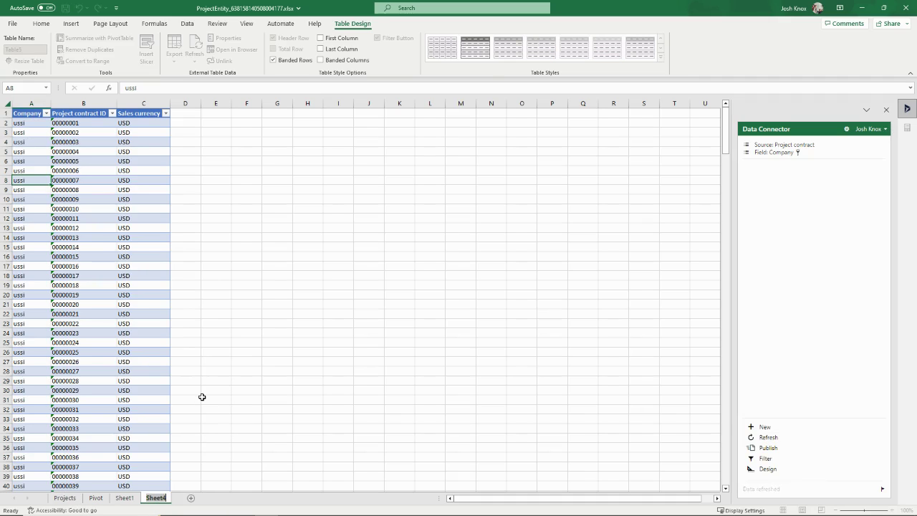
{"action": "type", "text": "ProjectContracts"}
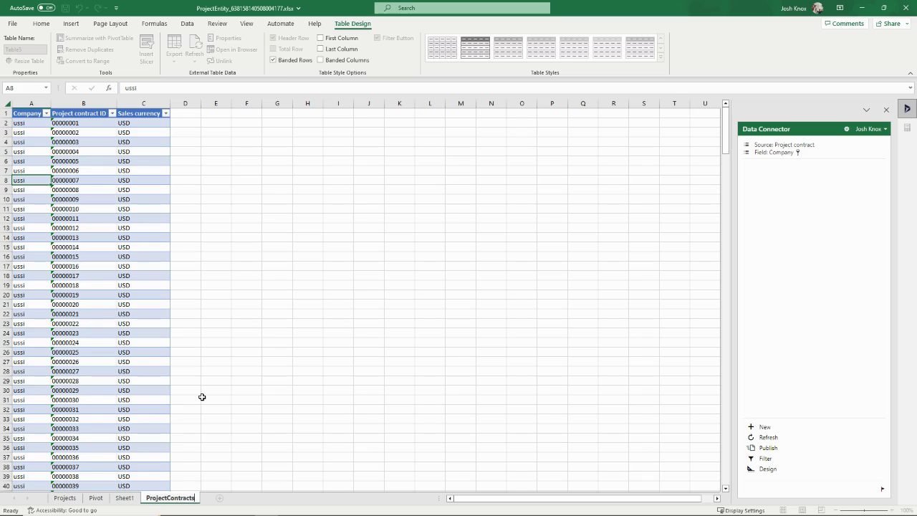
{"action": "key", "text": "Return"}
{"action": "left_click_drag", "start_coordinate": [183, 497], "coordinate": [85, 502]}
{"action": "left_click", "coordinate": [212, 461]}
Step: Select the whole contracts table on ProjectContracts, starting from the Company header
{"action": "left_click", "coordinate": [63, 498]}
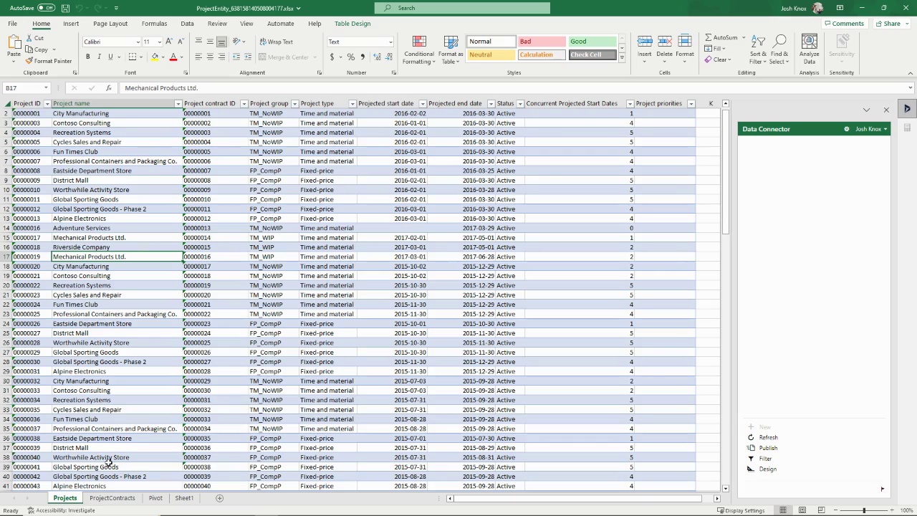
{"action": "left_click", "coordinate": [112, 498]}
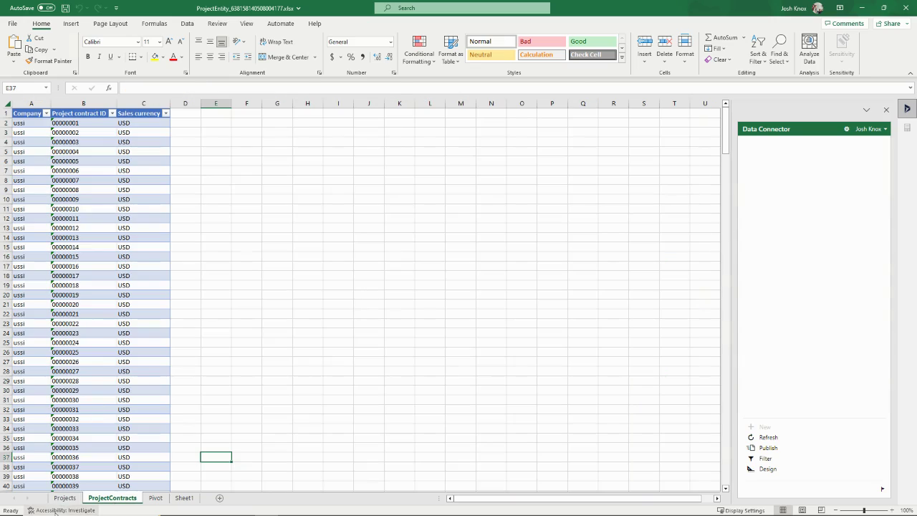
{"action": "left_click", "coordinate": [65, 498]}
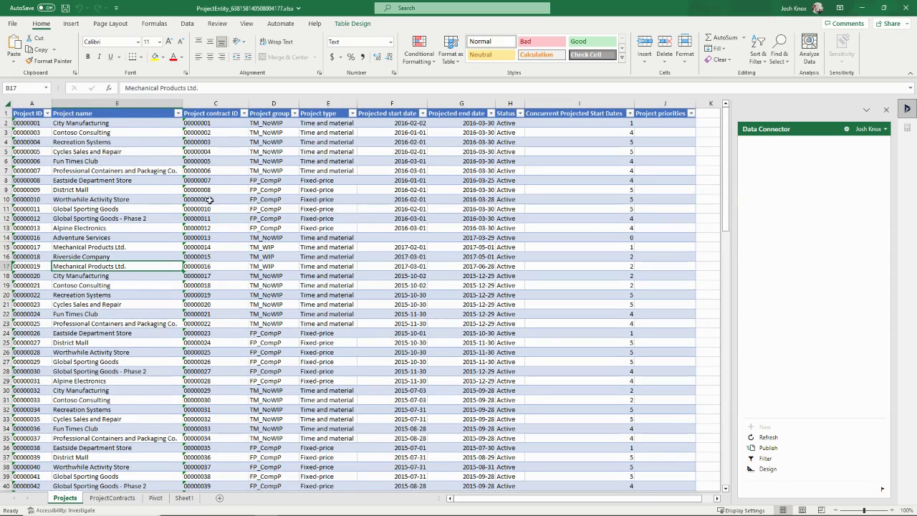
{"action": "left_click", "coordinate": [122, 498]}
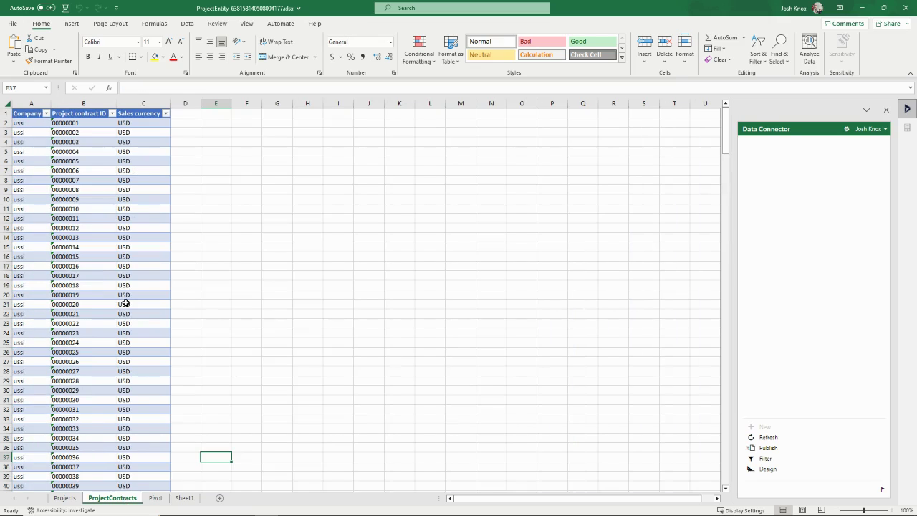
{"action": "left_click", "coordinate": [59, 162]}
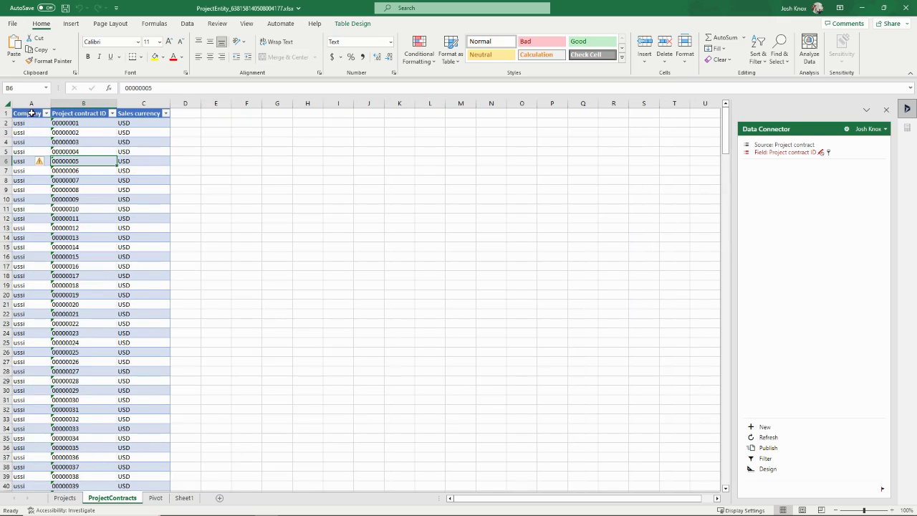
{"action": "left_click", "coordinate": [32, 113]}
{"action": "key", "text": "ctrl+shift+Right"}
{"action": "key", "text": "shift+Down"}
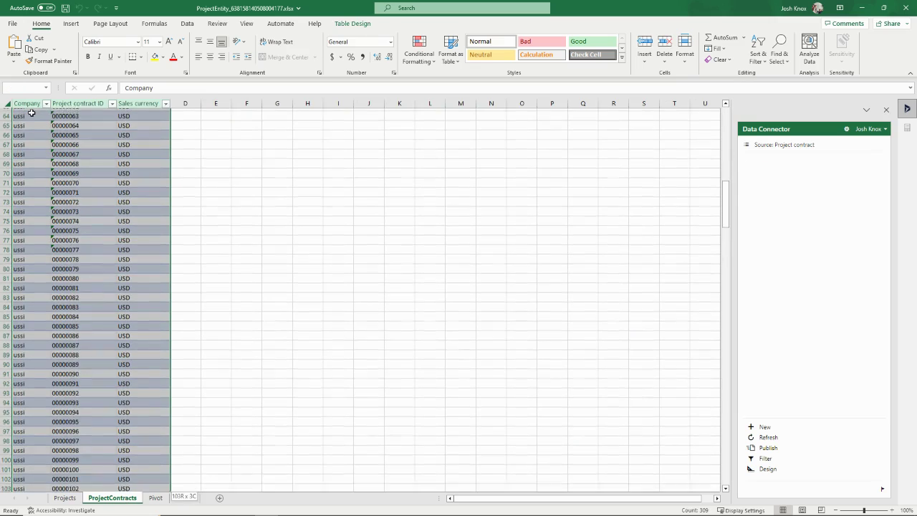
Step: Set the contracts table's Table Name to ProjectContracts in Table Design
{"action": "left_click", "coordinate": [358, 24]}
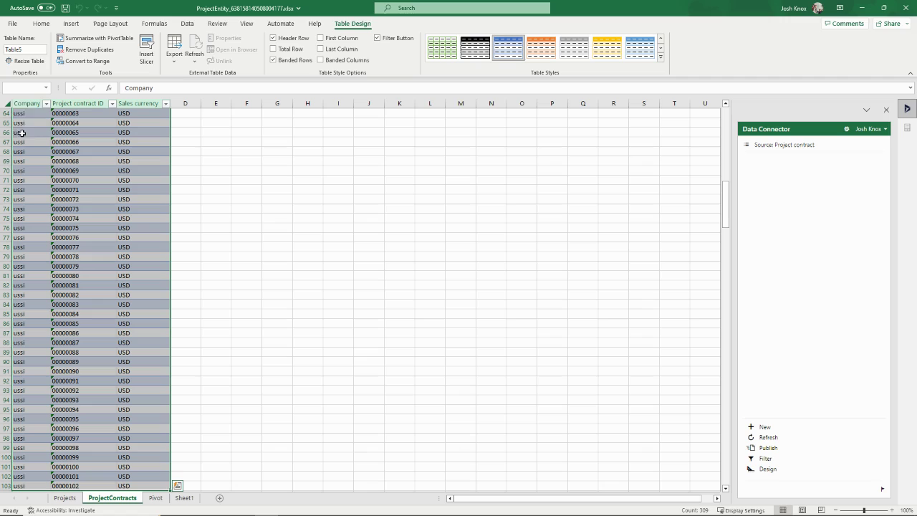
{"action": "left_click", "coordinate": [30, 50]}
{"action": "type", "text": "ProjectContra"}
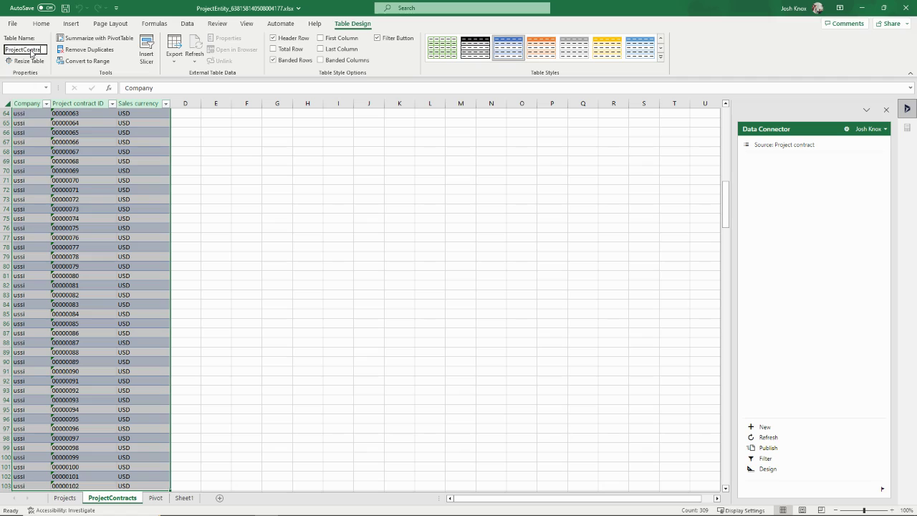
{"action": "type", "text": "cts"}
{"action": "key", "text": "Tab"}
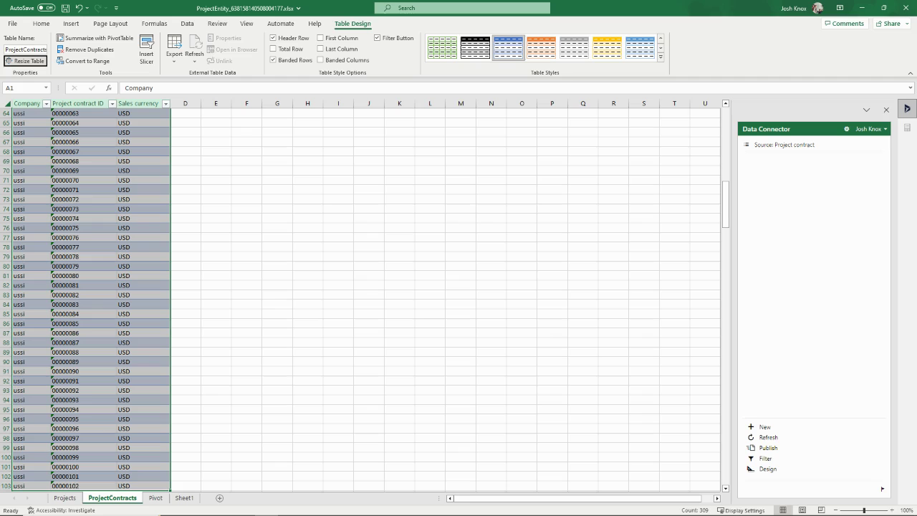
Step: Select the table on the Projects sheet and rename it from AxTable1 to Projects
{"action": "left_click", "coordinate": [65, 497]}
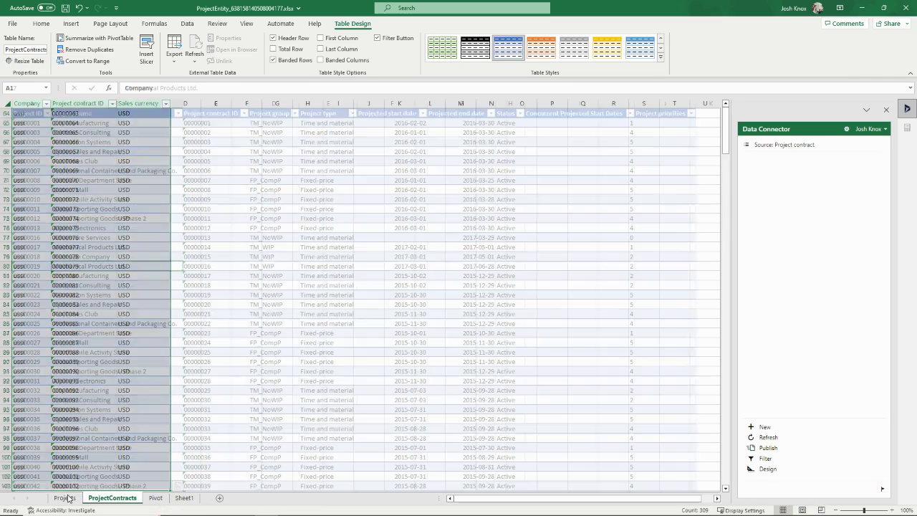
{"action": "left_click", "coordinate": [31, 114]}
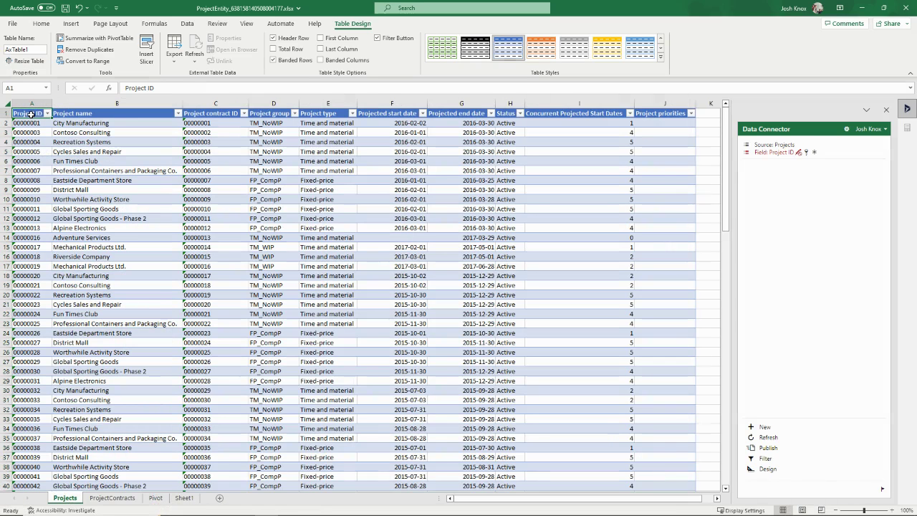
{"action": "key", "text": "ctrl+shift+End"}
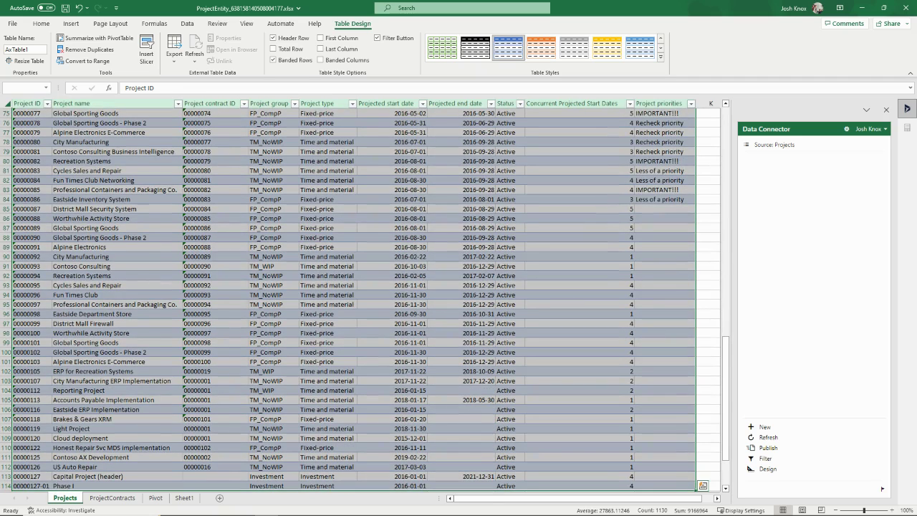
{"action": "left_click", "coordinate": [42, 49]}
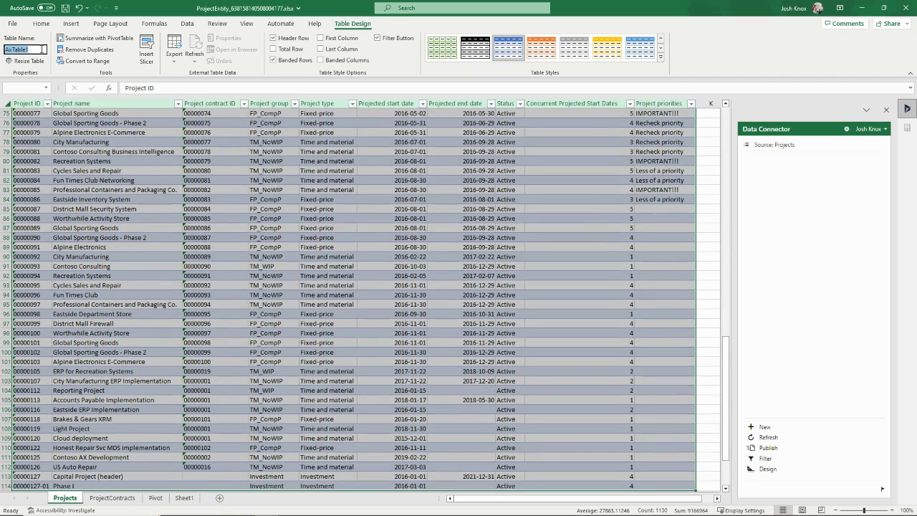
{"action": "type", "text": "Projects"}
{"action": "key", "text": "Tab"}
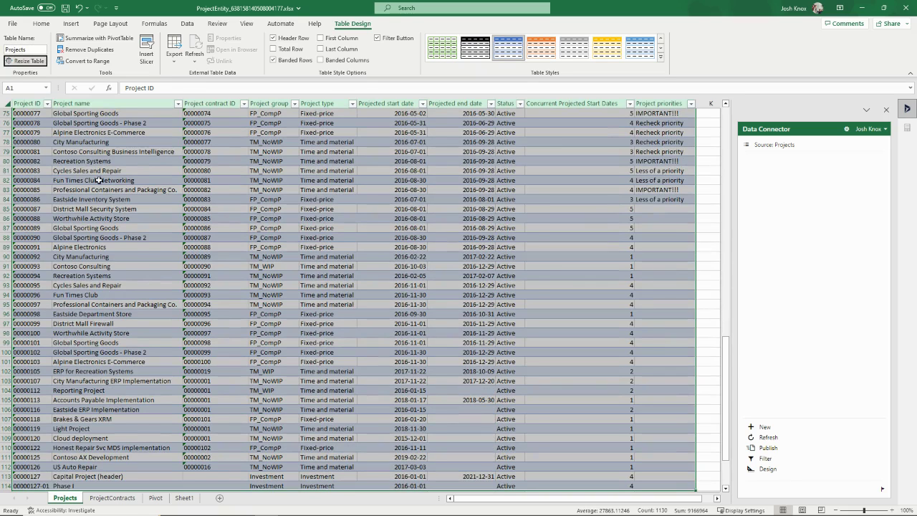
{"action": "left_click", "coordinate": [136, 162]}
{"action": "left_click", "coordinate": [188, 24]}
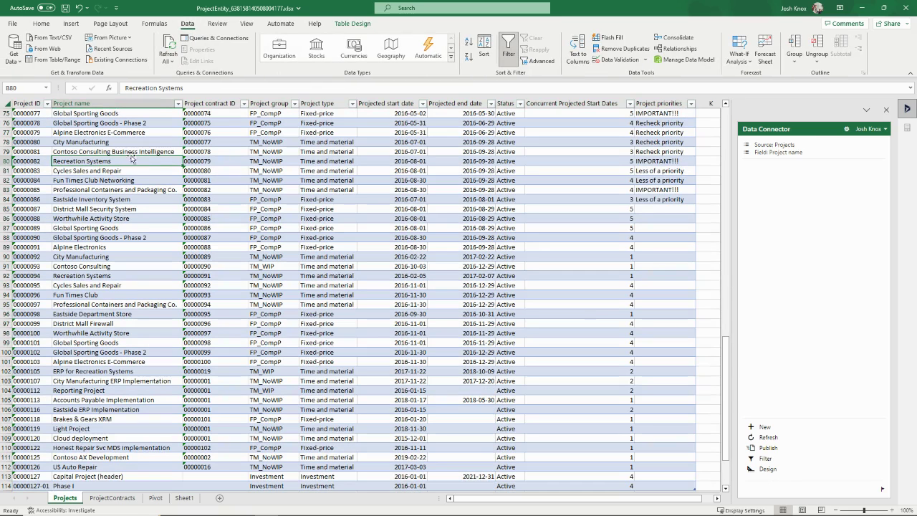
Step: Load the Projects table via From Table/Range and close it as an Only Create Connection query
{"action": "left_click", "coordinate": [38, 59]}
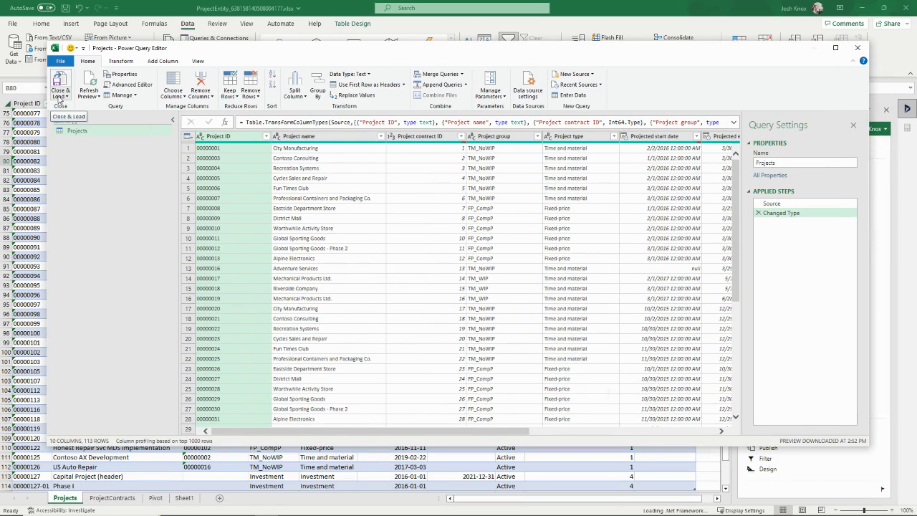
{"action": "left_click", "coordinate": [61, 99]}
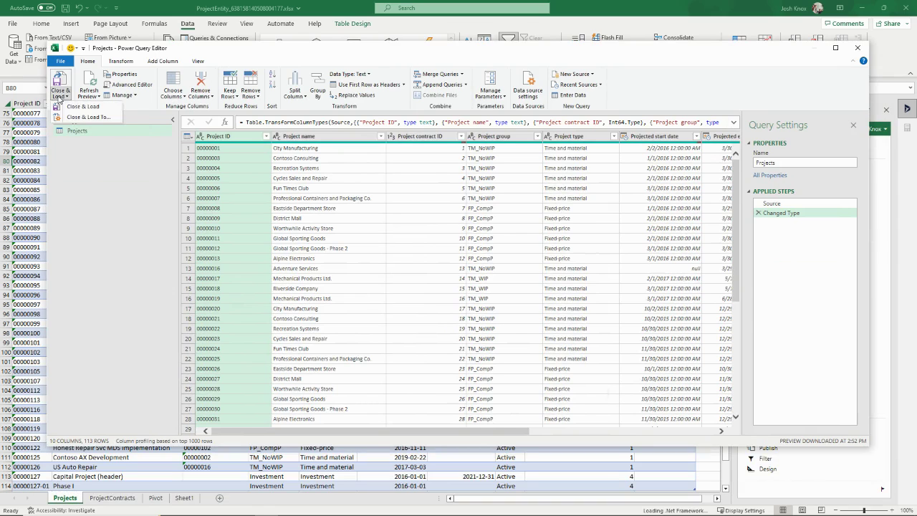
{"action": "left_click", "coordinate": [79, 117]}
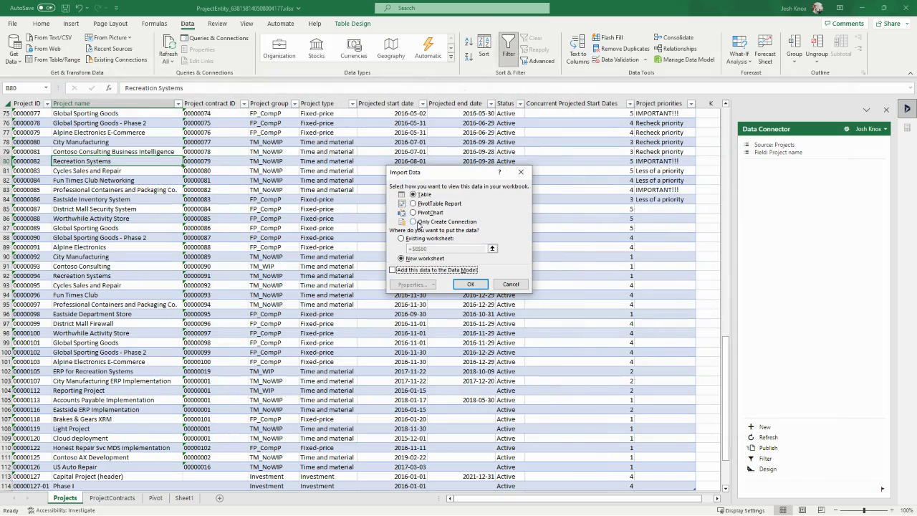
{"action": "left_click", "coordinate": [415, 223]}
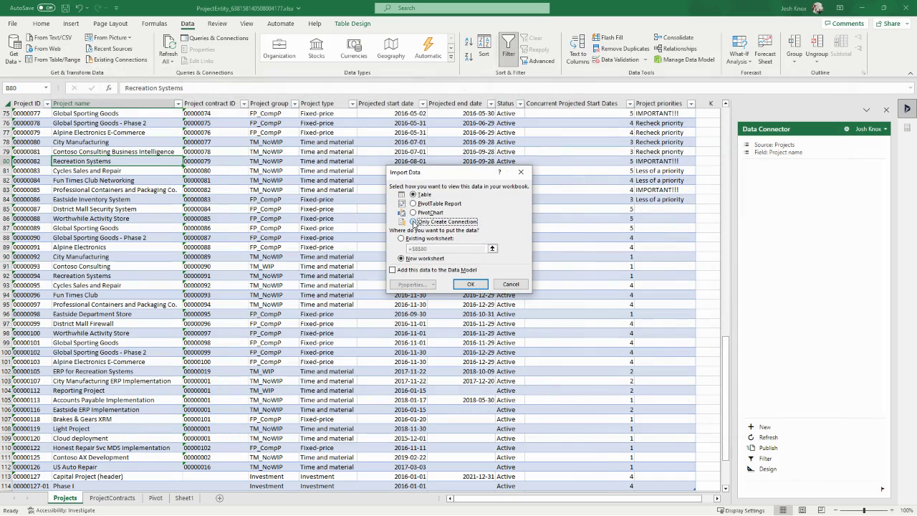
{"action": "left_click", "coordinate": [470, 285]}
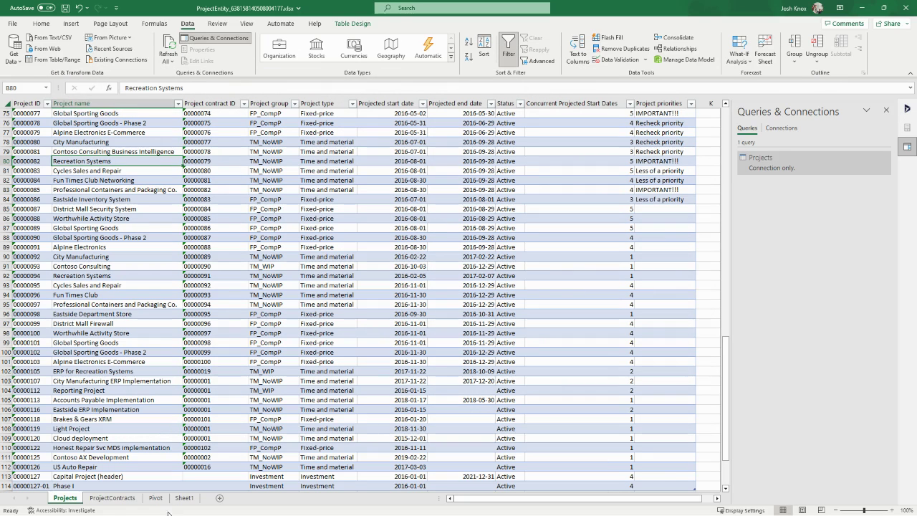
Step: Load the ProjectContracts table via From Table/Range as a connection-only query, then preview it
{"action": "left_click", "coordinate": [110, 498]}
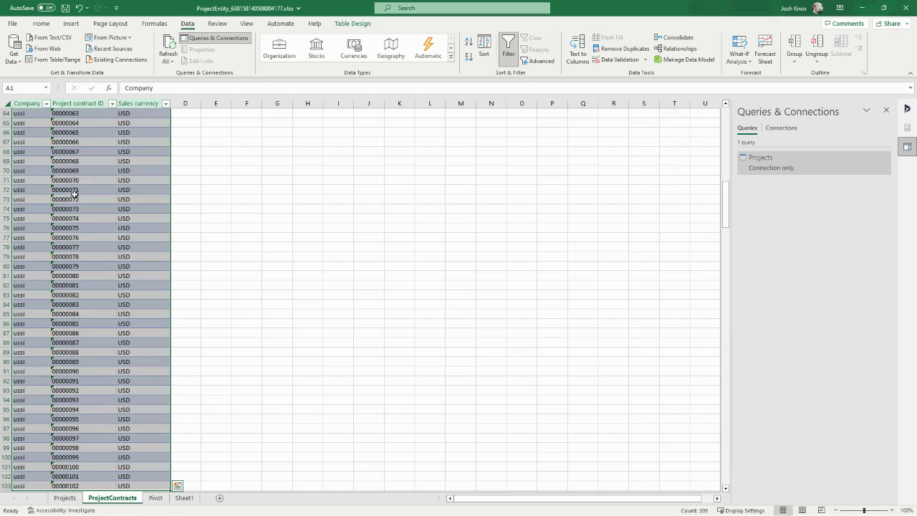
{"action": "left_click", "coordinate": [60, 131]}
{"action": "left_click", "coordinate": [57, 59]}
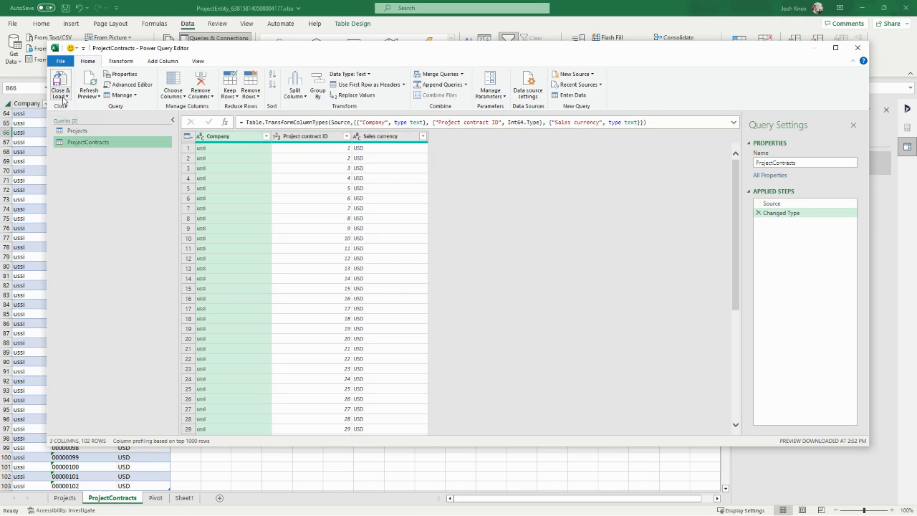
{"action": "left_click", "coordinate": [65, 98]}
{"action": "left_click", "coordinate": [71, 117]}
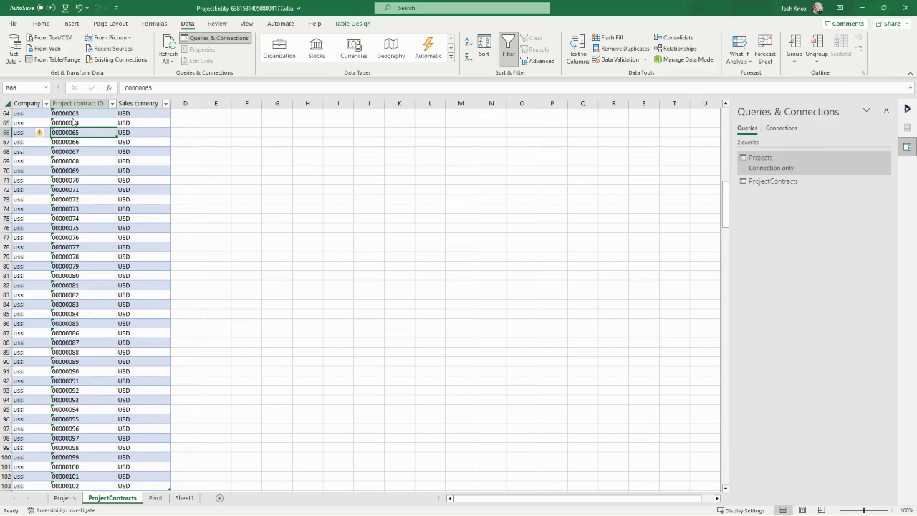
{"action": "left_click", "coordinate": [413, 221]}
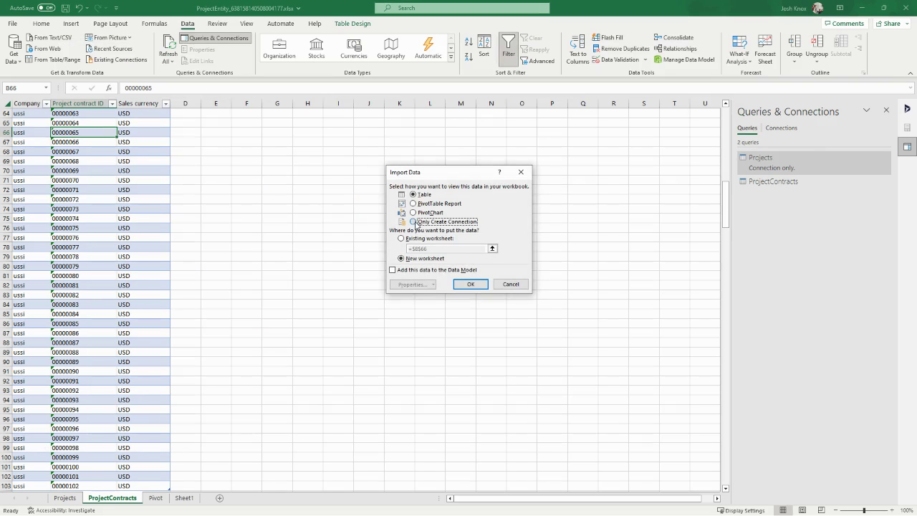
{"action": "left_click", "coordinate": [473, 286]}
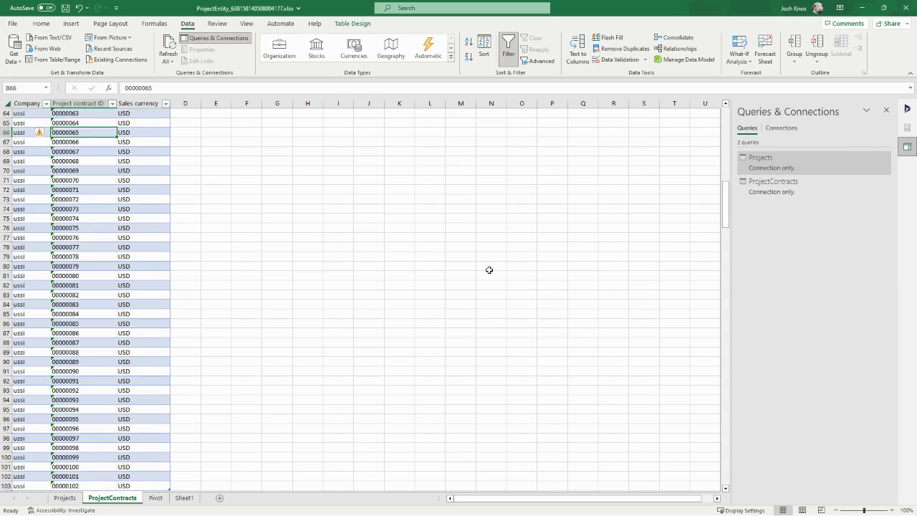
{"action": "left_click", "coordinate": [785, 192]}
Step: Open the ProjectContracts query in the Power Query Editor from Queries & Connections
{"action": "left_click", "coordinate": [63, 498]}
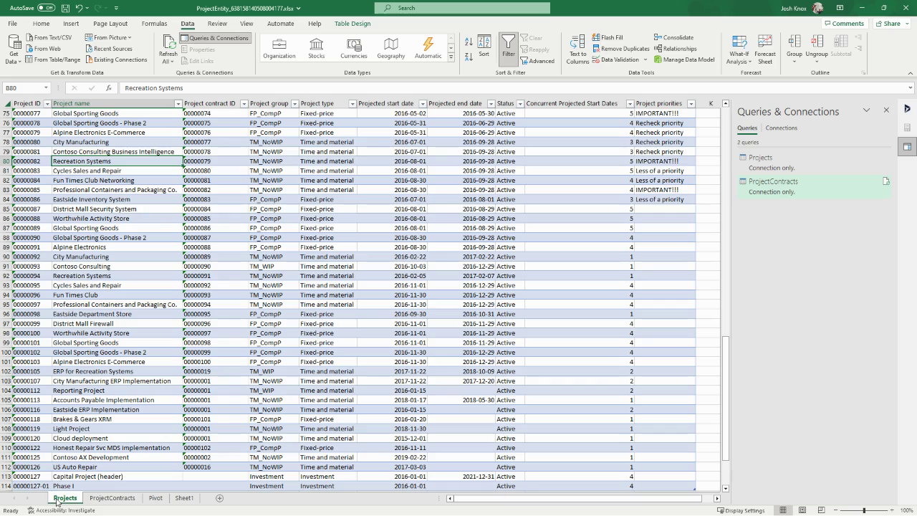
{"action": "left_click", "coordinate": [96, 500]}
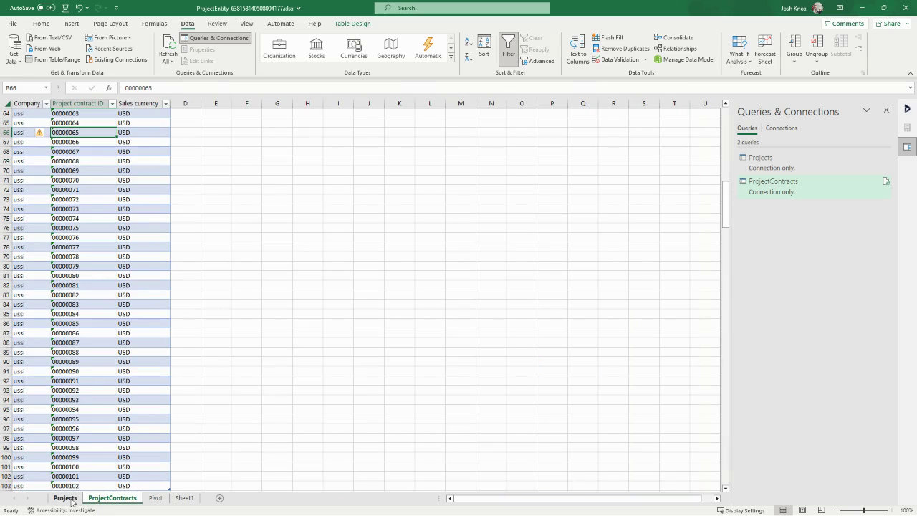
{"action": "left_click", "coordinate": [69, 500]}
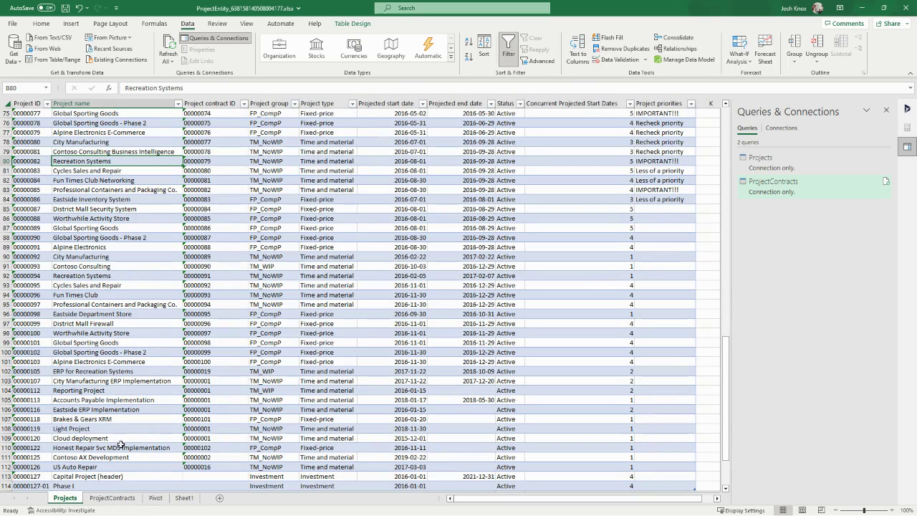
{"action": "left_click", "coordinate": [112, 498]}
{"action": "right_click", "coordinate": [784, 184]}
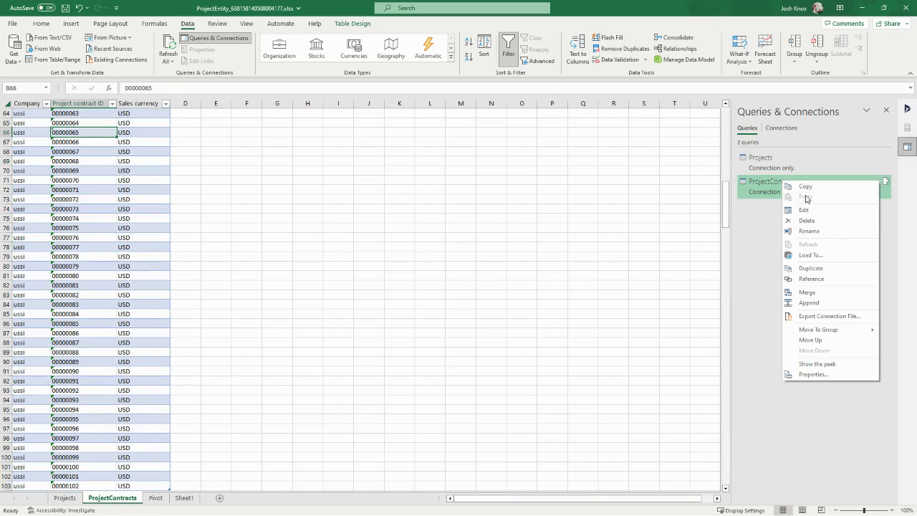
{"action": "left_click", "coordinate": [805, 211]}
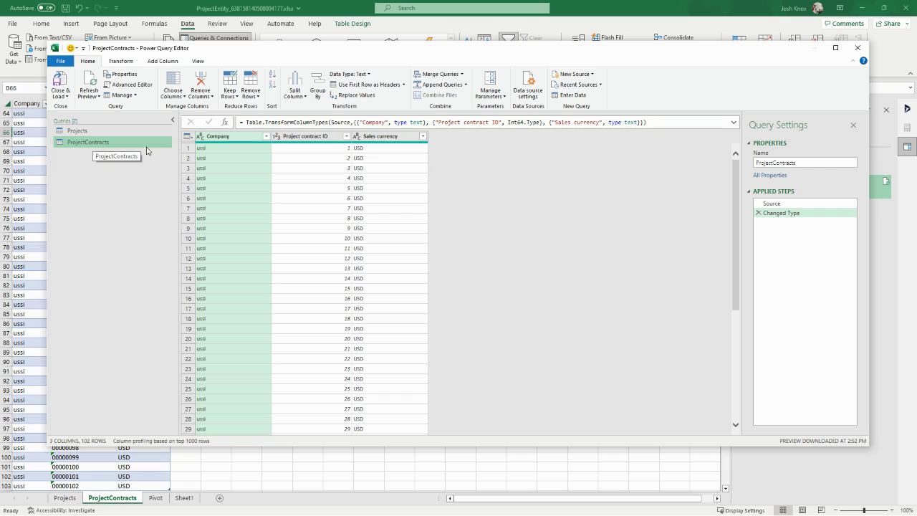
Step: Duplicate the Projects query in the Power Query Editor's query list
{"action": "left_click", "coordinate": [100, 134]}
{"action": "left_click", "coordinate": [100, 143]}
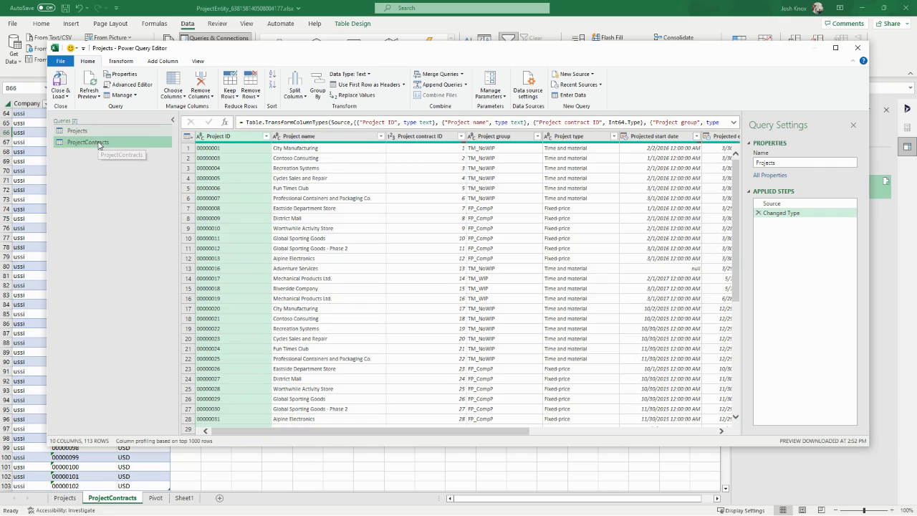
{"action": "left_click", "coordinate": [101, 132]}
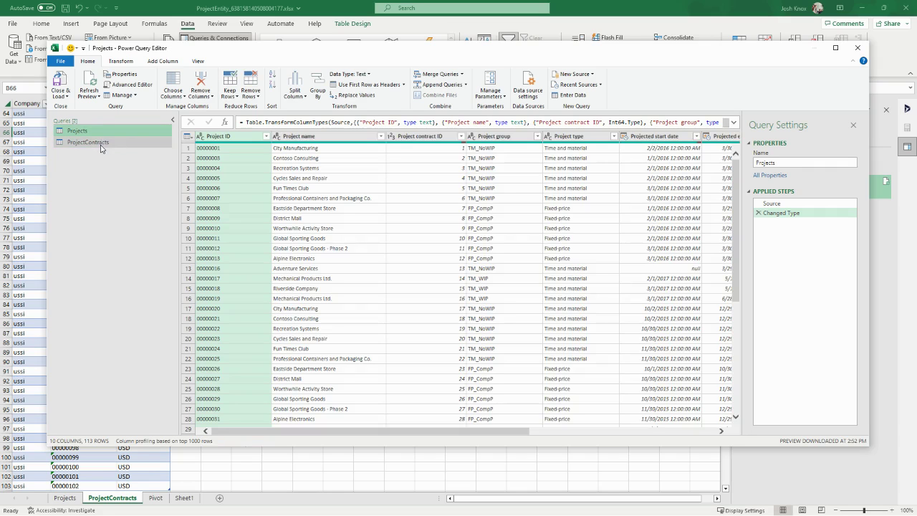
{"action": "left_click", "coordinate": [101, 146]}
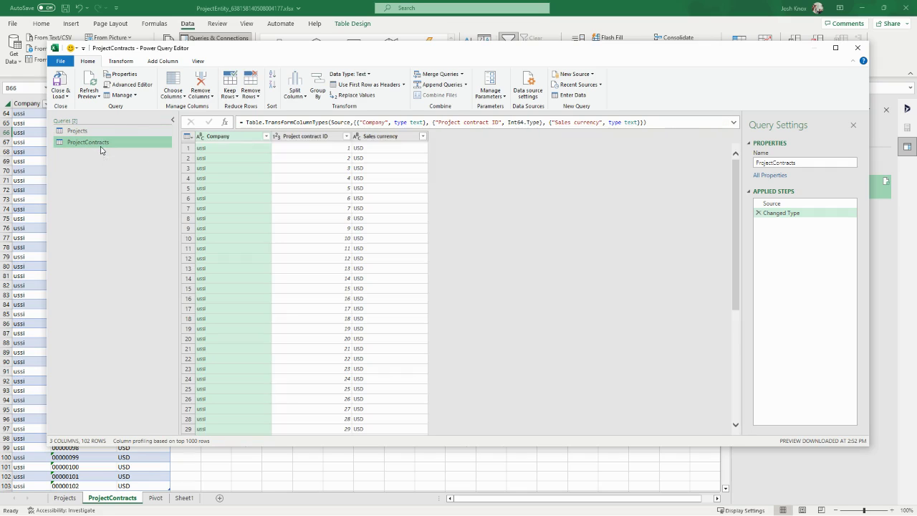
{"action": "right_click", "coordinate": [101, 146]}
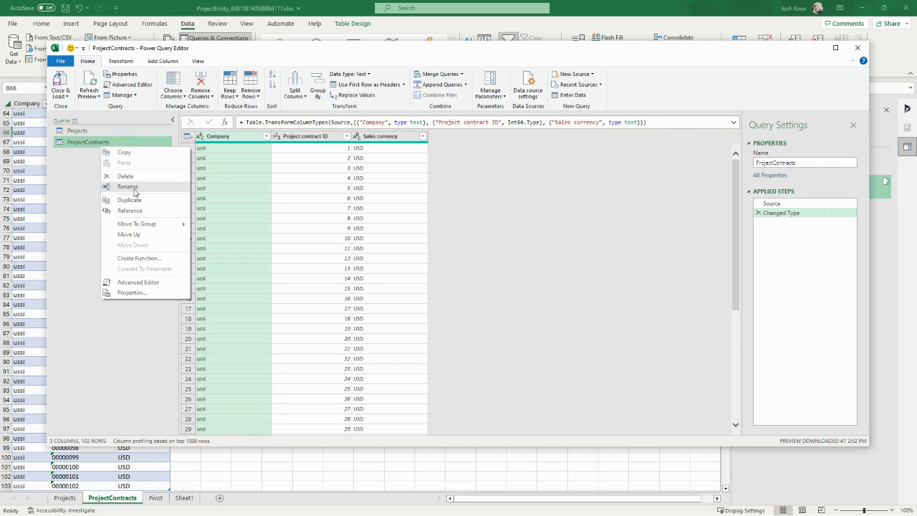
{"action": "double_click", "coordinate": [89, 129]}
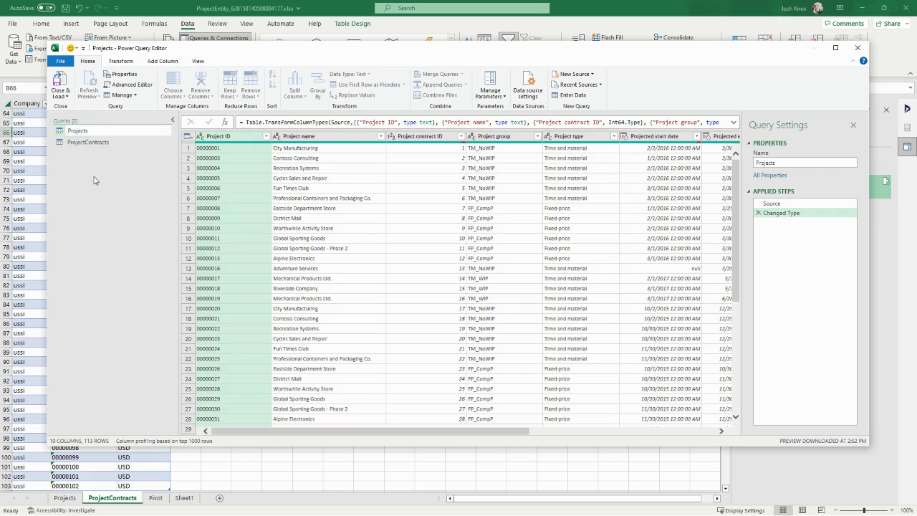
{"action": "key", "text": "Escape"}
{"action": "right_click", "coordinate": [96, 131]}
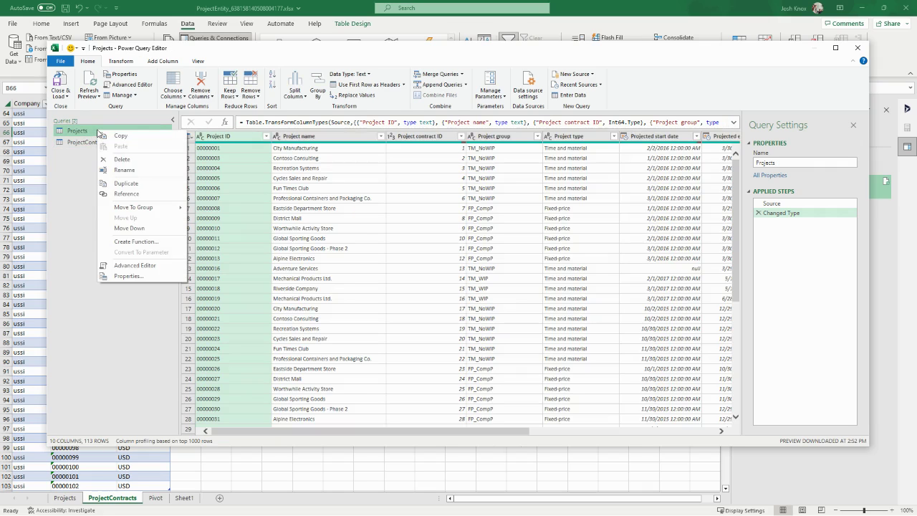
{"action": "left_click", "coordinate": [139, 185]}
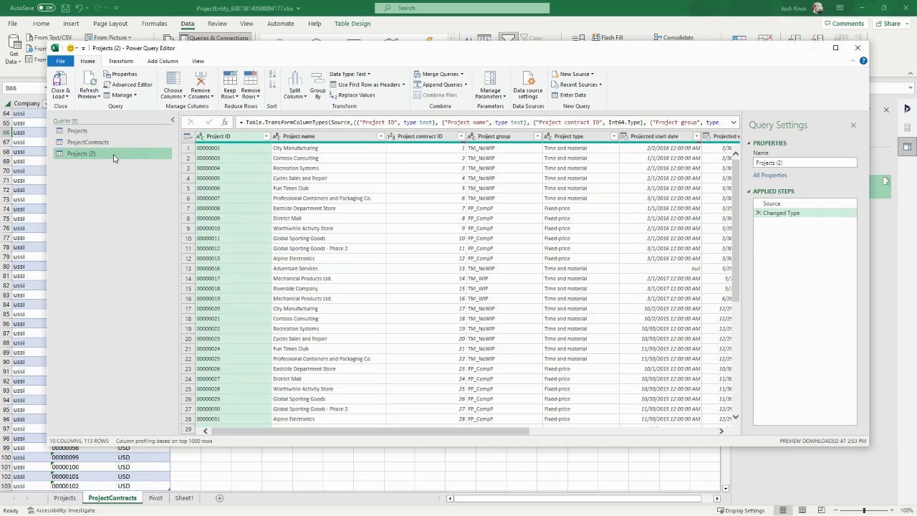
Step: Rename the copied query Projects (2) to ProjectsWithCurrency
{"action": "right_click", "coordinate": [91, 156]}
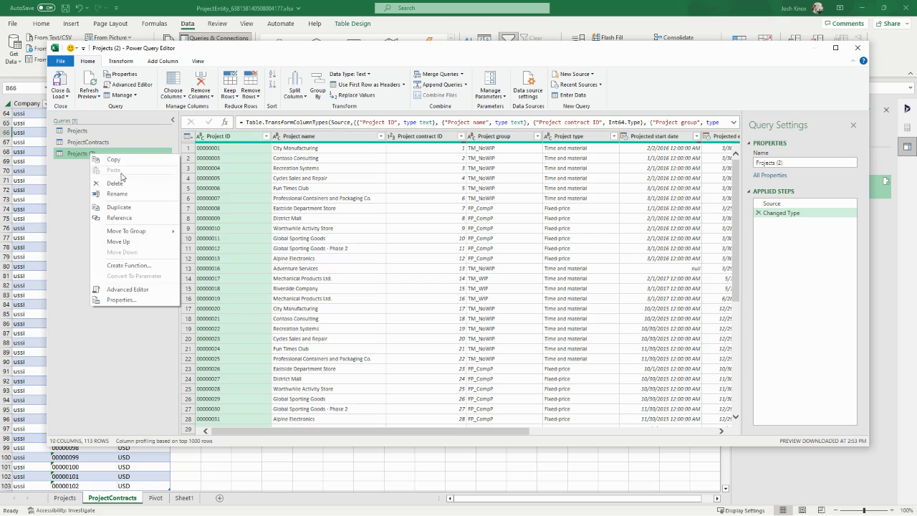
{"action": "left_click", "coordinate": [129, 198]}
{"action": "key", "text": "End"}
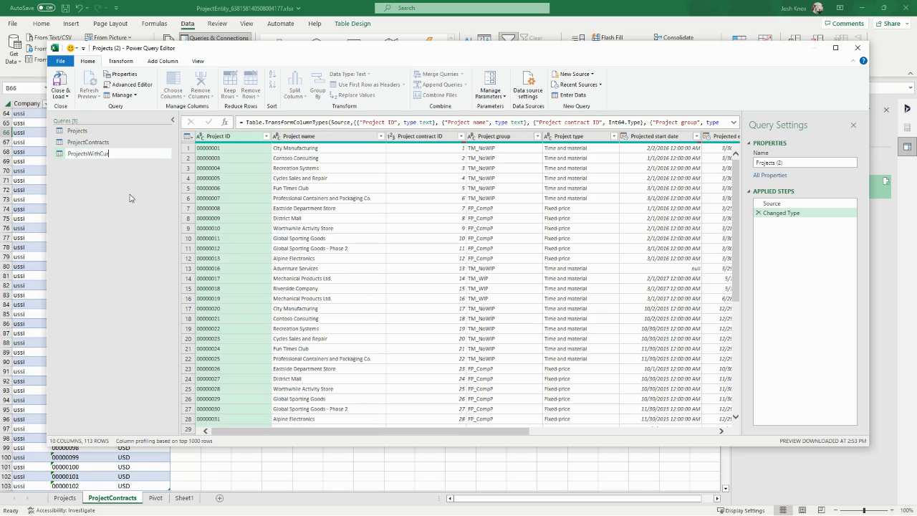
{"action": "key", "text": "Return"}
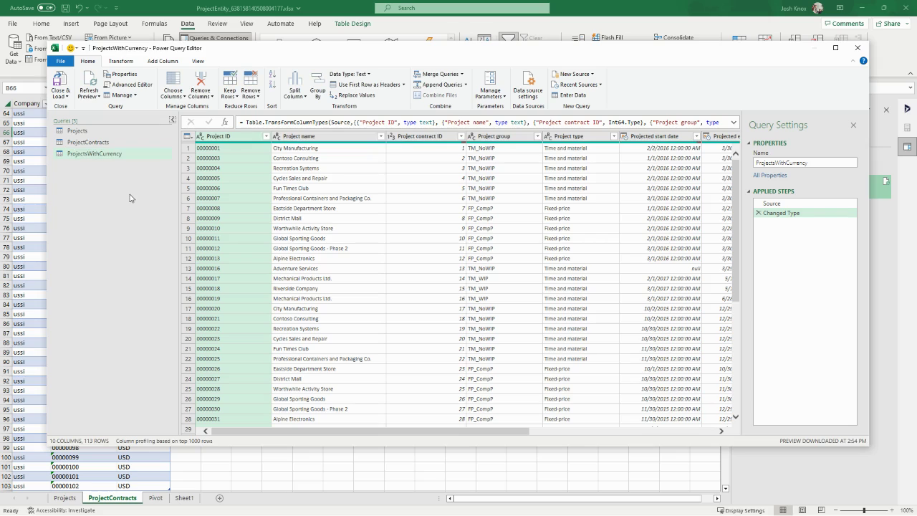
{"action": "left_click", "coordinate": [126, 155]}
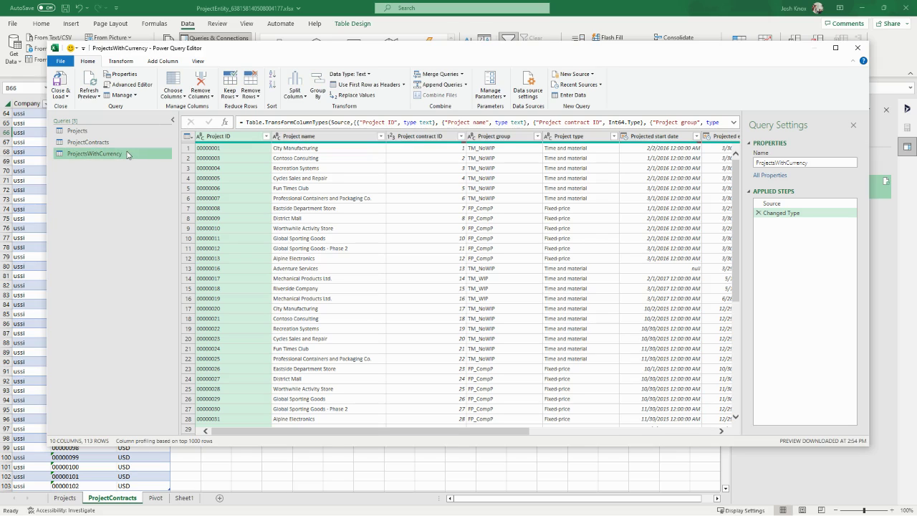
Step: Left-outer merge ProjectsWithCurrency with ProjectContracts, matching on Project contract ID in both tables
{"action": "left_click", "coordinate": [448, 76]}
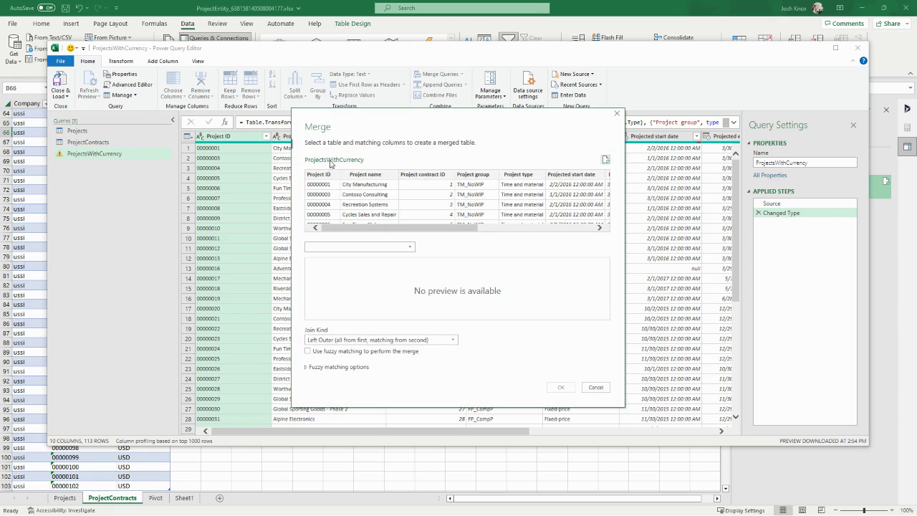
{"action": "left_click", "coordinate": [413, 249]}
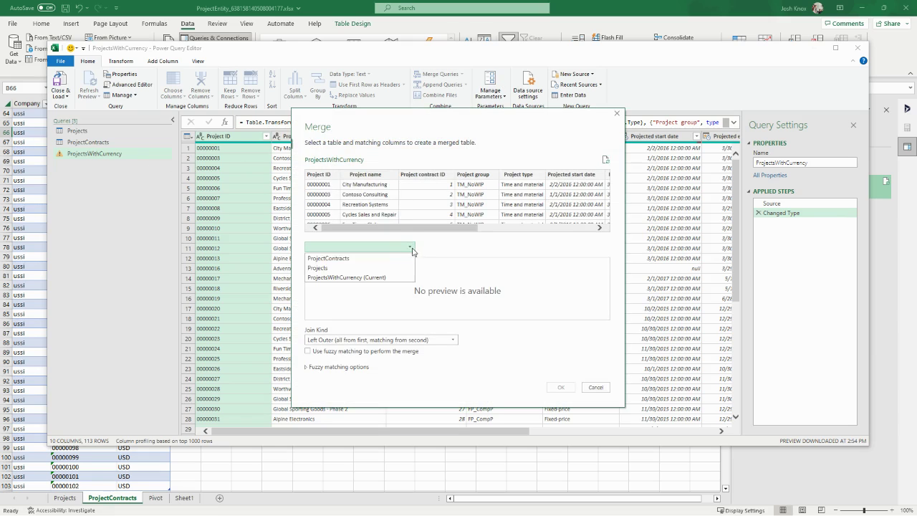
{"action": "left_click", "coordinate": [394, 258]}
{"action": "left_click", "coordinate": [374, 266]}
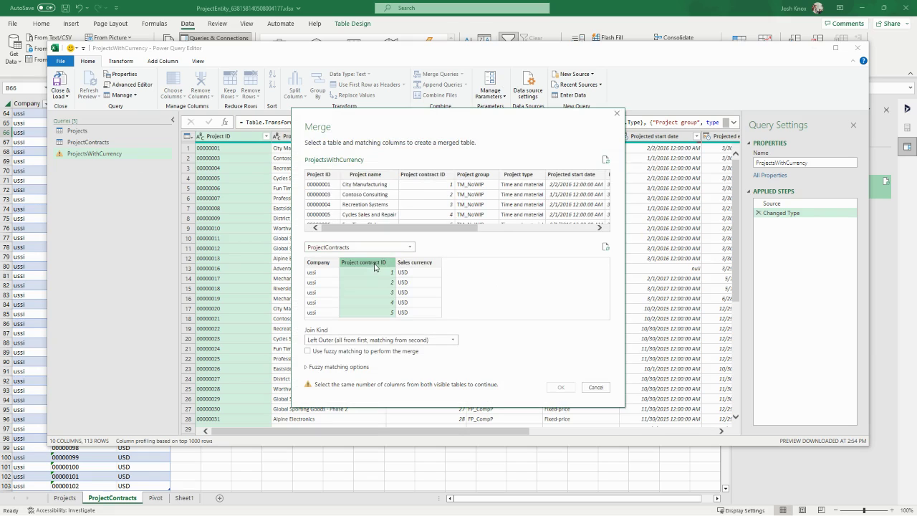
{"action": "left_click", "coordinate": [424, 176]}
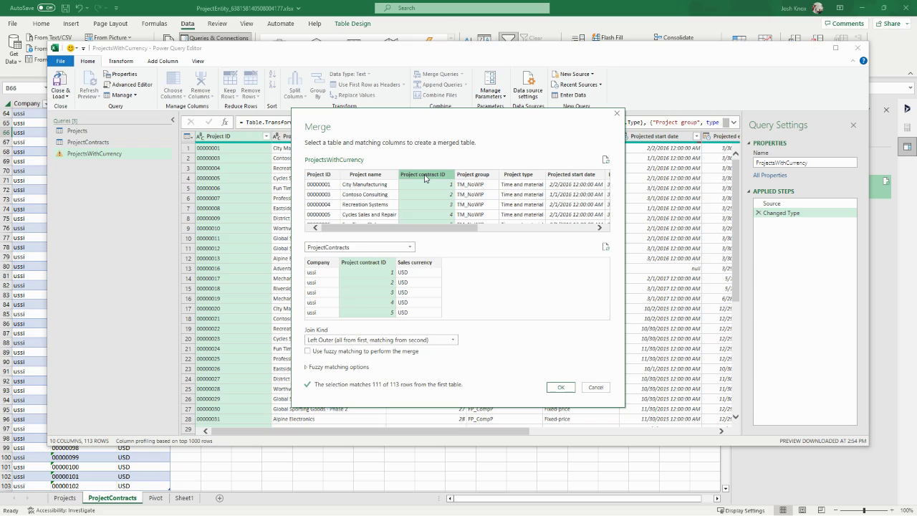
{"action": "left_click", "coordinate": [561, 388]}
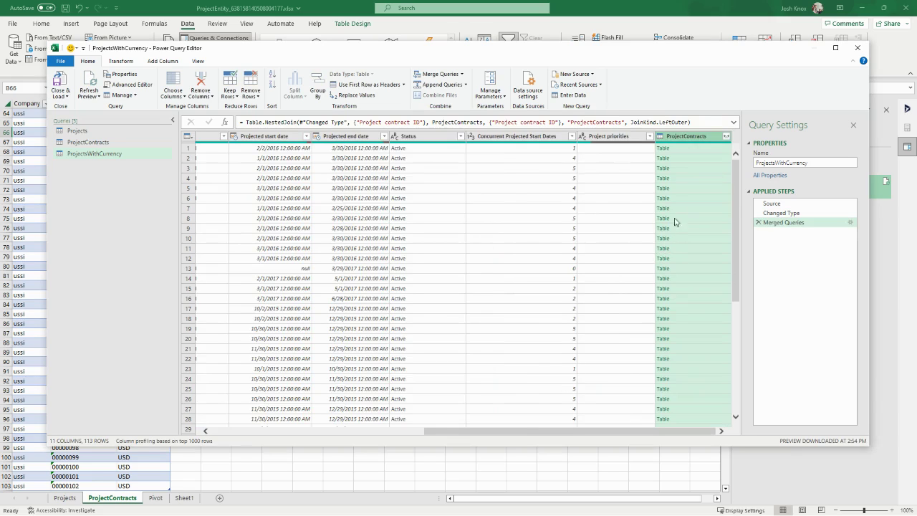
Step: Expand the ProjectContracts column to bring in only Sales currency, leaving out Company and Project contract ID
{"action": "left_click", "coordinate": [727, 136]}
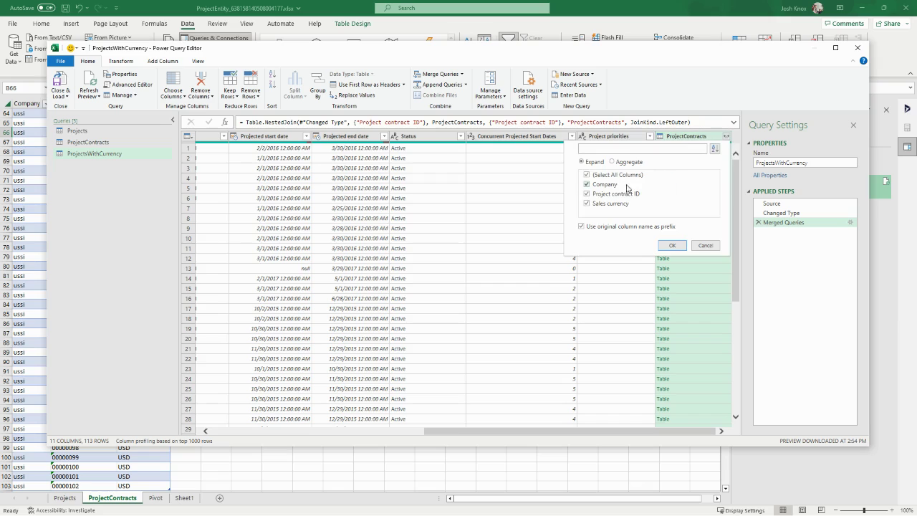
{"action": "left_click", "coordinate": [587, 194]}
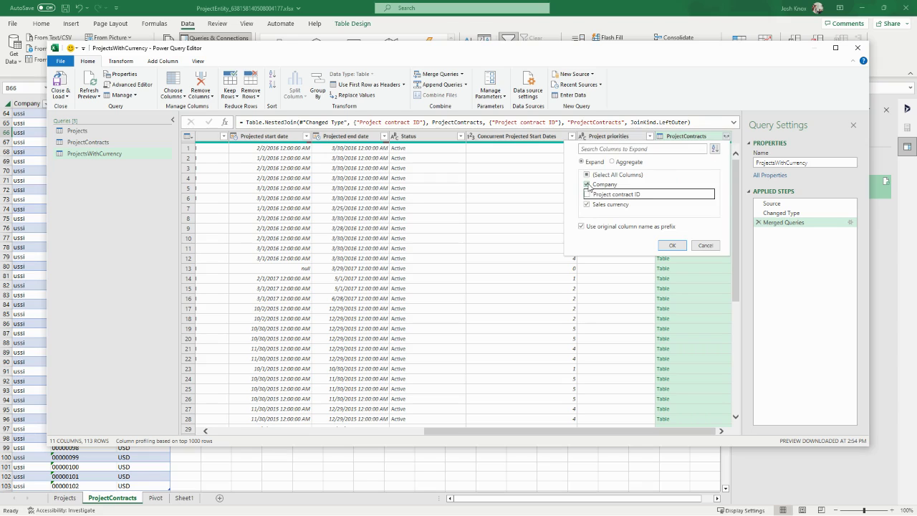
{"action": "left_click", "coordinate": [588, 185]}
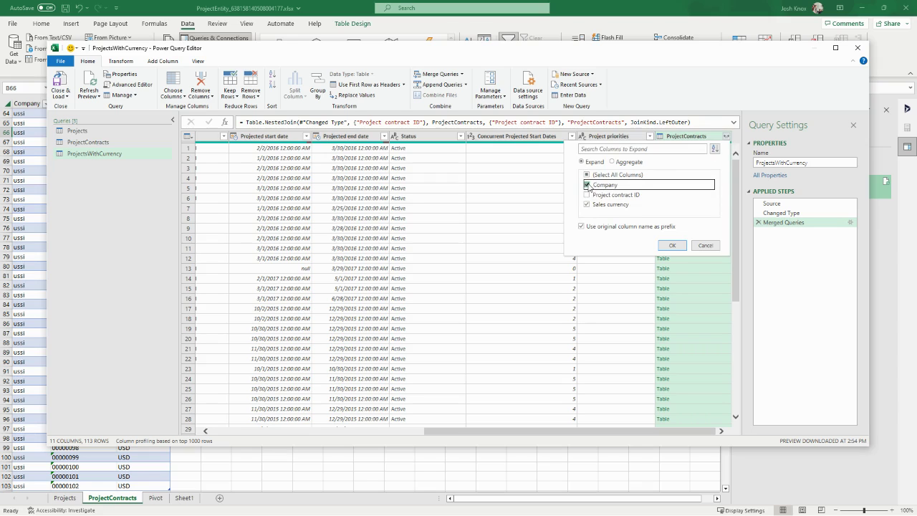
{"action": "left_click", "coordinate": [672, 246]}
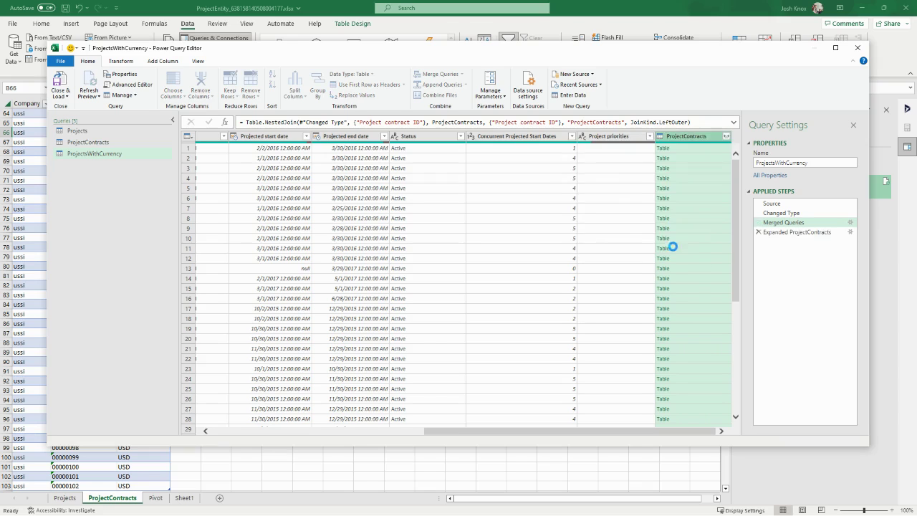
Step: Remove the columns from Project contract ID through Project priorities
{"action": "left_click", "coordinate": [587, 137]}
{"action": "left_click_drag", "start_coordinate": [580, 431], "coordinate": [354, 432]}
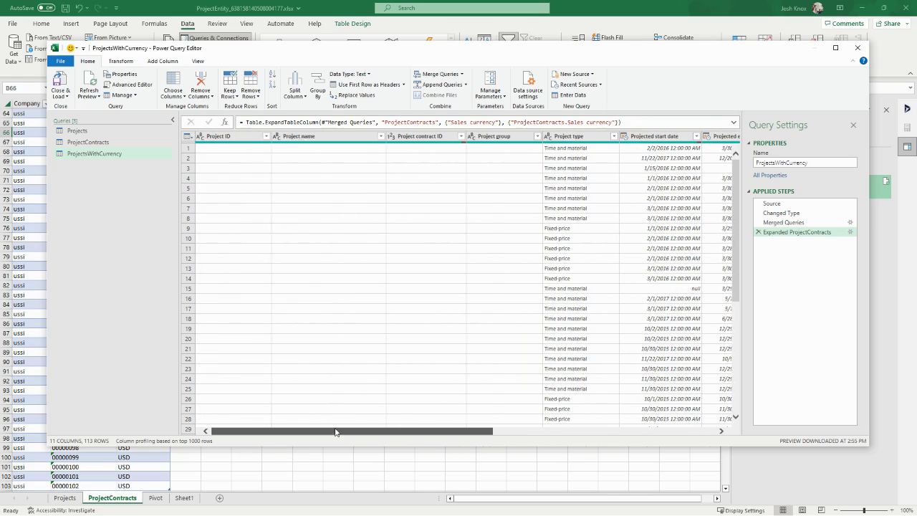
{"action": "left_click", "coordinate": [418, 137], "text": "shift"}
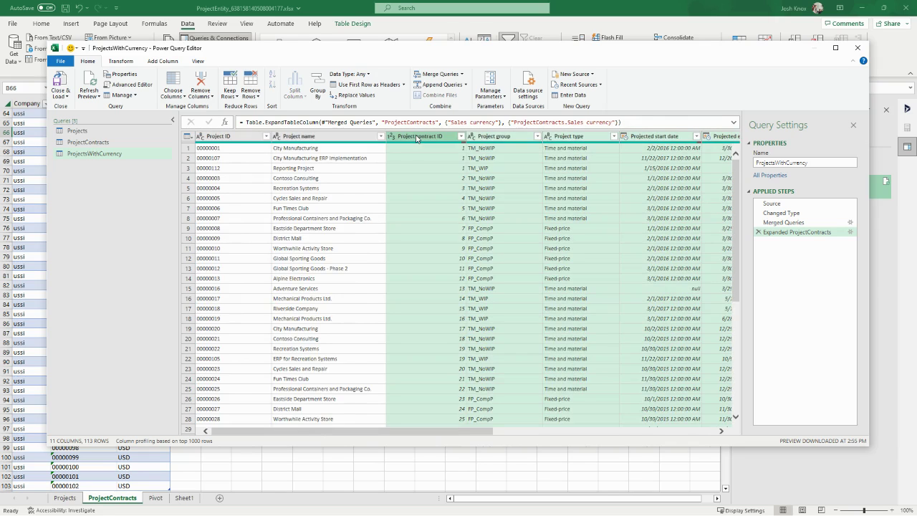
{"action": "right_click", "coordinate": [417, 138]}
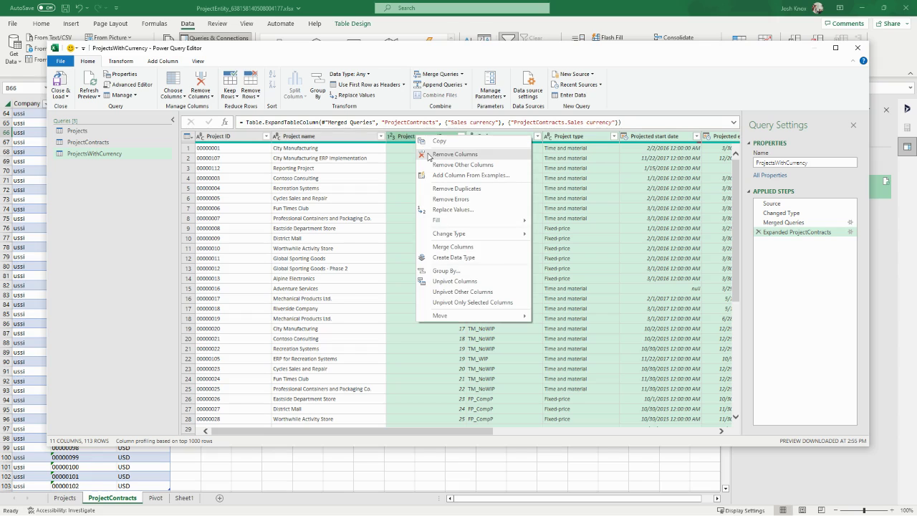
{"action": "left_click", "coordinate": [428, 155]}
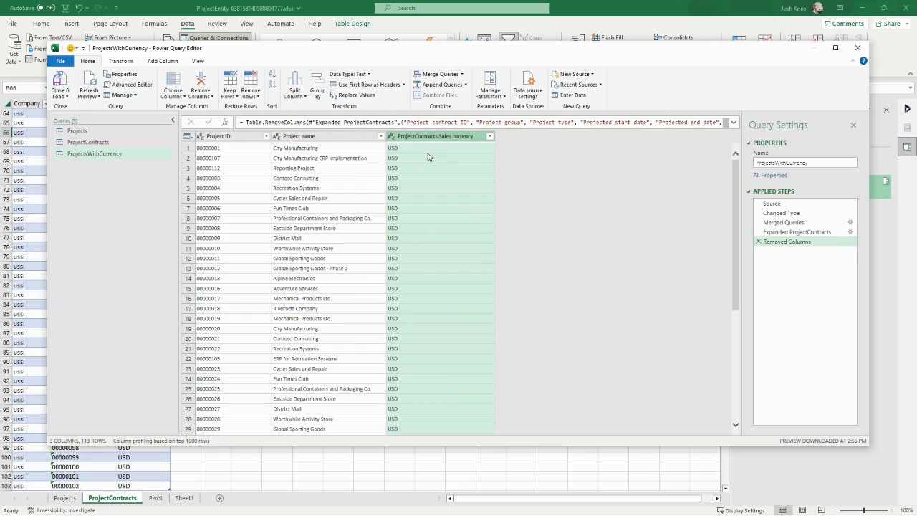
Step: Preview each applied step from Source to Removed Columns, ending at three columns and 113 rows
{"action": "left_click", "coordinate": [221, 149]}
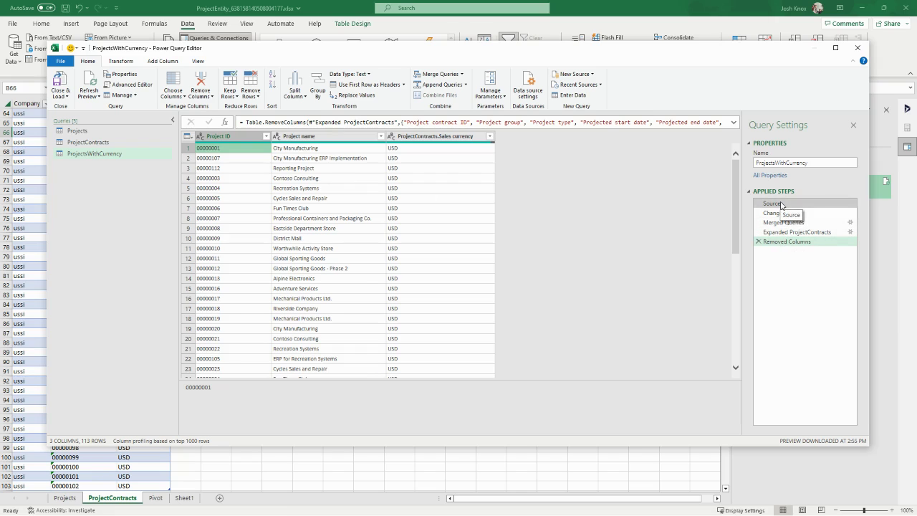
{"action": "left_click", "coordinate": [778, 205]}
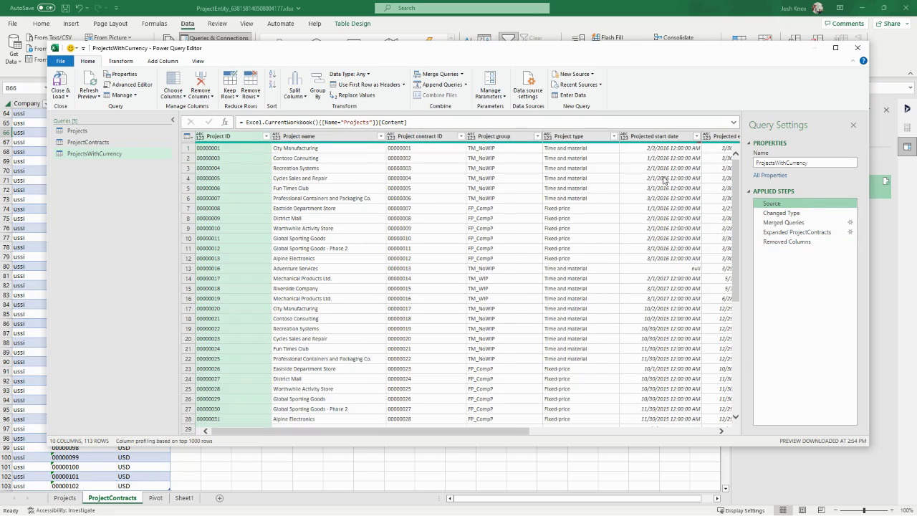
{"action": "left_click", "coordinate": [788, 214]}
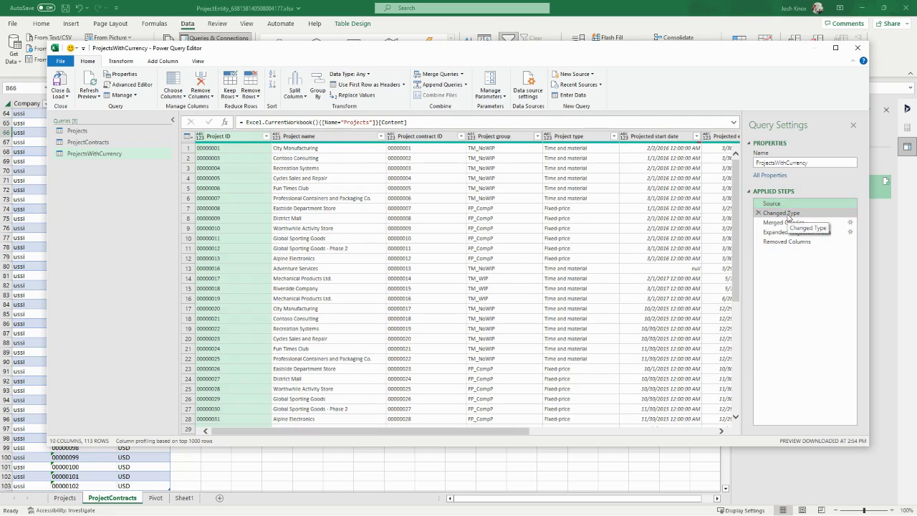
{"action": "left_click", "coordinate": [790, 223]}
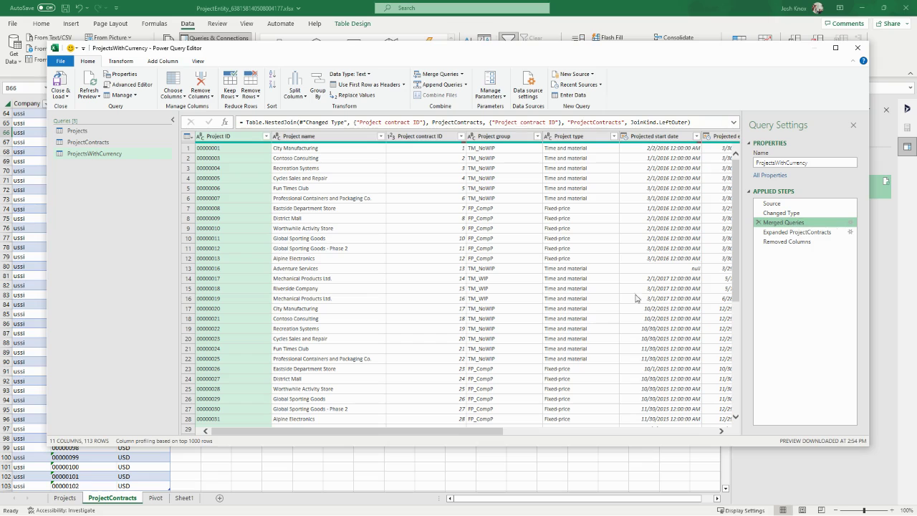
{"action": "left_click_drag", "start_coordinate": [491, 435], "coordinate": [702, 432]}
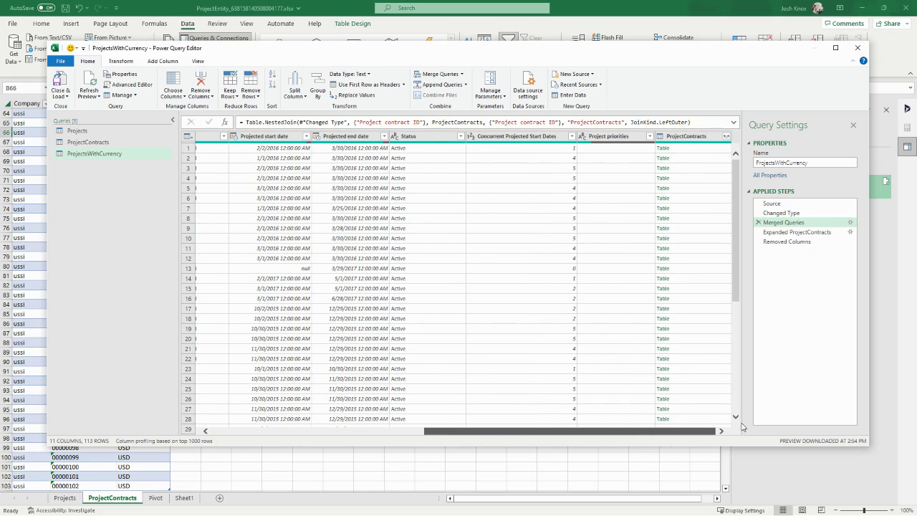
{"action": "left_click", "coordinate": [783, 232]}
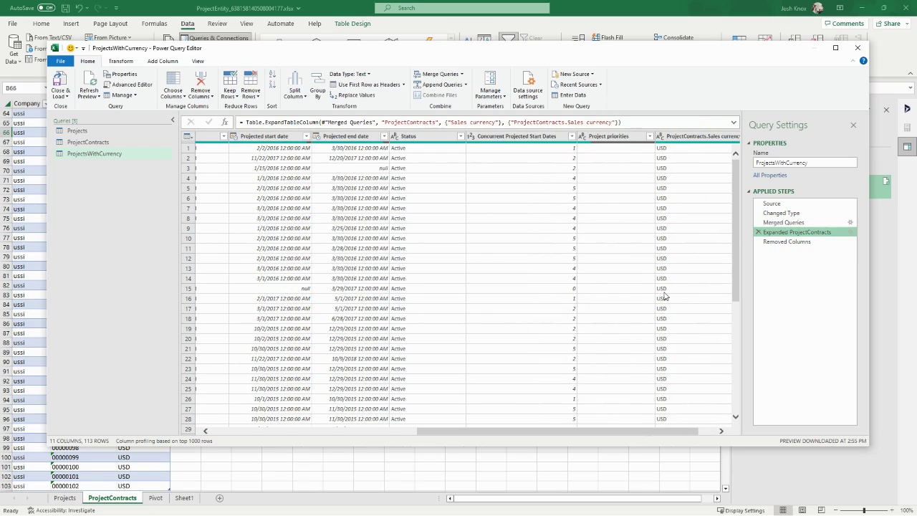
{"action": "left_click", "coordinate": [784, 243]}
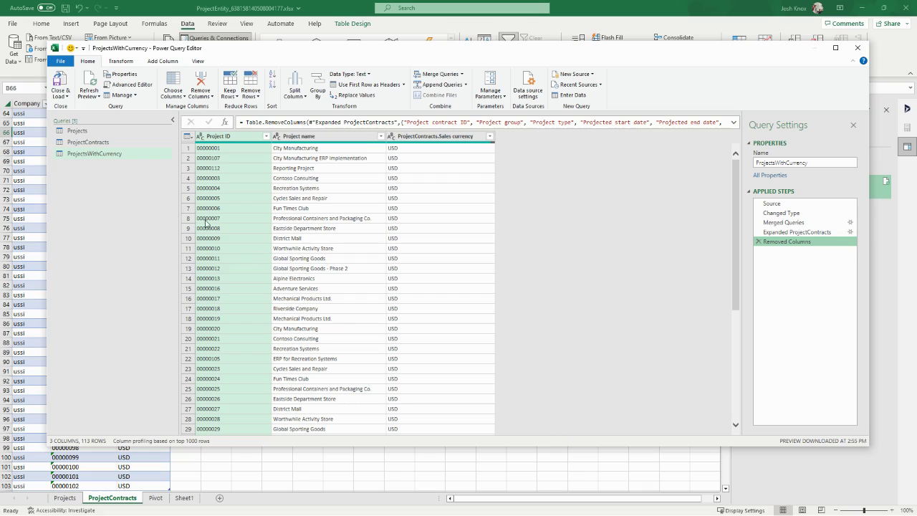
Step: Load ProjectsWithCurrency as a table on a new sheet, placed after ProjectContracts
{"action": "left_click", "coordinate": [61, 96]}
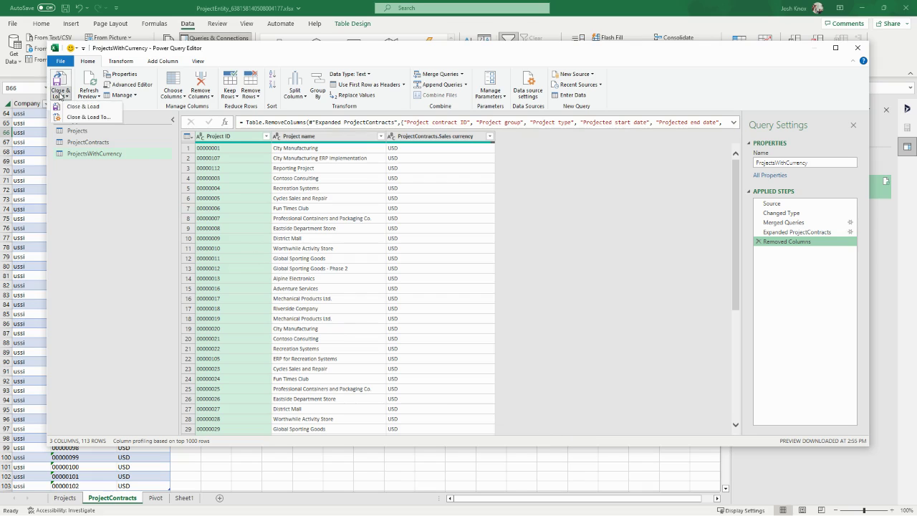
{"action": "left_click", "coordinate": [83, 117]}
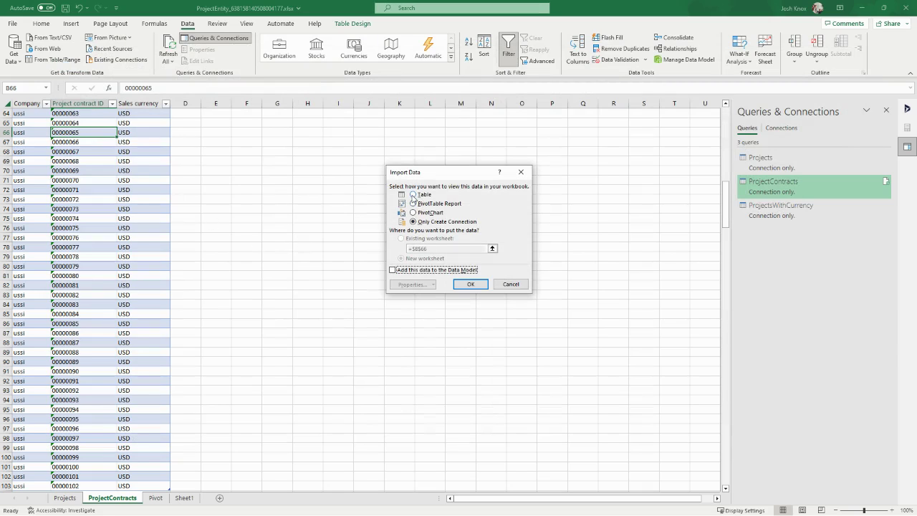
{"action": "left_click", "coordinate": [414, 195]}
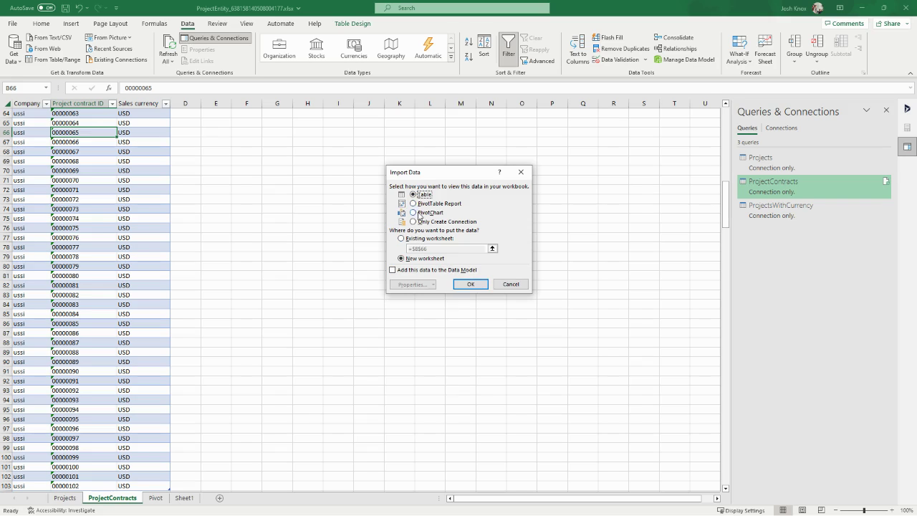
{"action": "left_click", "coordinate": [470, 285]}
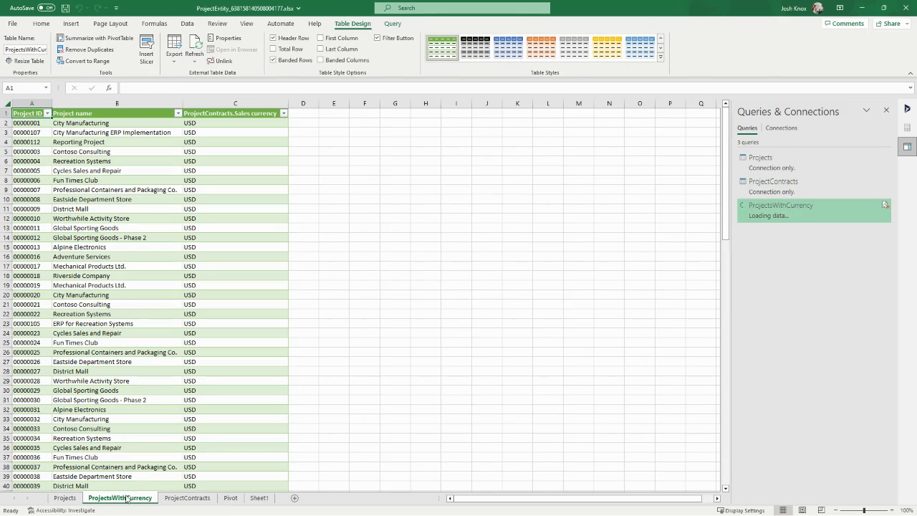
{"action": "left_click_drag", "start_coordinate": [226, 501], "coordinate": [228, 501]}
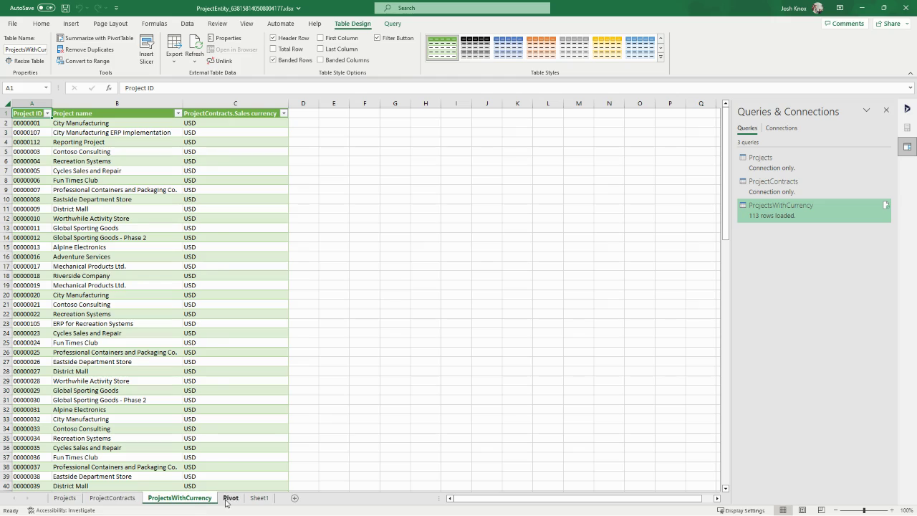
{"action": "left_click", "coordinate": [69, 499]}
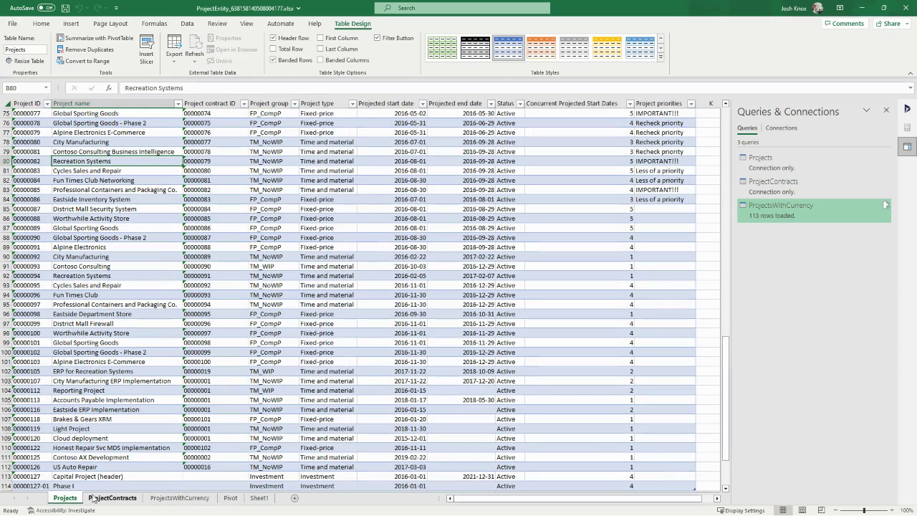
Step: On ProjectsWithCurrency, filter Sales currency to Blanks to reveal the two projects lacking a currency
{"action": "left_click", "coordinate": [143, 259]}
{"action": "scroll", "coordinate": [149, 258], "scroll_direction": "up", "scroll_amount": 8}
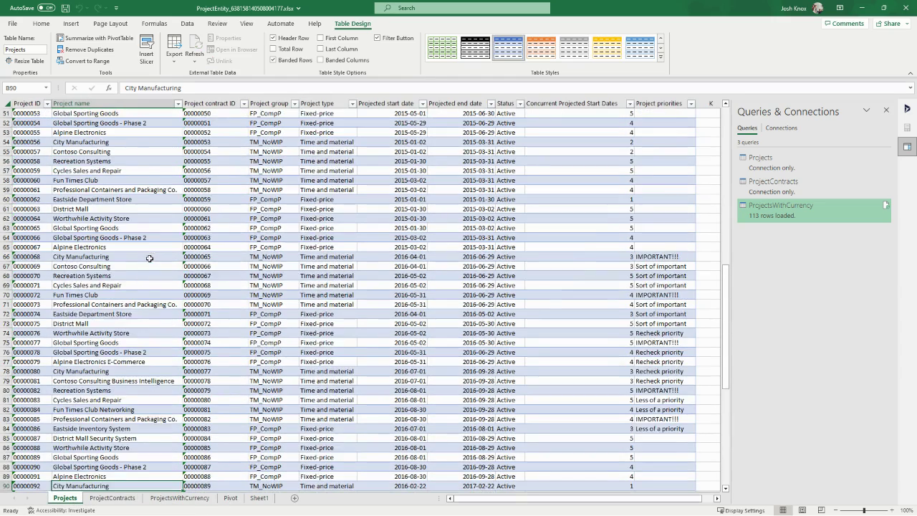
{"action": "scroll", "coordinate": [149, 258], "scroll_direction": "up", "scroll_amount": 17}
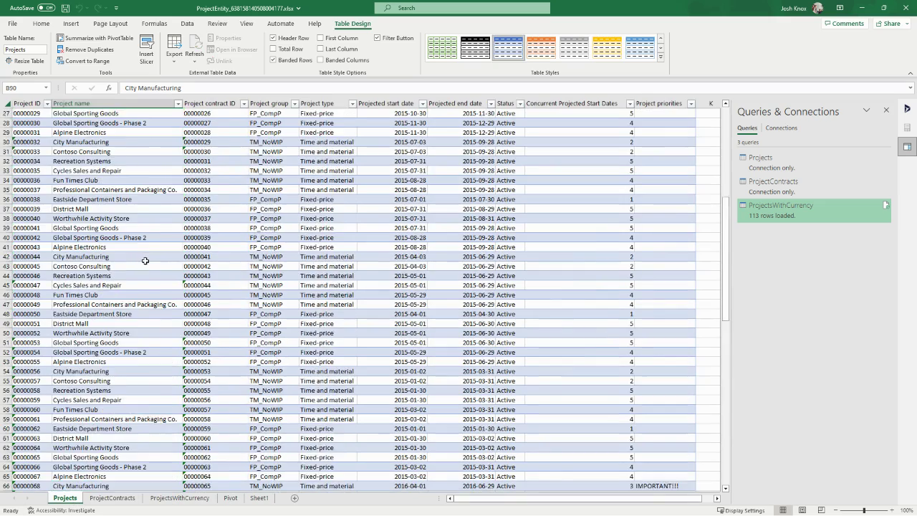
{"action": "left_click", "coordinate": [113, 499]}
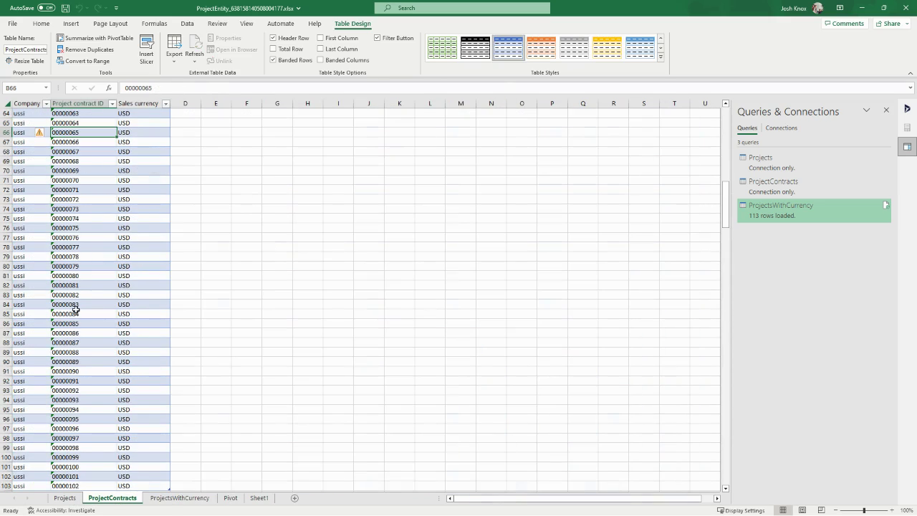
{"action": "left_click", "coordinate": [180, 498]}
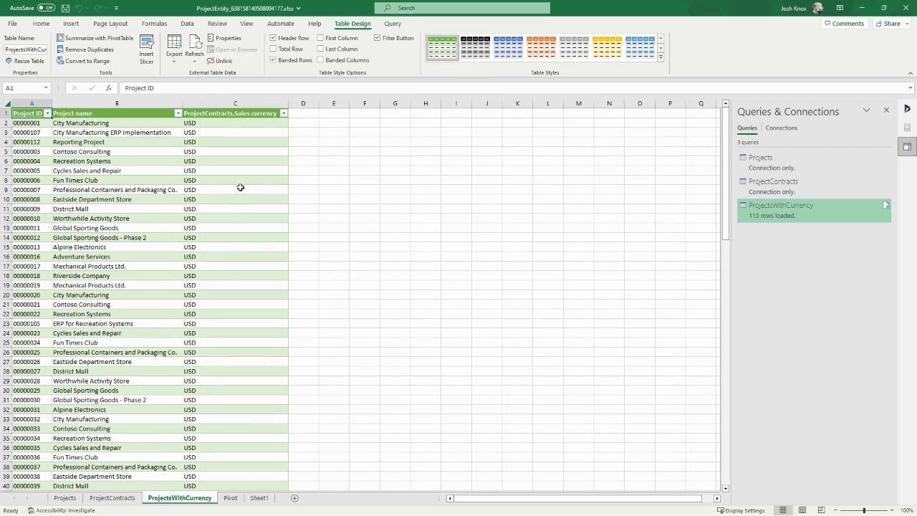
{"action": "mouse_move", "coordinate": [795, 220]}
{"action": "left_click", "coordinate": [107, 228]}
{"action": "left_click", "coordinate": [209, 142]}
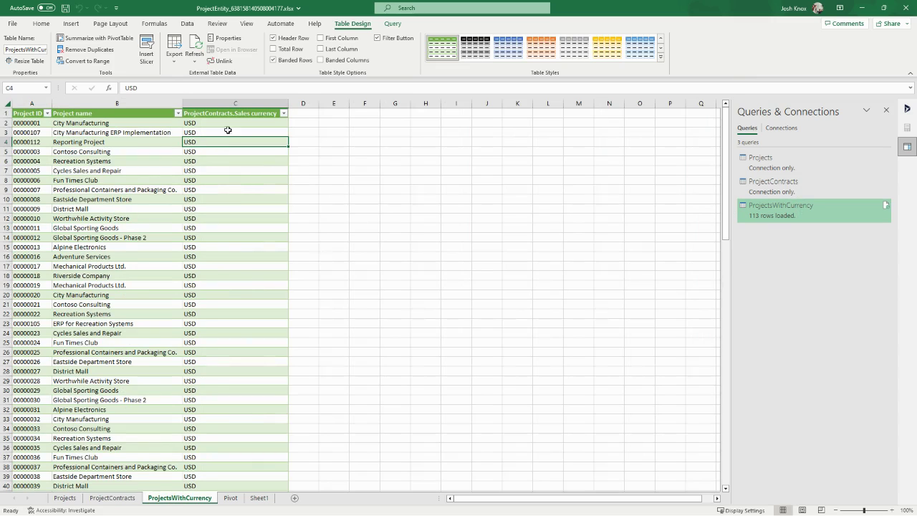
{"action": "left_click", "coordinate": [284, 114]}
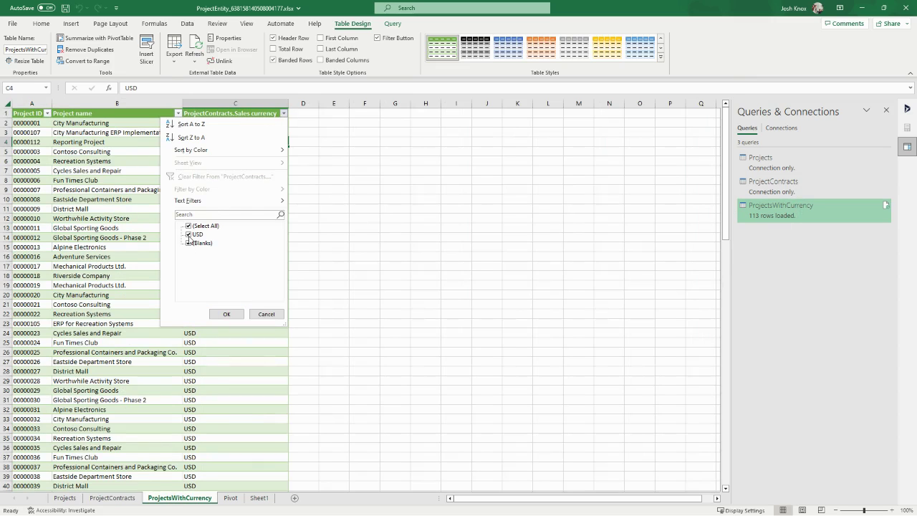
{"action": "left_click", "coordinate": [189, 238]}
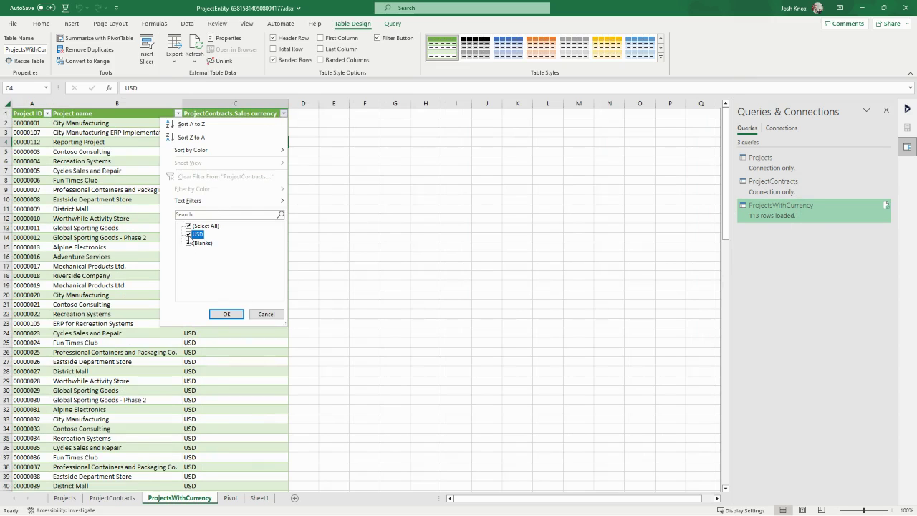
{"action": "left_click", "coordinate": [227, 315]}
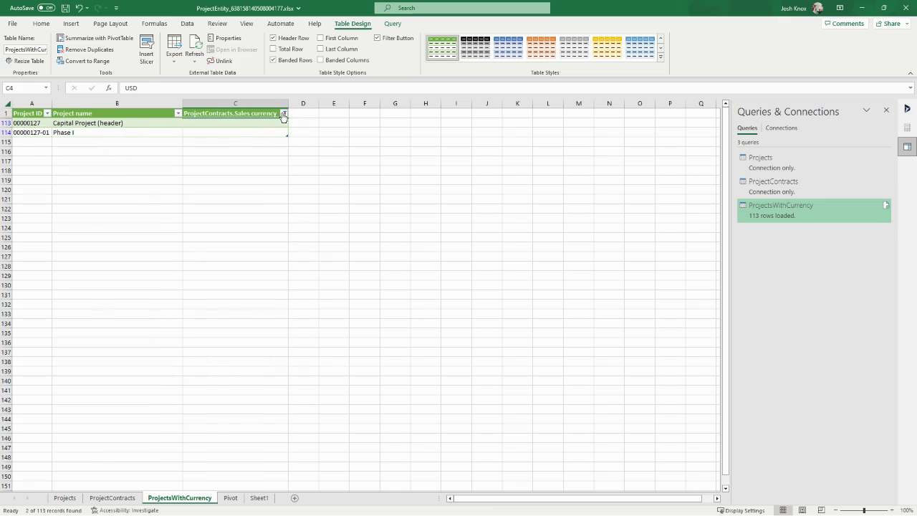
Step: Re-include USD in the Sales currency filter so every project row shows
{"action": "left_click", "coordinate": [283, 114]}
{"action": "left_click", "coordinate": [189, 236]}
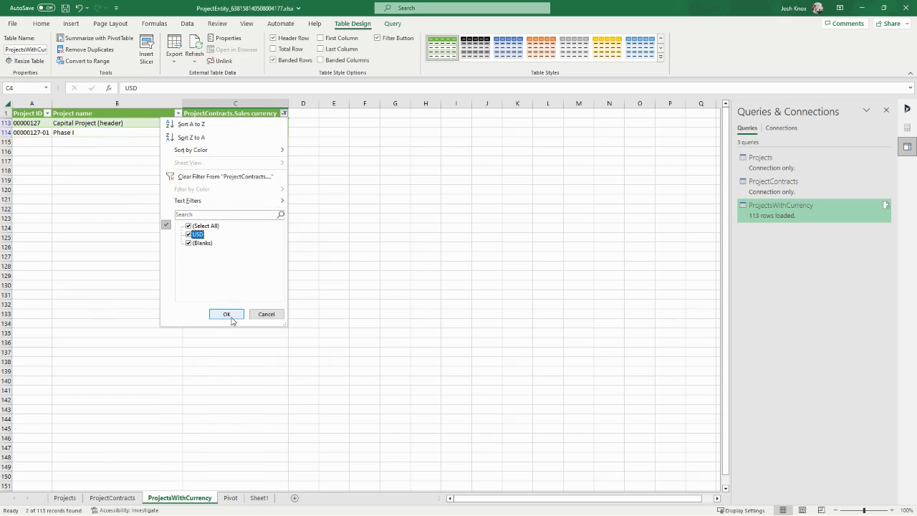
{"action": "left_click", "coordinate": [226, 314]}
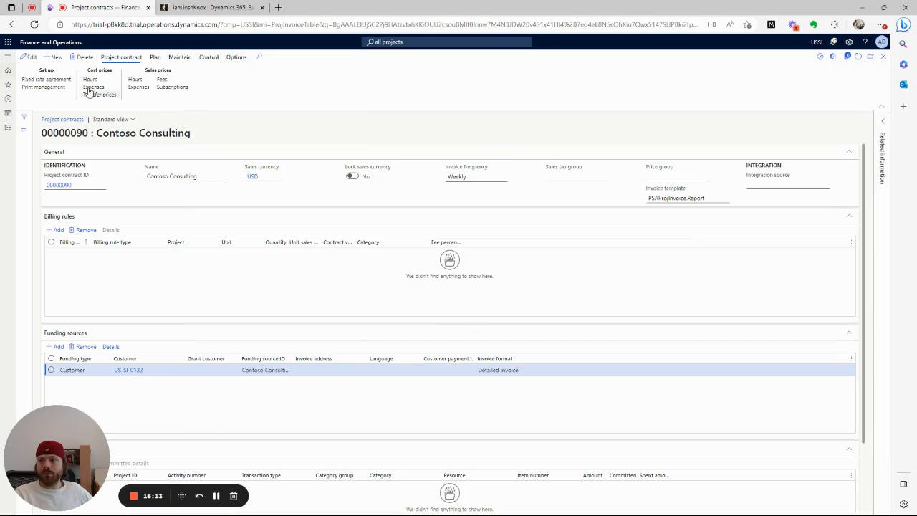
Step: Change contract 00000090's sales currency from USD to EUR in Dynamics 365, then return to Excel
{"action": "left_click", "coordinate": [276, 180]}
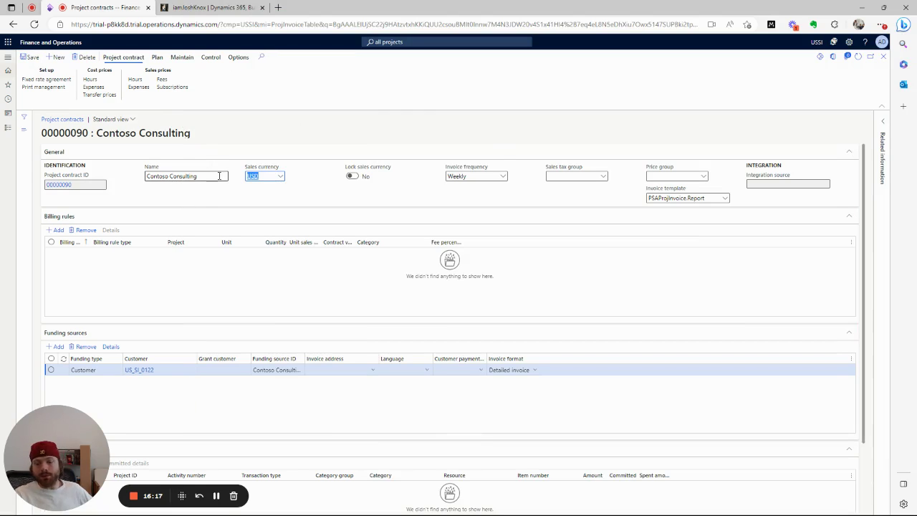
{"action": "type", "text": "EUR"}
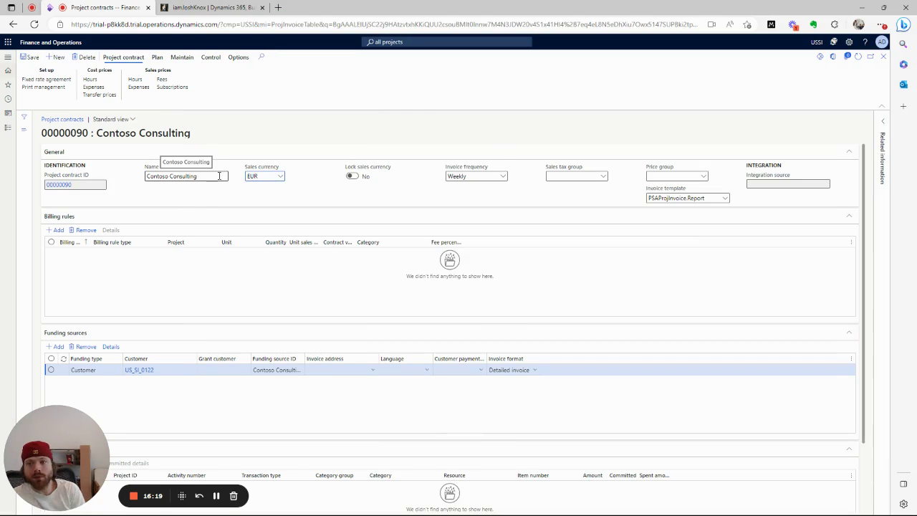
{"action": "key", "text": "Tab"}
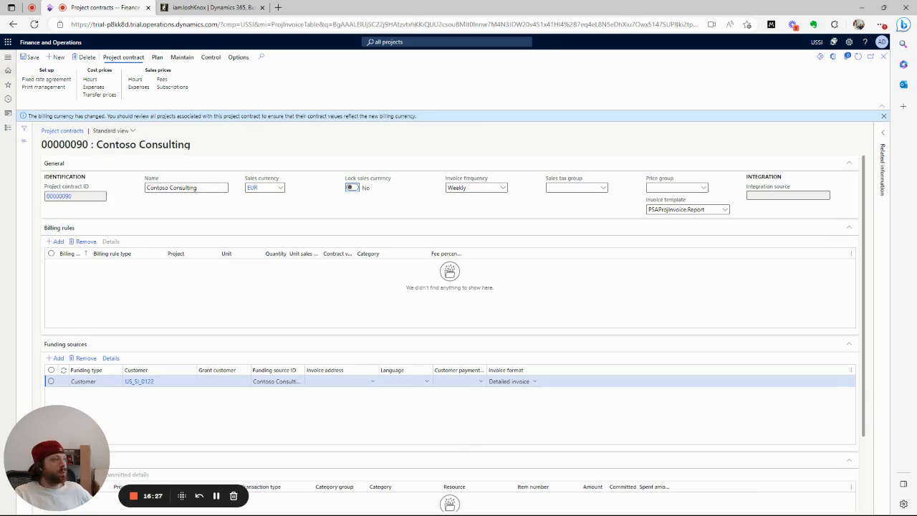
{"action": "key", "text": "alt+Tab"}
Step: Refresh all workbook data from Dynamics 365 through the Data Connector pane
{"action": "double_click", "coordinate": [504, 65]}
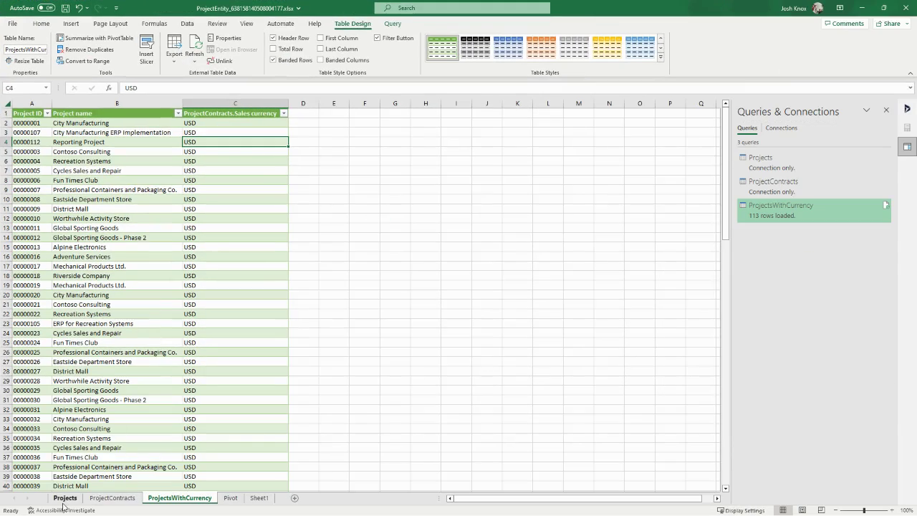
{"action": "left_click", "coordinate": [64, 500]}
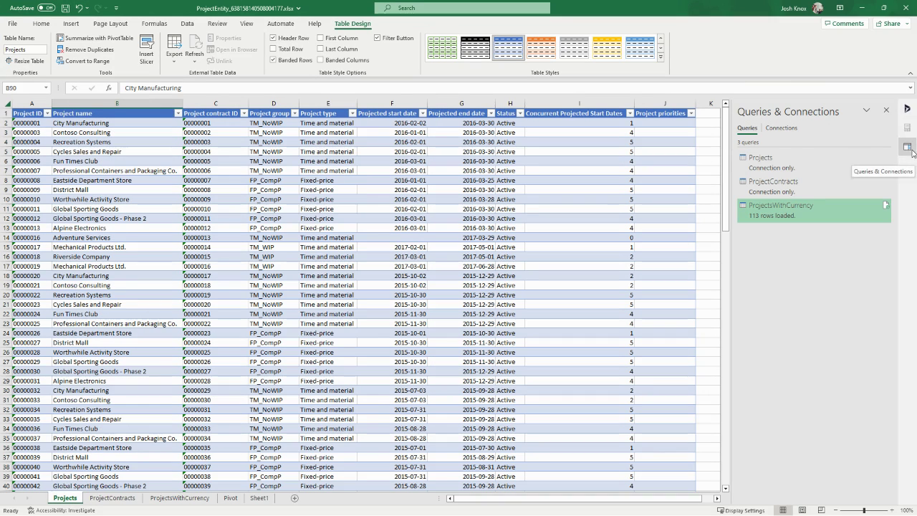
{"action": "left_click", "coordinate": [908, 109]}
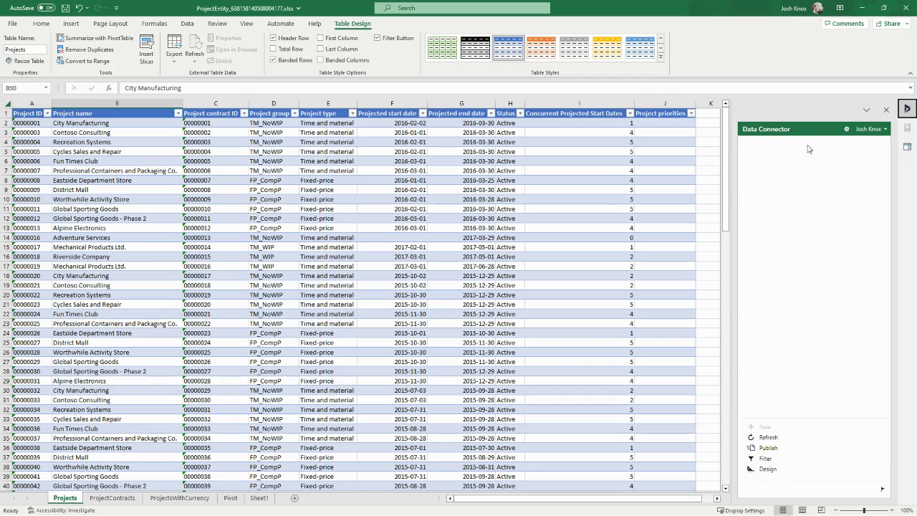
{"action": "left_click", "coordinate": [766, 439]}
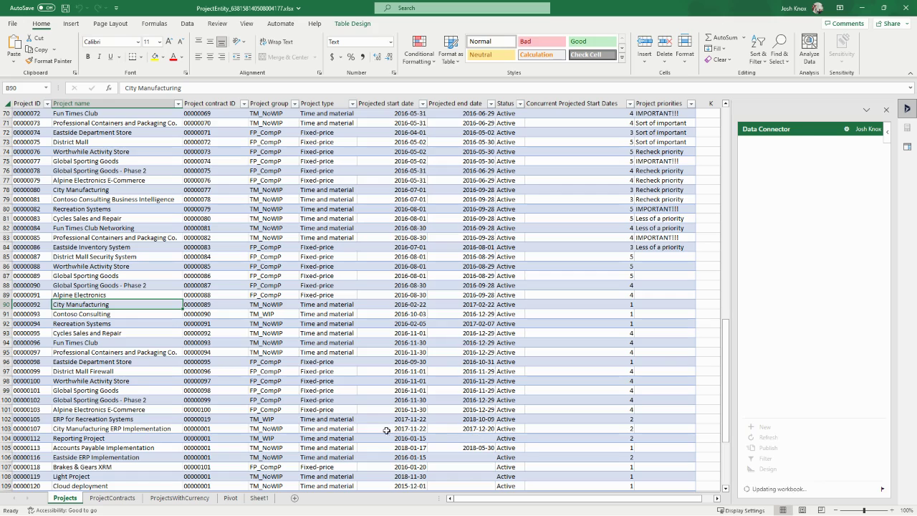
Step: Filter ProjectContracts' Sales currency to EUR to confirm contract 00000090, then show all contracts again
{"action": "left_click", "coordinate": [113, 500]}
{"action": "scroll", "coordinate": [118, 208], "scroll_direction": "up", "scroll_amount": 12}
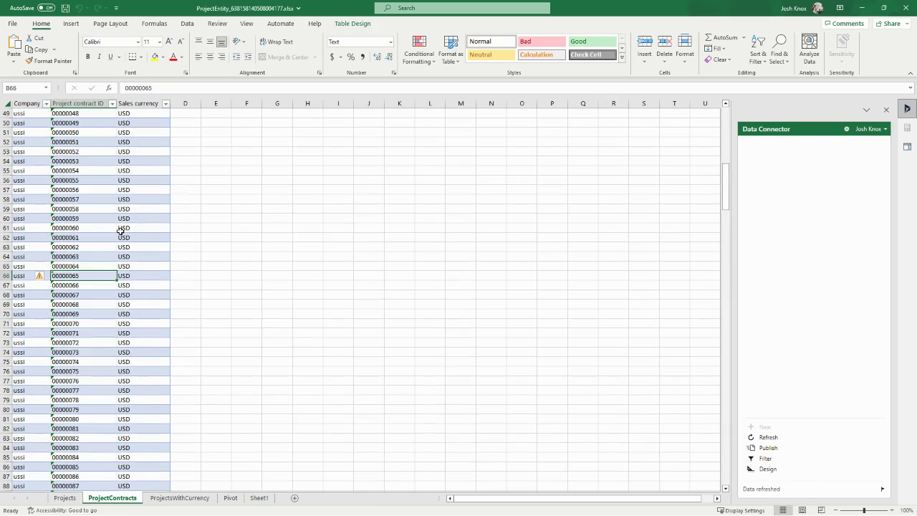
{"action": "left_click", "coordinate": [165, 104]}
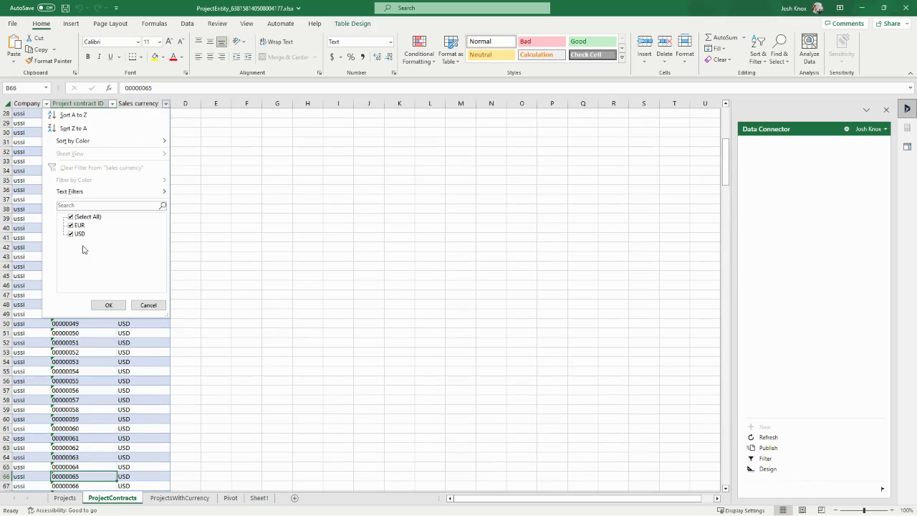
{"action": "left_click", "coordinate": [71, 234]}
{"action": "left_click", "coordinate": [108, 305]}
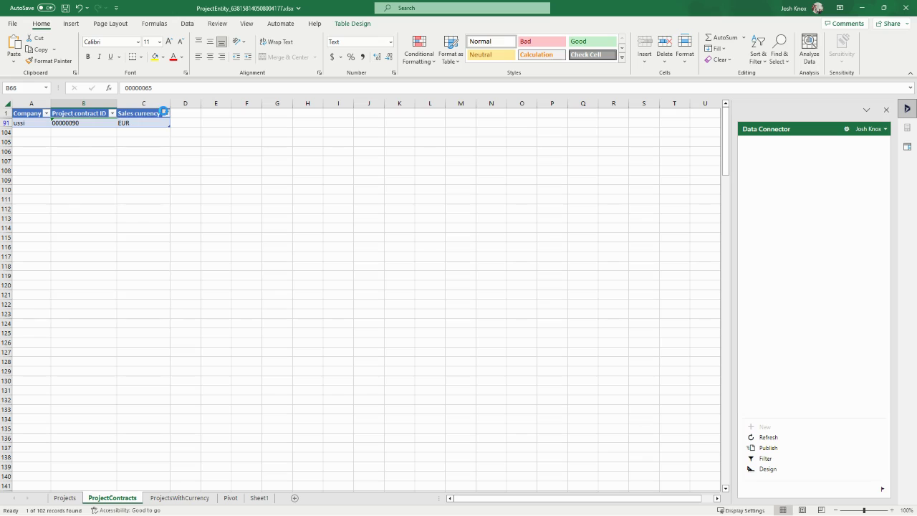
{"action": "left_click", "coordinate": [166, 114]}
{"action": "left_click", "coordinate": [71, 226]}
{"action": "left_click", "coordinate": [109, 317]}
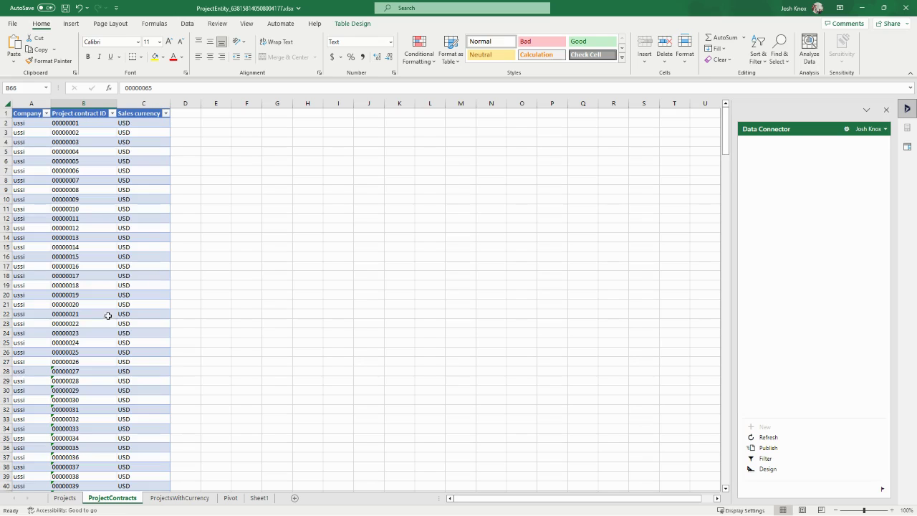
Step: Run Refresh All from the Data tab with ProjectsWithCurrency showing
{"action": "left_click", "coordinate": [179, 497]}
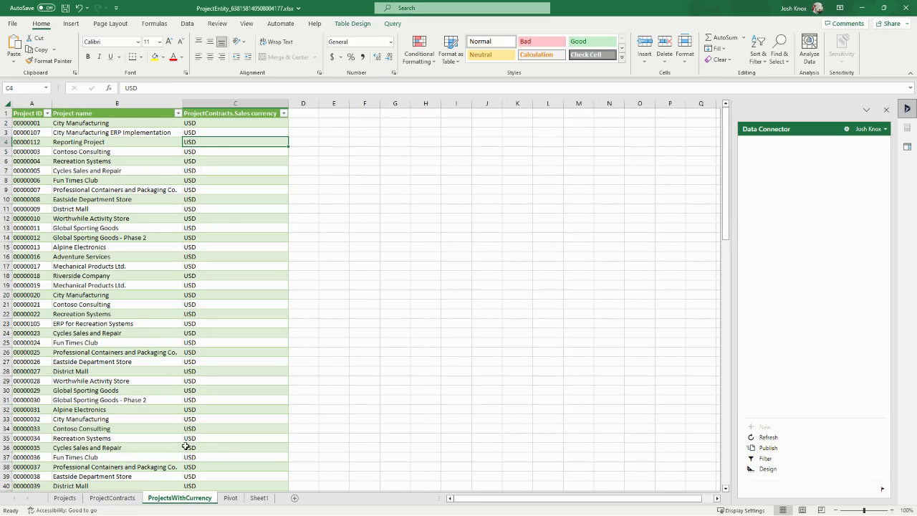
{"action": "left_click", "coordinate": [284, 113]}
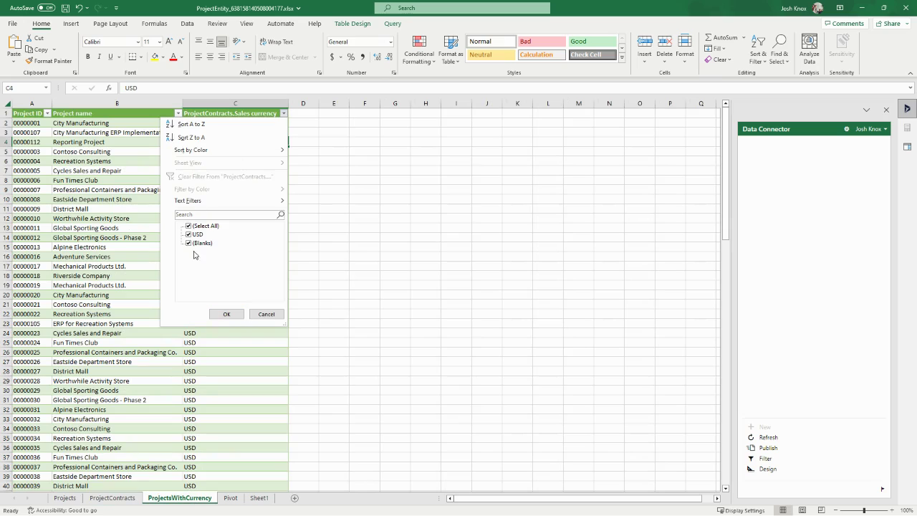
{"action": "left_click", "coordinate": [266, 314]}
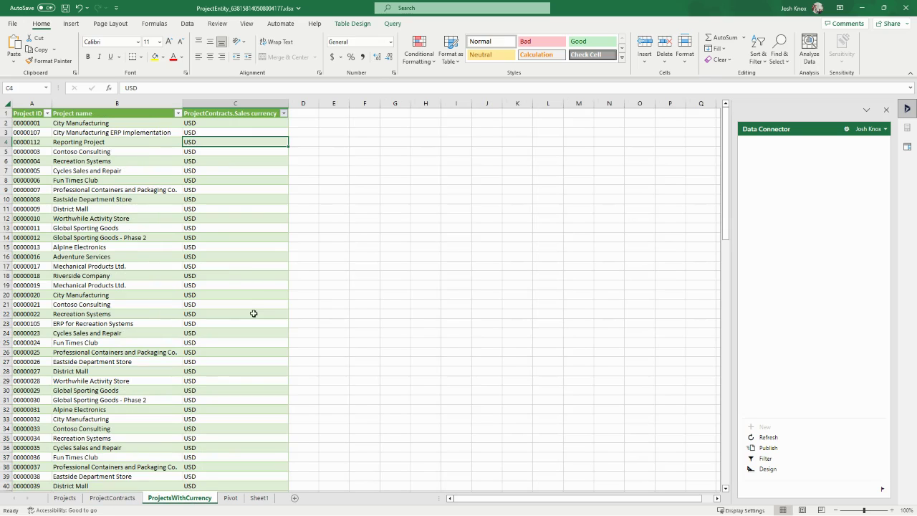
{"action": "left_click", "coordinate": [187, 23]}
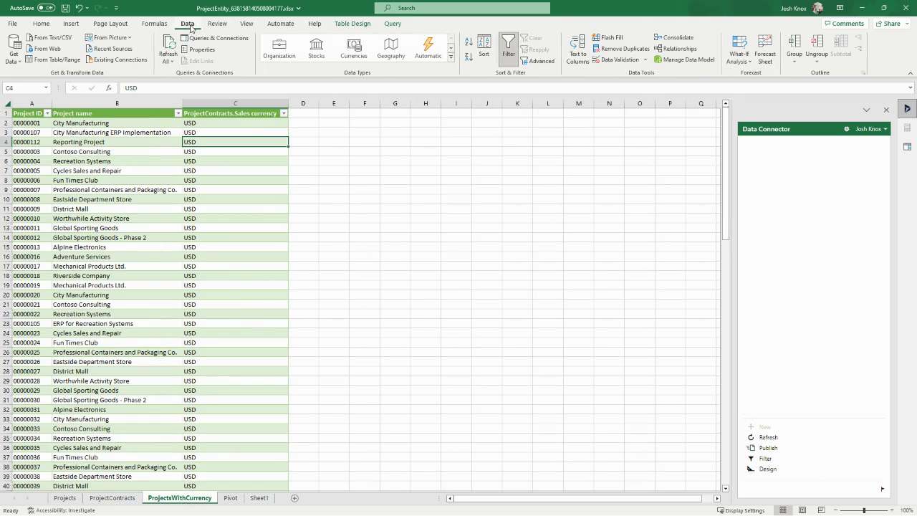
{"action": "left_click", "coordinate": [168, 44]}
Step: Filter the currency column to EUR and blanks to verify Contoso Consulting, then restore all rows
{"action": "left_click", "coordinate": [172, 208]}
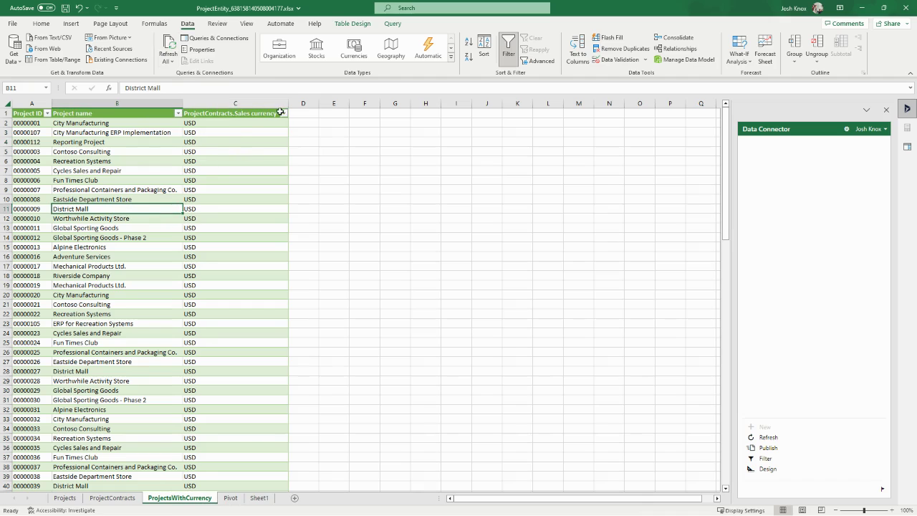
{"action": "left_click", "coordinate": [284, 113]}
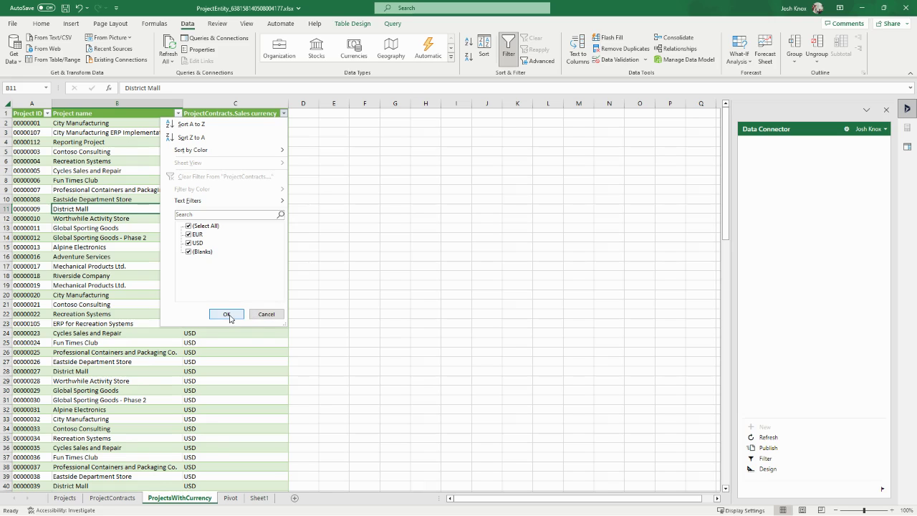
{"action": "left_click", "coordinate": [189, 243]}
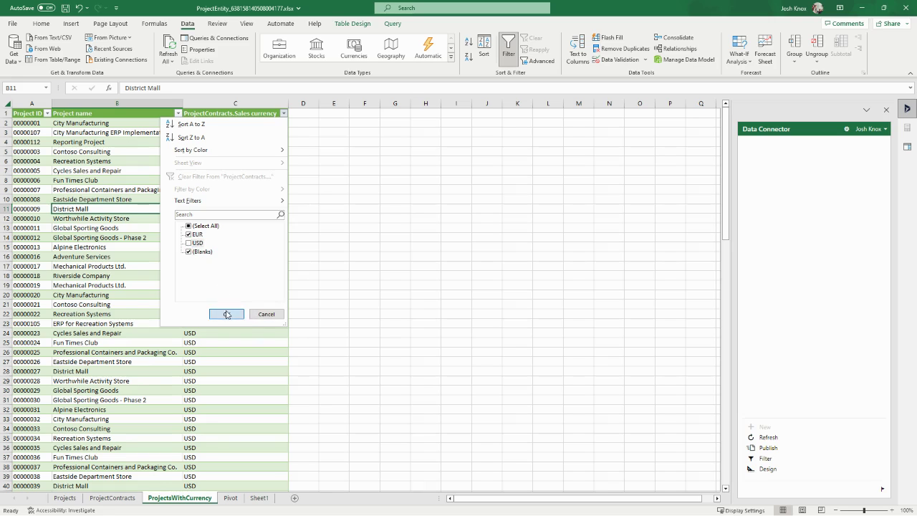
{"action": "left_click", "coordinate": [226, 314]}
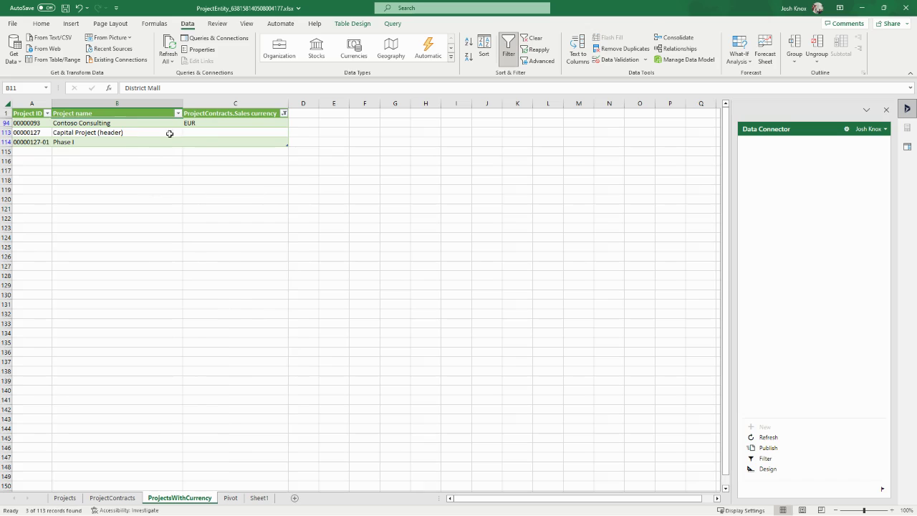
{"action": "left_click", "coordinate": [284, 113]}
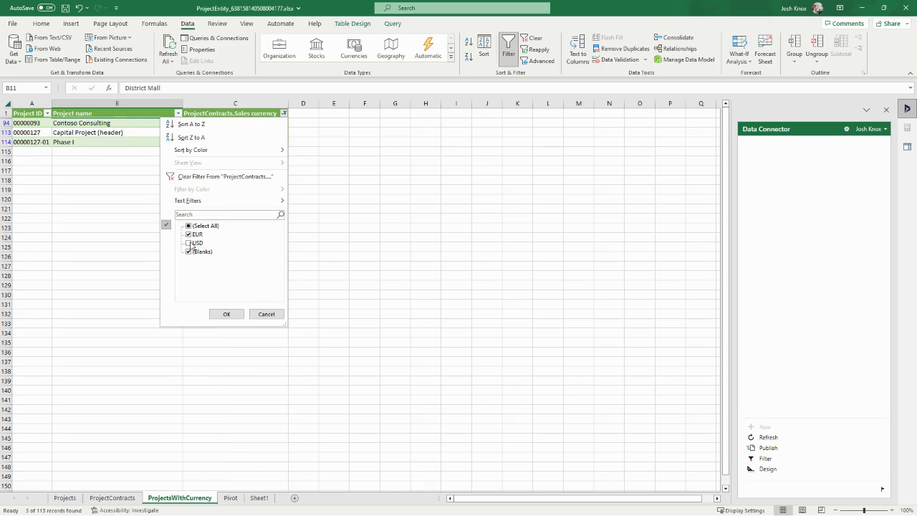
{"action": "left_click", "coordinate": [189, 243]}
{"action": "left_click", "coordinate": [227, 314]}
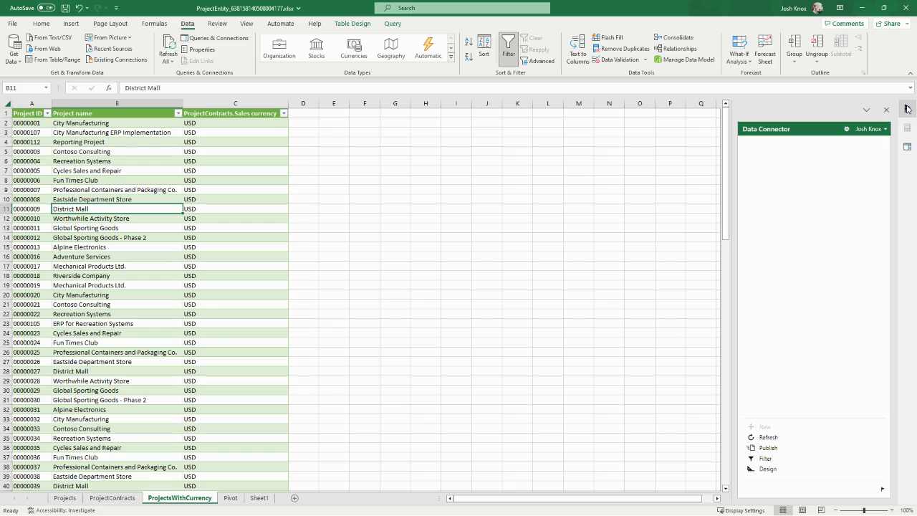
Step: Review the refreshed Projects, Pivot and ProjectsWithCurrency sheets, including the projected date formulas
{"action": "left_click", "coordinate": [65, 497]}
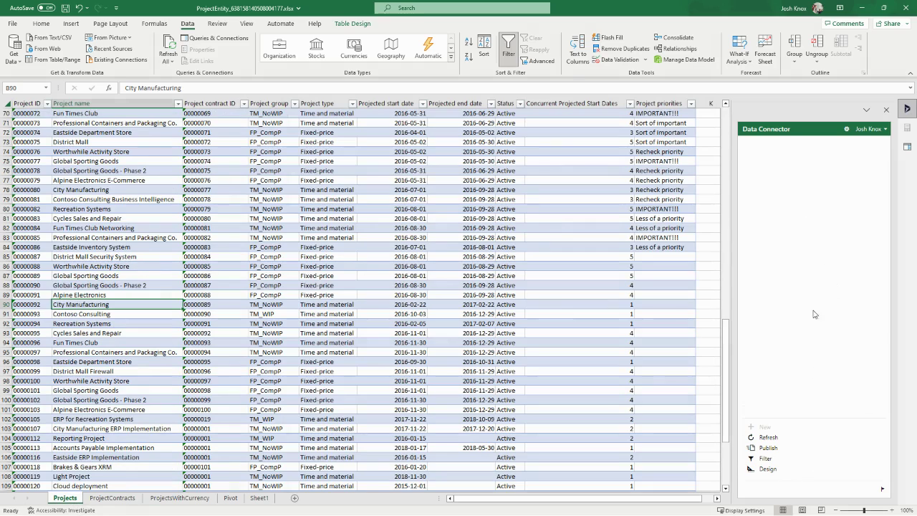
{"action": "left_click", "coordinate": [196, 257]}
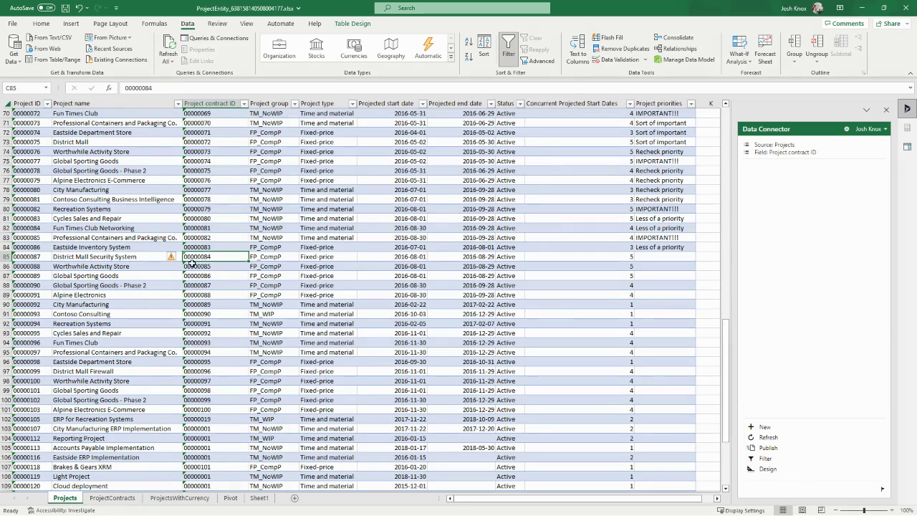
{"action": "left_click", "coordinate": [230, 498]}
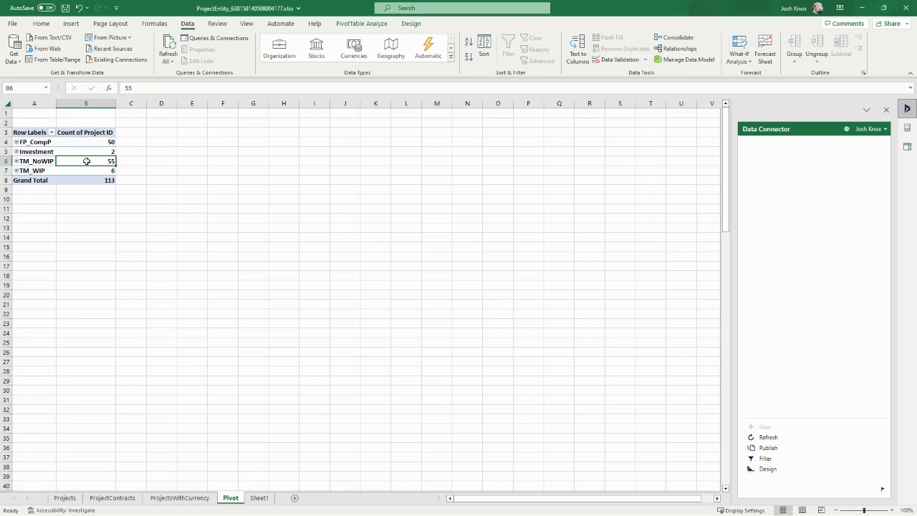
{"action": "mouse_move", "coordinate": [86, 162]}
{"action": "left_click", "coordinate": [181, 498]}
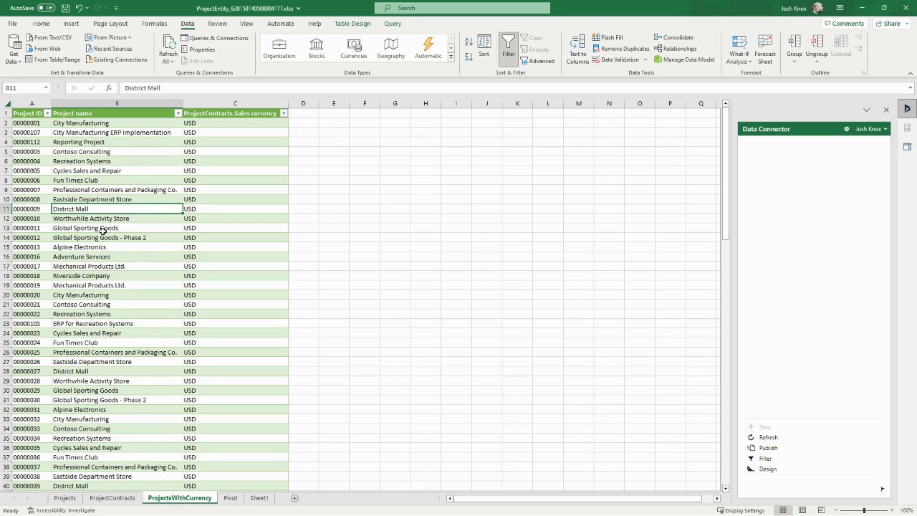
{"action": "left_click", "coordinate": [66, 498]}
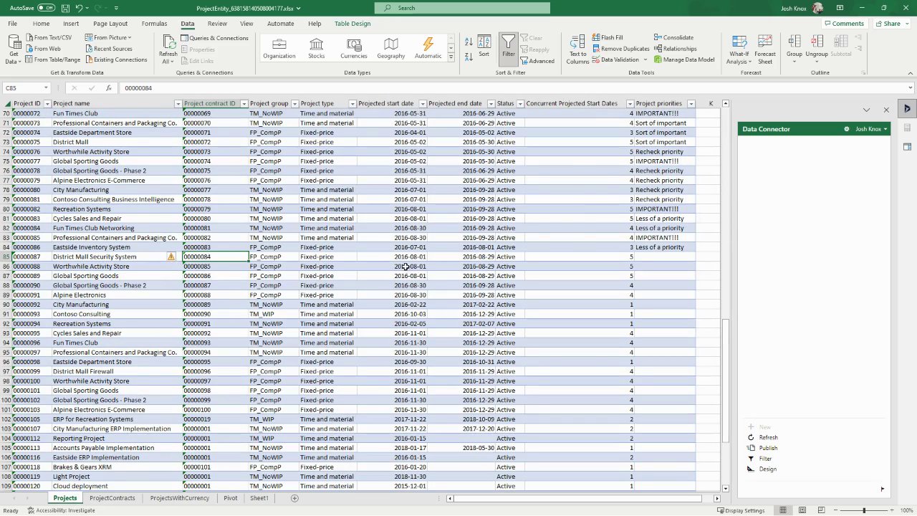
{"action": "left_click", "coordinate": [577, 172]}
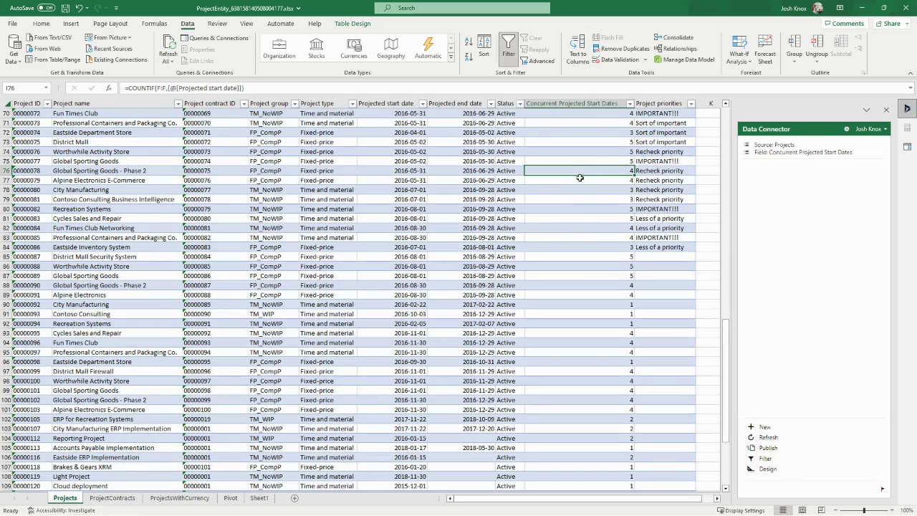
{"action": "left_click", "coordinate": [458, 209]}
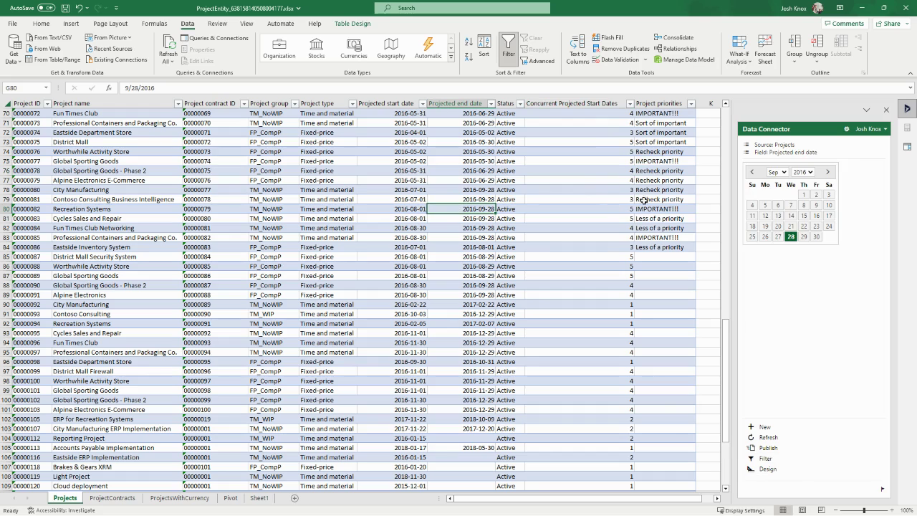
Step: Check ProjectContracts and ProjectsWithCurrency, then move the Excel window aside to reveal Dynamics 365
{"action": "left_click", "coordinate": [129, 499]}
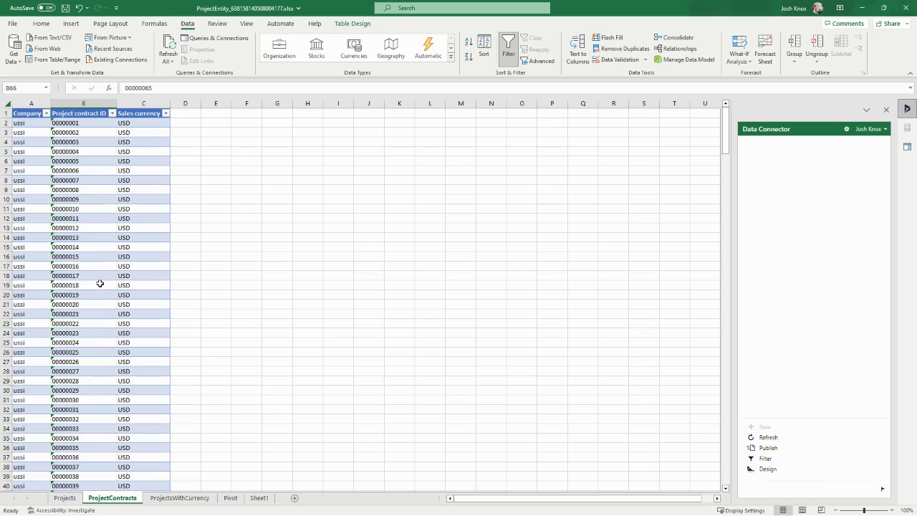
{"action": "left_click", "coordinate": [164, 498]}
{"action": "left_click_drag", "start_coordinate": [28, 113], "coordinate": [230, 328]}
{"action": "left_click", "coordinate": [150, 369]}
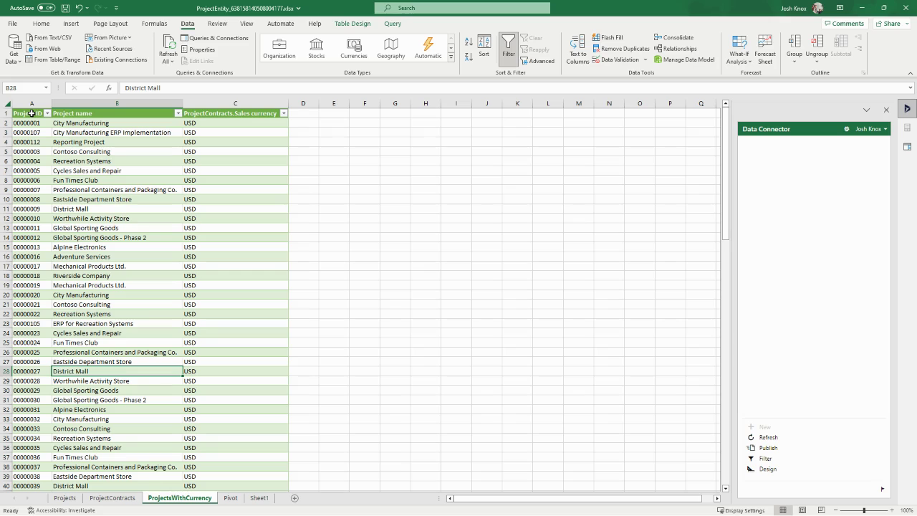
{"action": "left_click", "coordinate": [116, 219]}
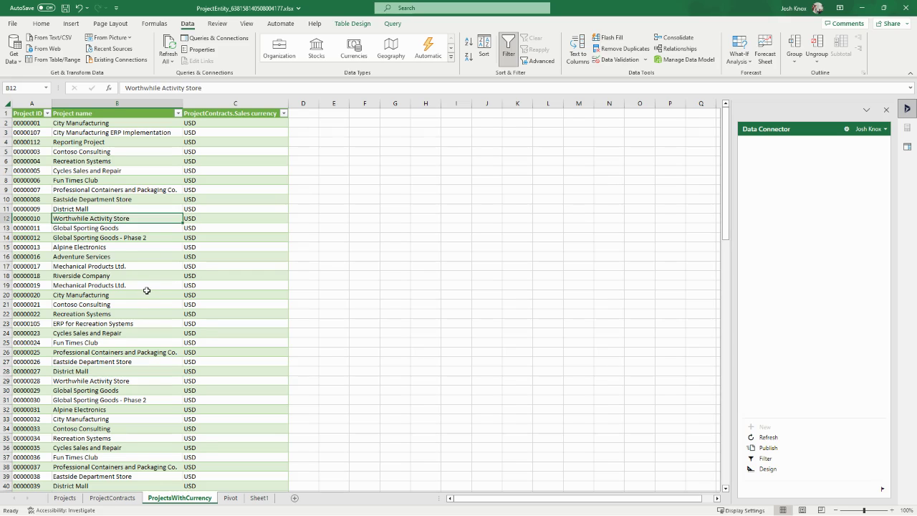
{"action": "left_click_drag", "start_coordinate": [609, 11], "coordinate": [916, 143]}
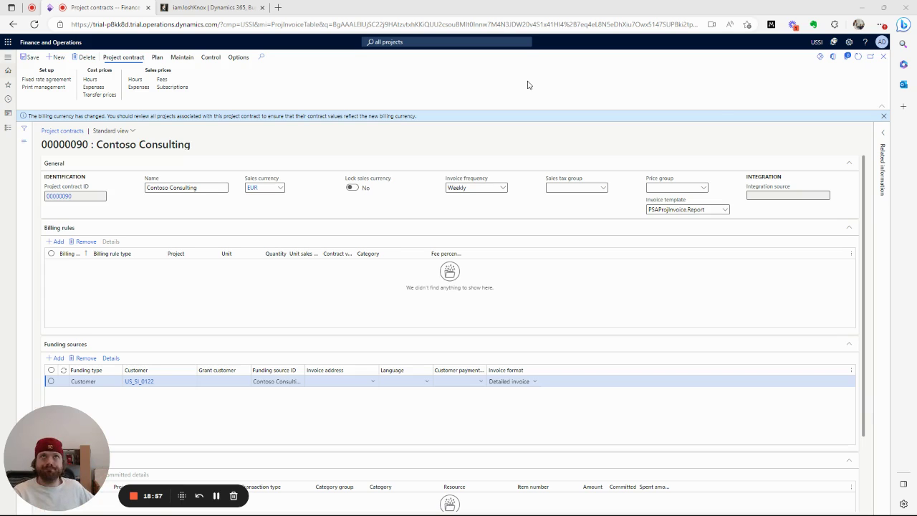
Step: Close the blue billing-currency change banner on contract 00000090
{"action": "left_click", "coordinate": [884, 116]}
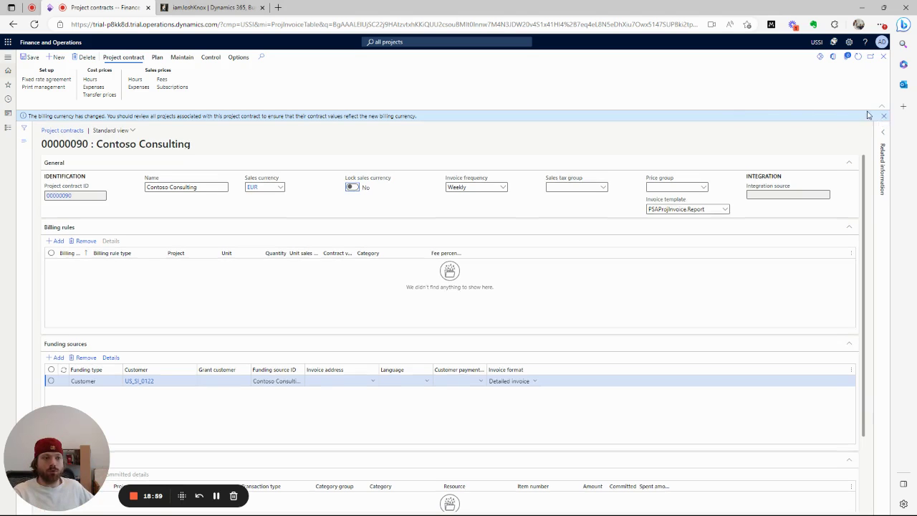